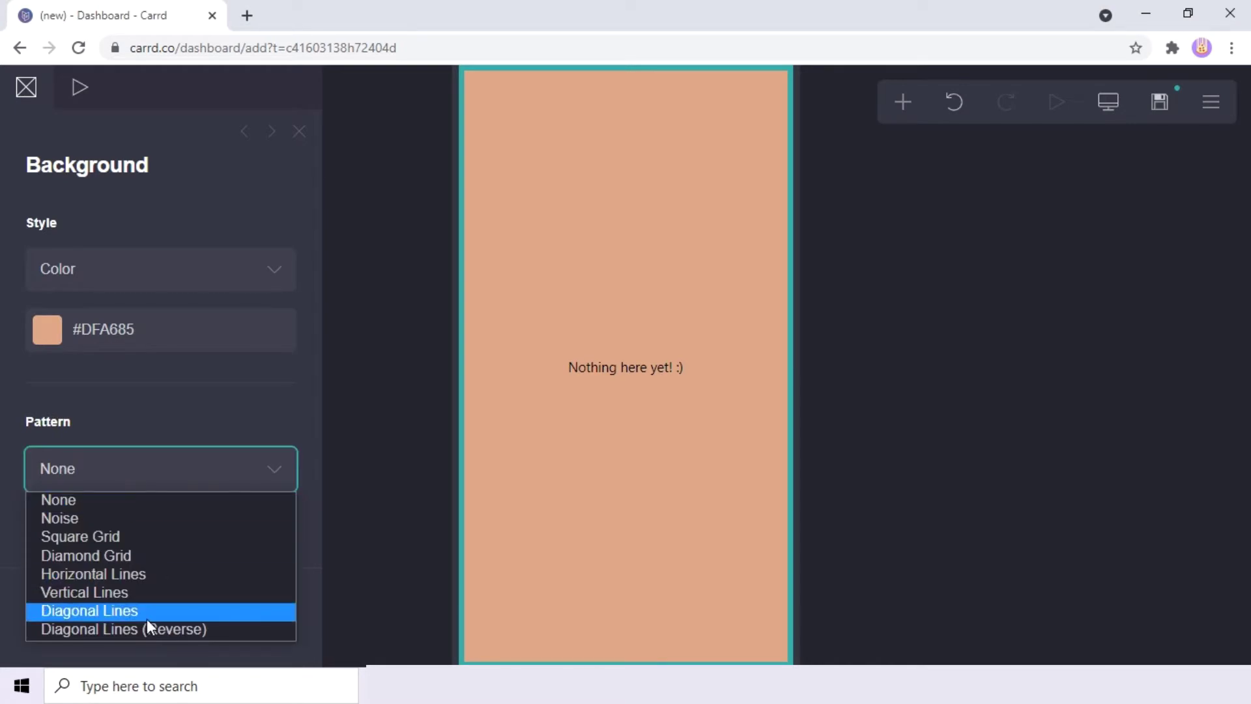
Apply the Diagonal Lines pattern to the background and set its color to fully opaque white, #FFFFFF.
left_click(147, 609)
scroll(173, 491, "down", 3)
left_click(220, 324)
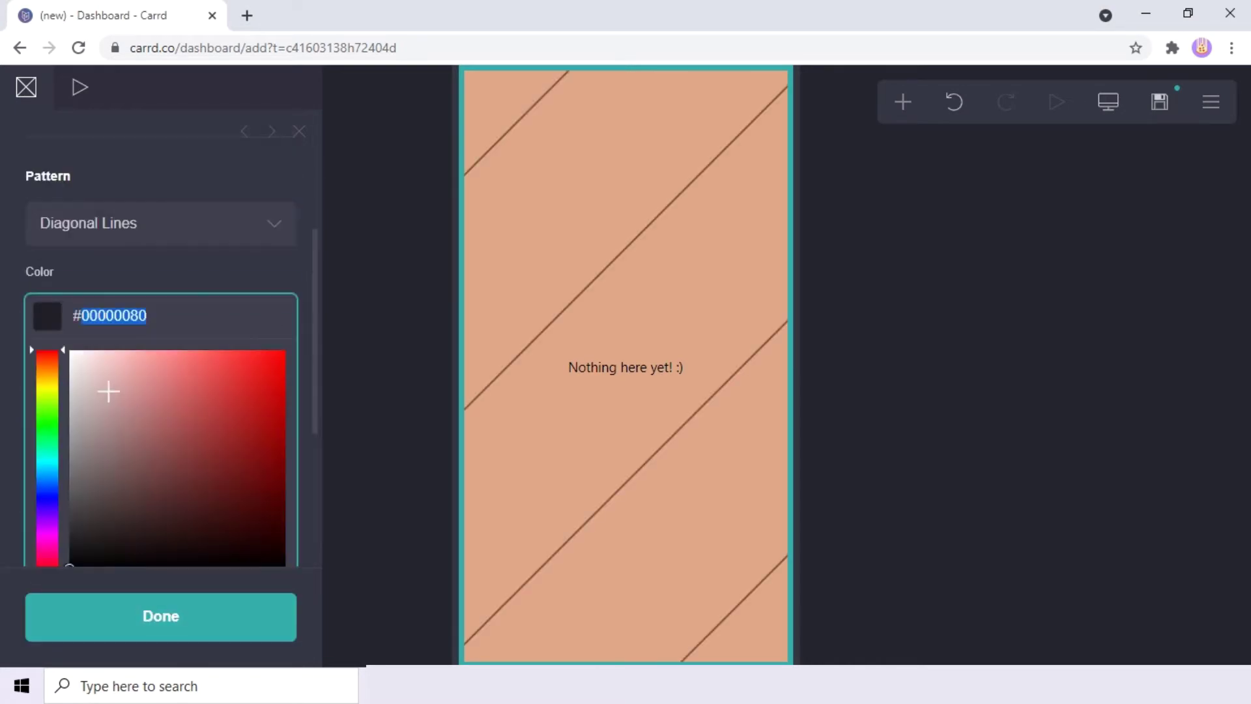
left_click(69, 349)
scroll(52, 332, "down", 2)
left_click(284, 427)
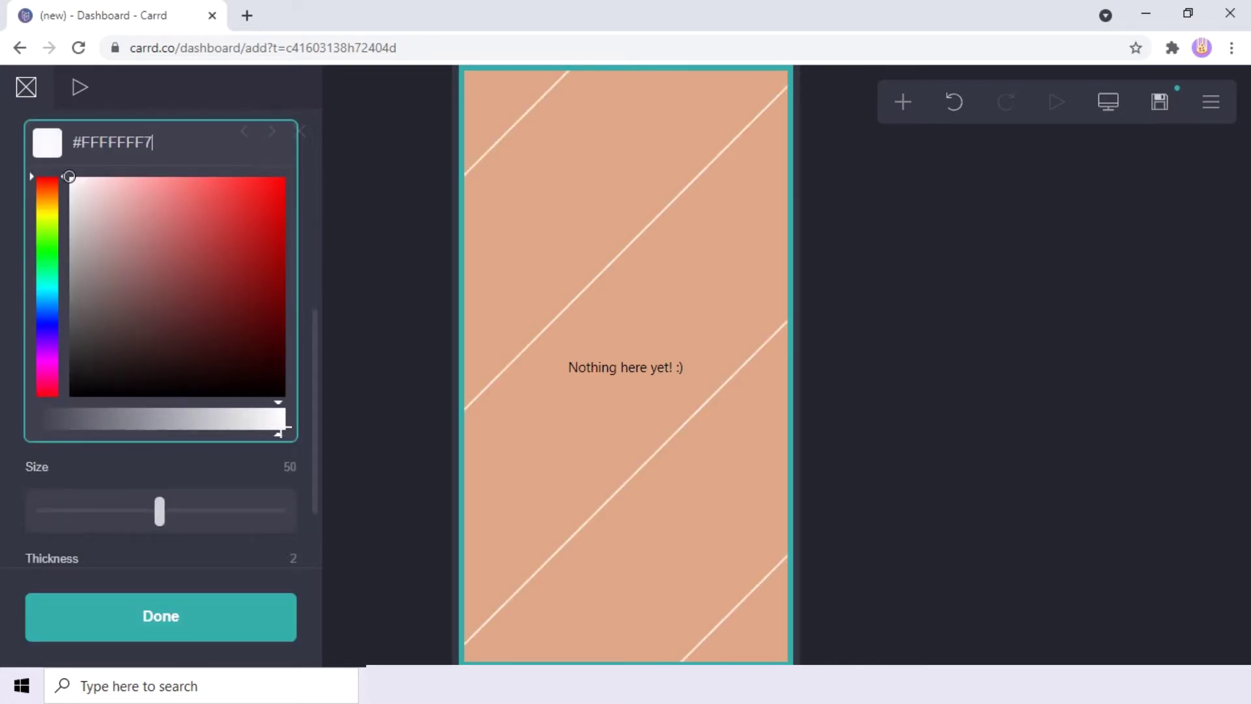
Set the background pattern's size to 18 and its thickness to 3.
left_click(295, 468)
type("18")
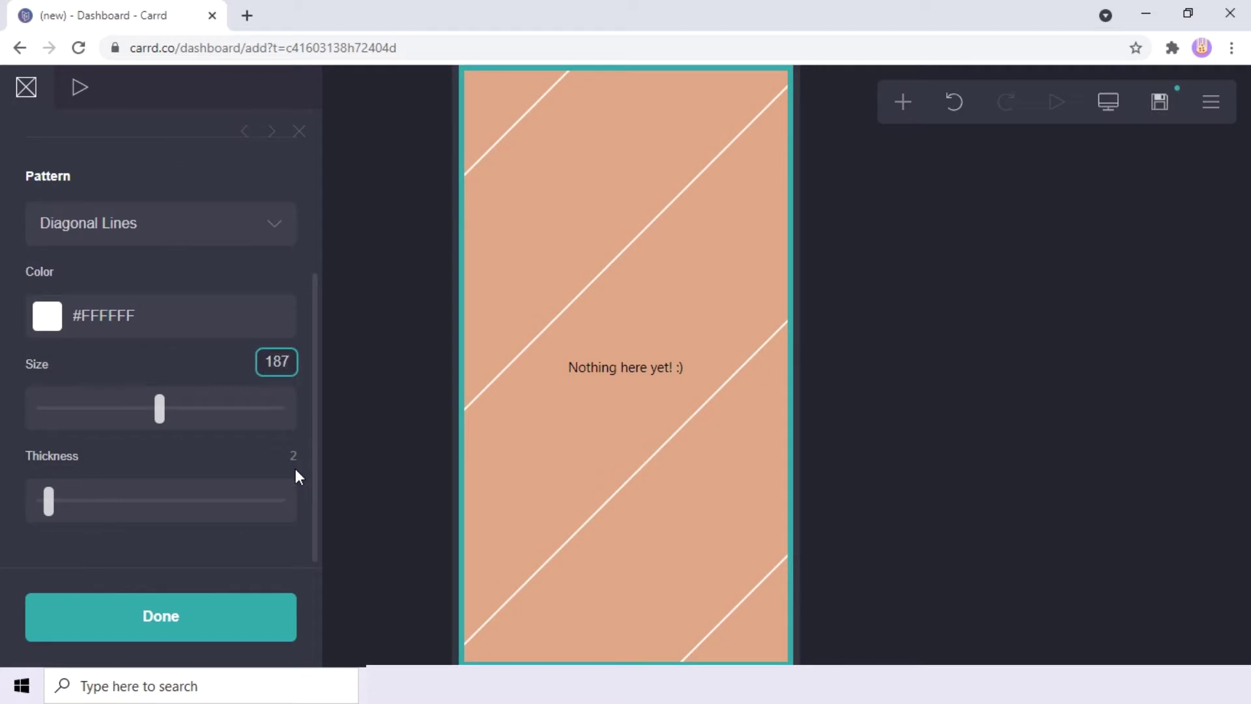
left_click(295, 467)
type("3")
key("Return")
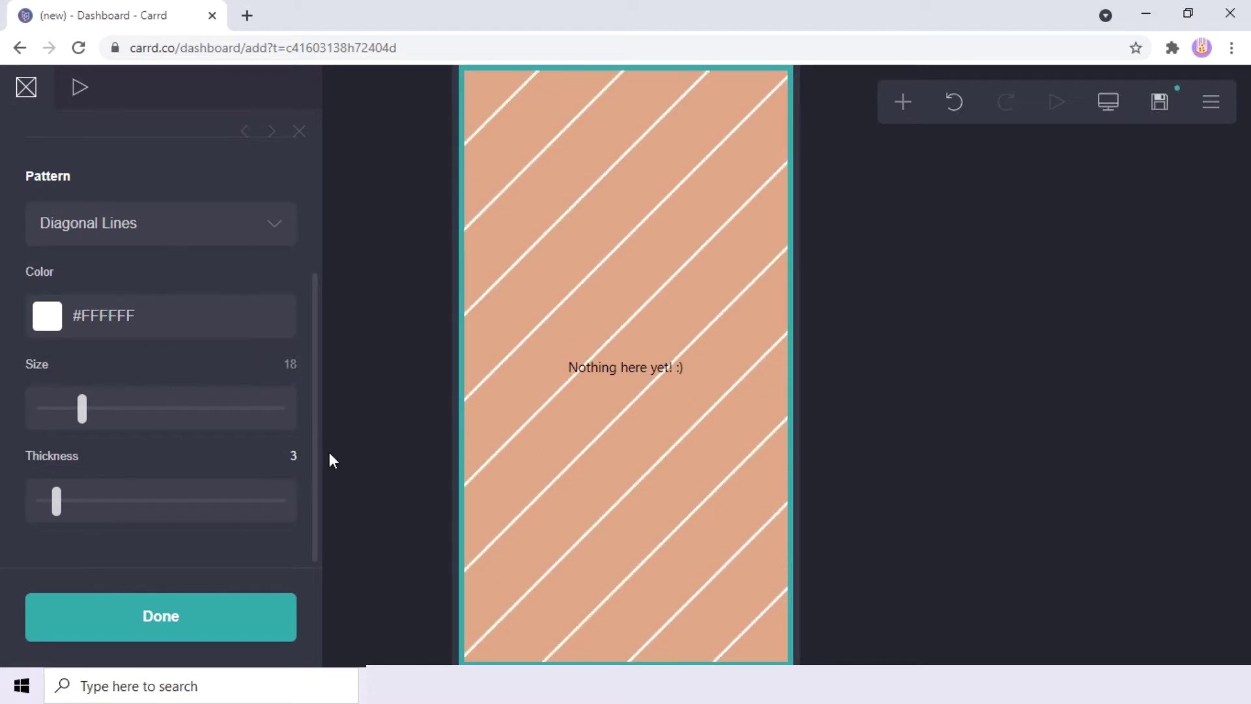
Set the page's horizontal padding to 0 and change its style from Default to a white box.
left_click(547, 412)
scroll(181, 440, "down", 3)
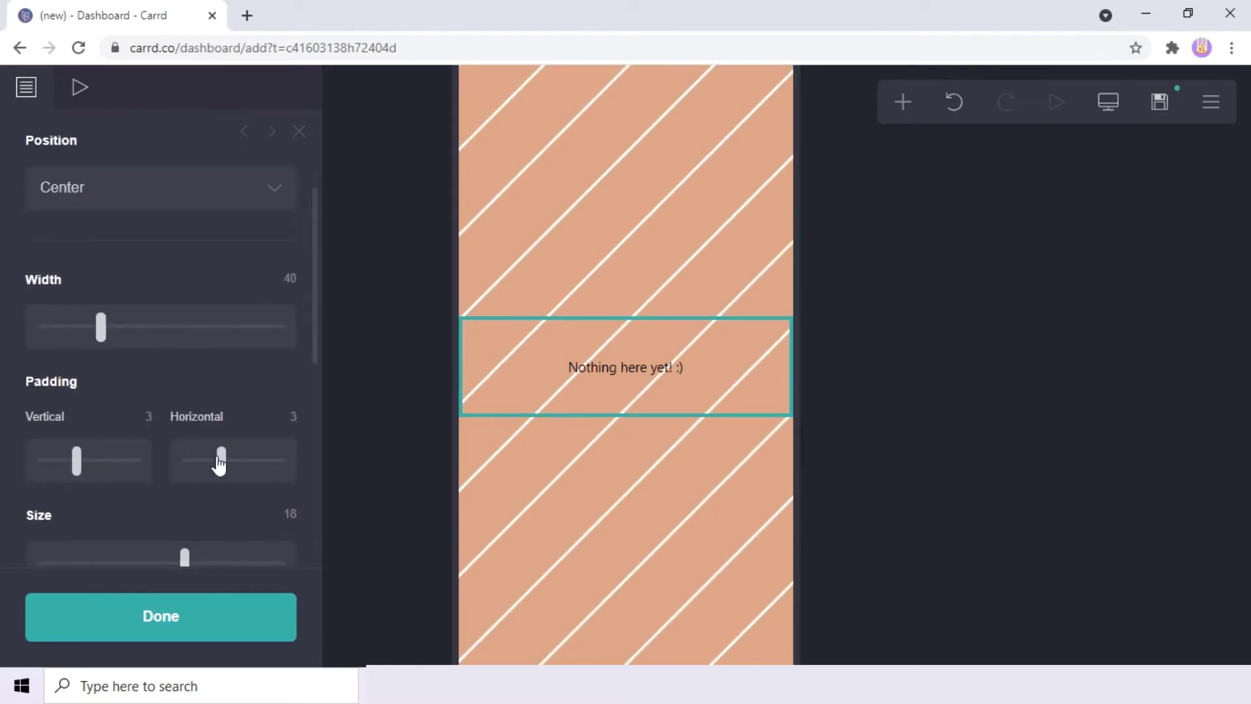
left_click_drag(219, 462, 185, 461)
scroll(181, 464, "down", 2)
scroll(176, 461, "up", 3)
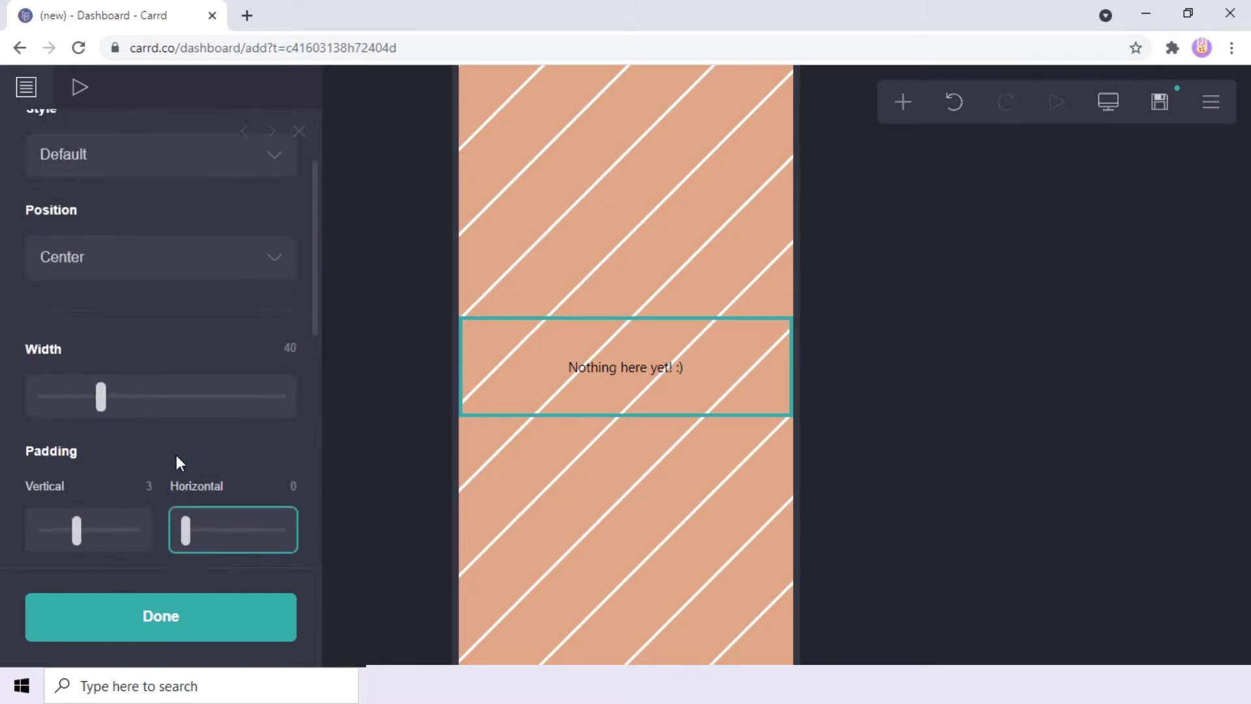
left_click(102, 174)
left_click(103, 207)
scroll(188, 384, "down", 3)
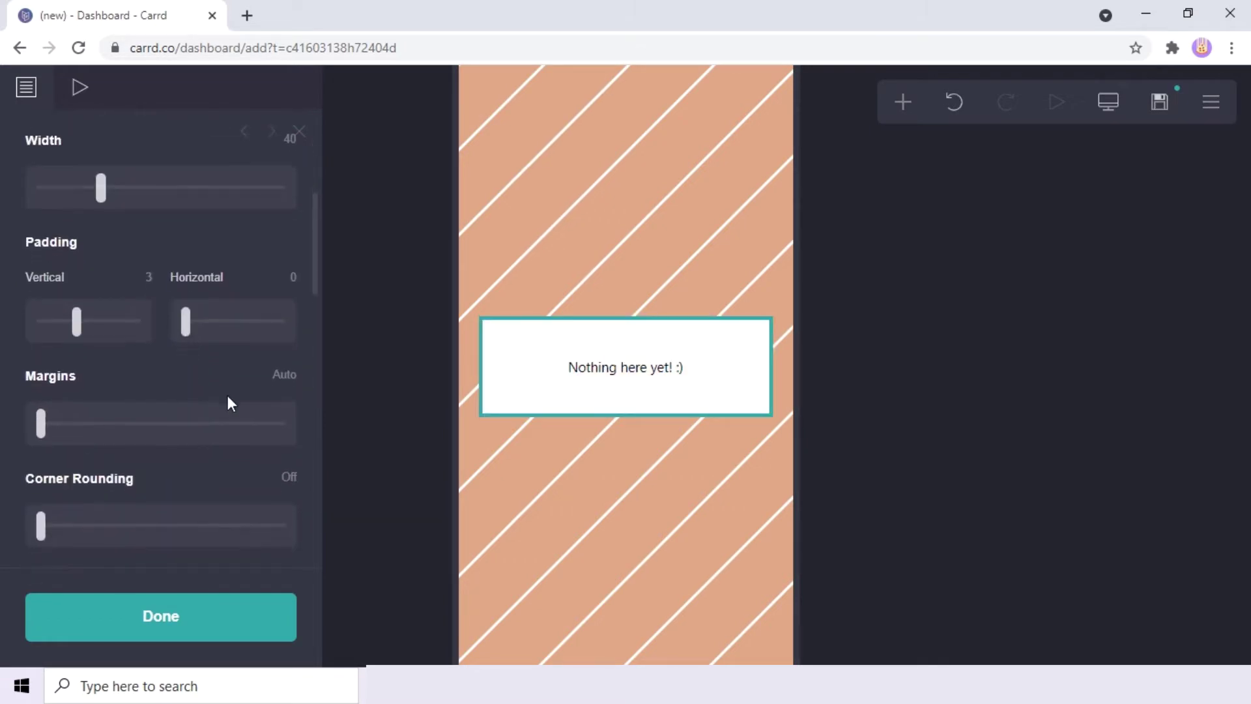
Set the page's corner rounding to 0.5 and its size to 15.
scroll(228, 403, "down", 1)
left_click(277, 385)
type(".5")
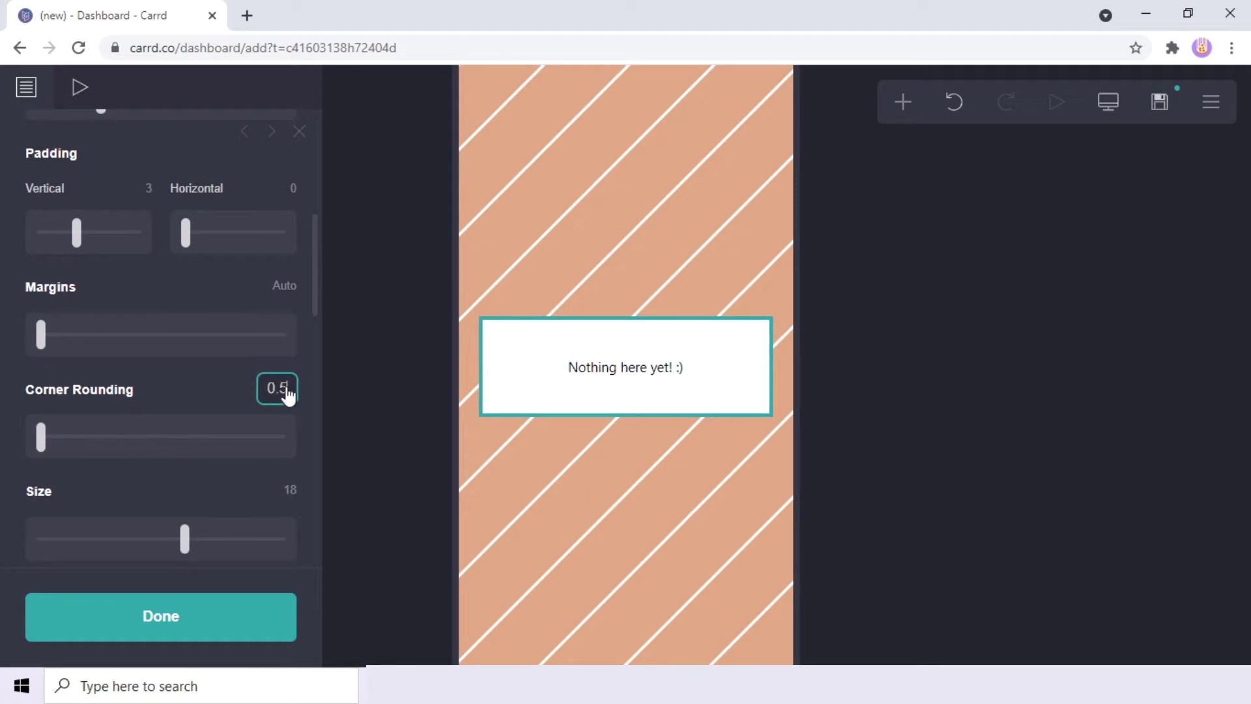
key("Return")
left_click(289, 489)
type("15")
key("Return")
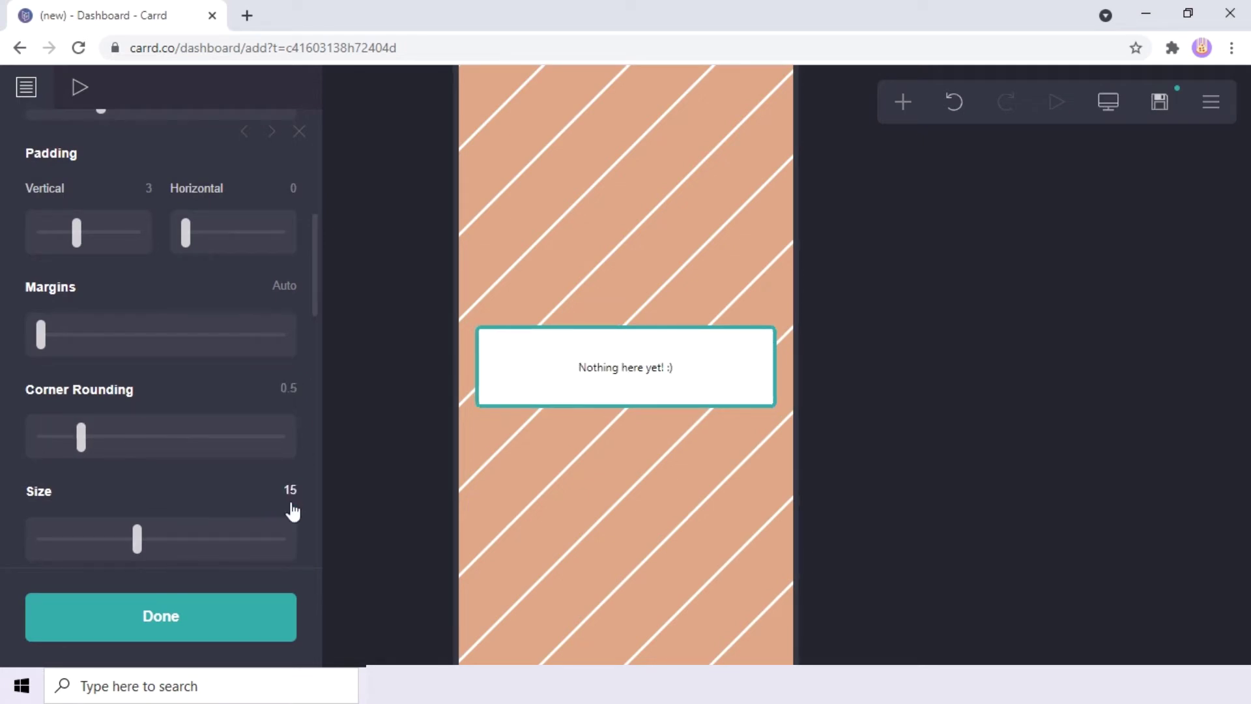
Delete the placeholder text from the page and add a container in its place.
left_click(673, 366)
left_click(81, 611)
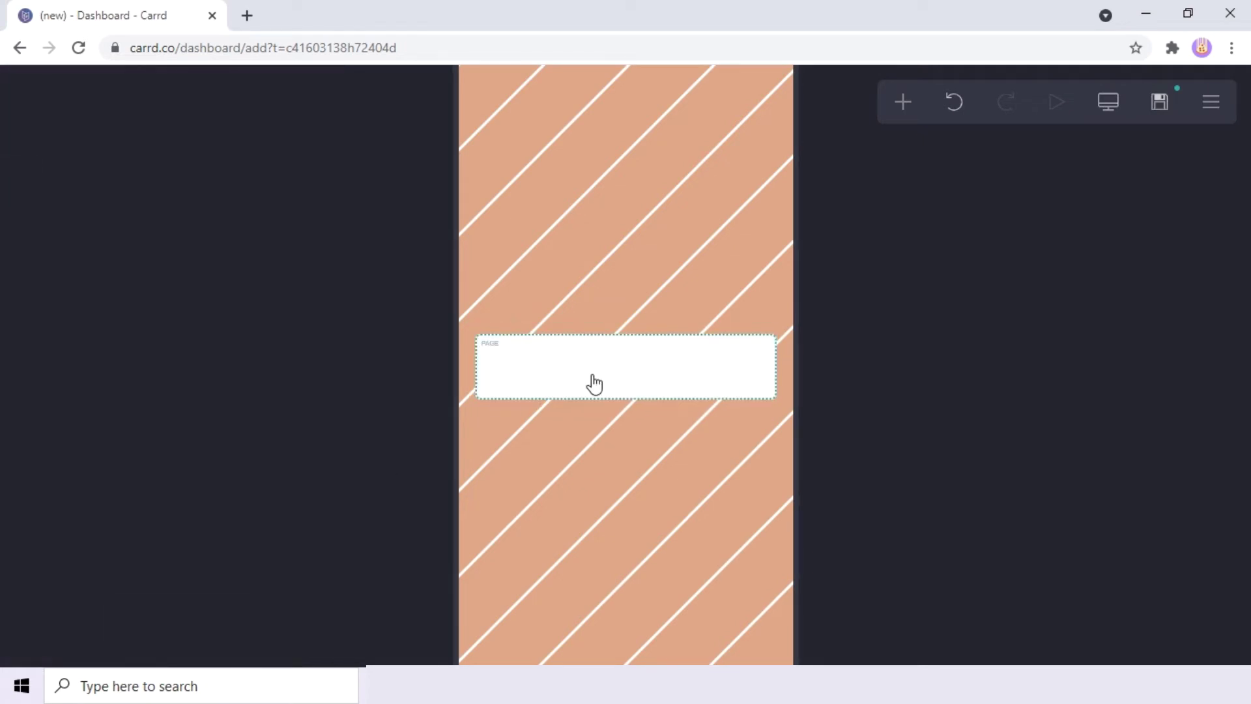
left_click(594, 384)
left_click(902, 101)
left_click(714, 517)
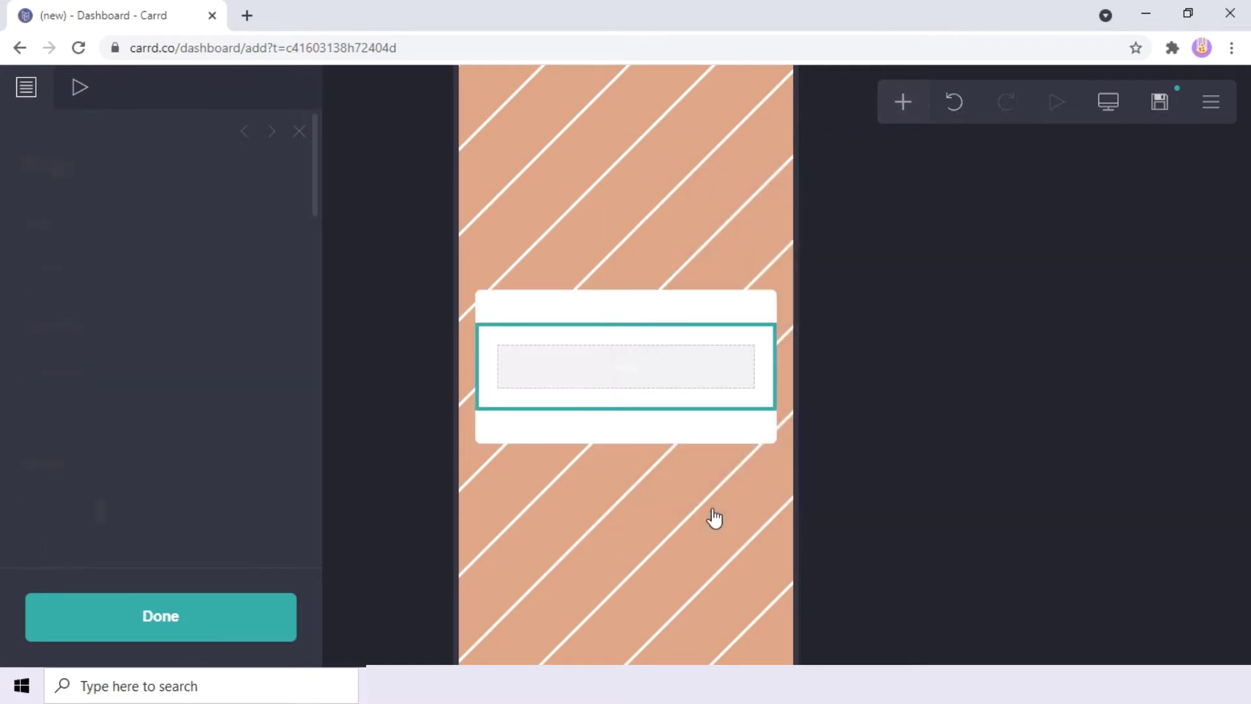
Add a text element inside the container reading "Name's Blog".
left_click(903, 104)
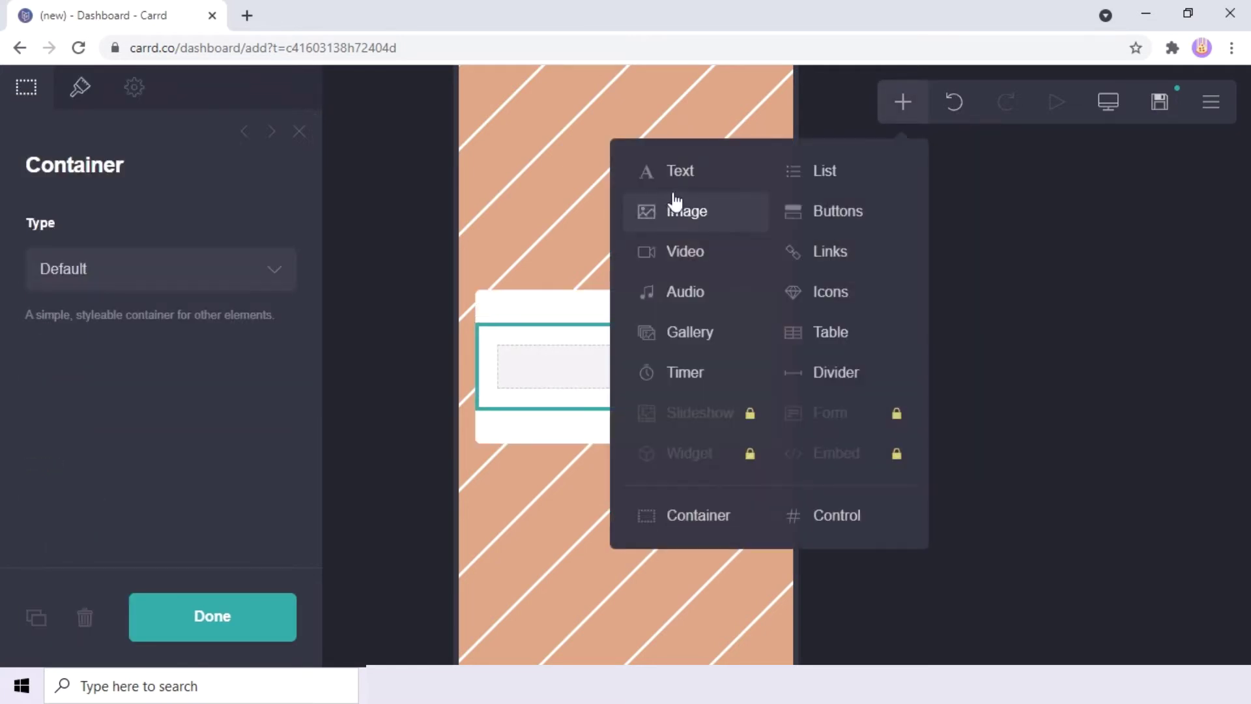
left_click(674, 171)
left_click_drag(173, 246, 3, 213)
type("Name")
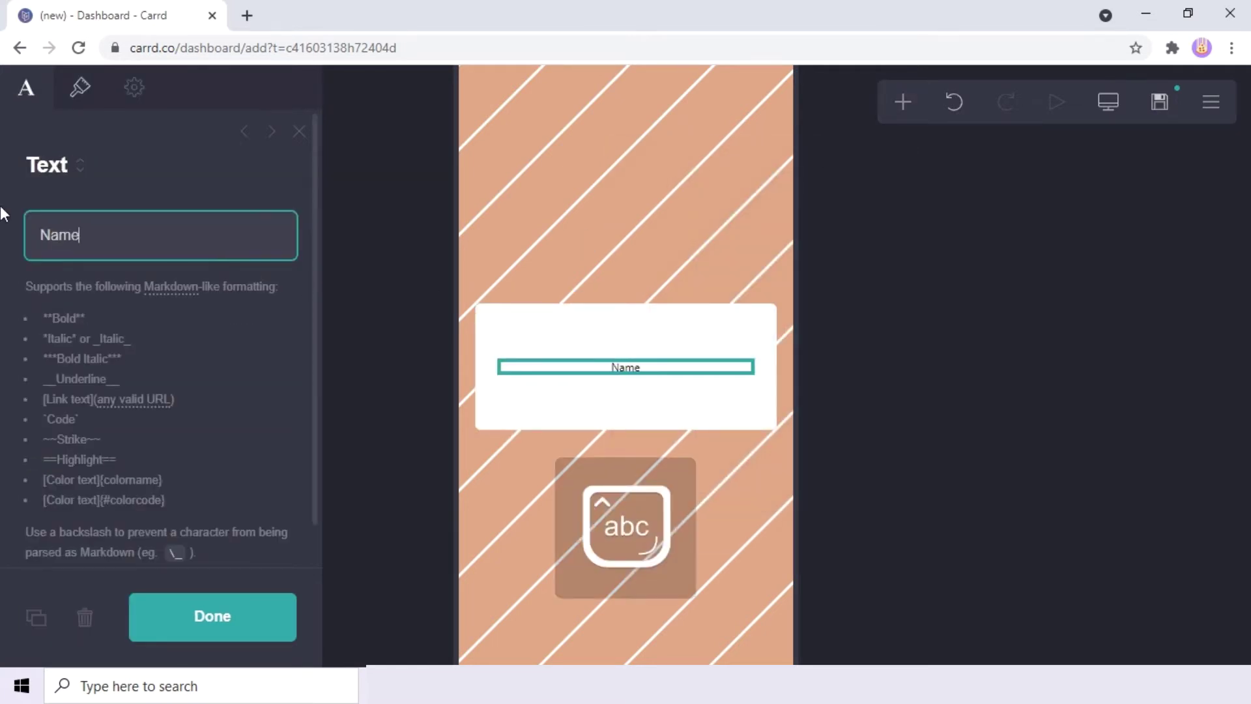
type("'s Blog")
Change the font of the "Name's Blog" title to Times New Roman.
left_click(59, 101)
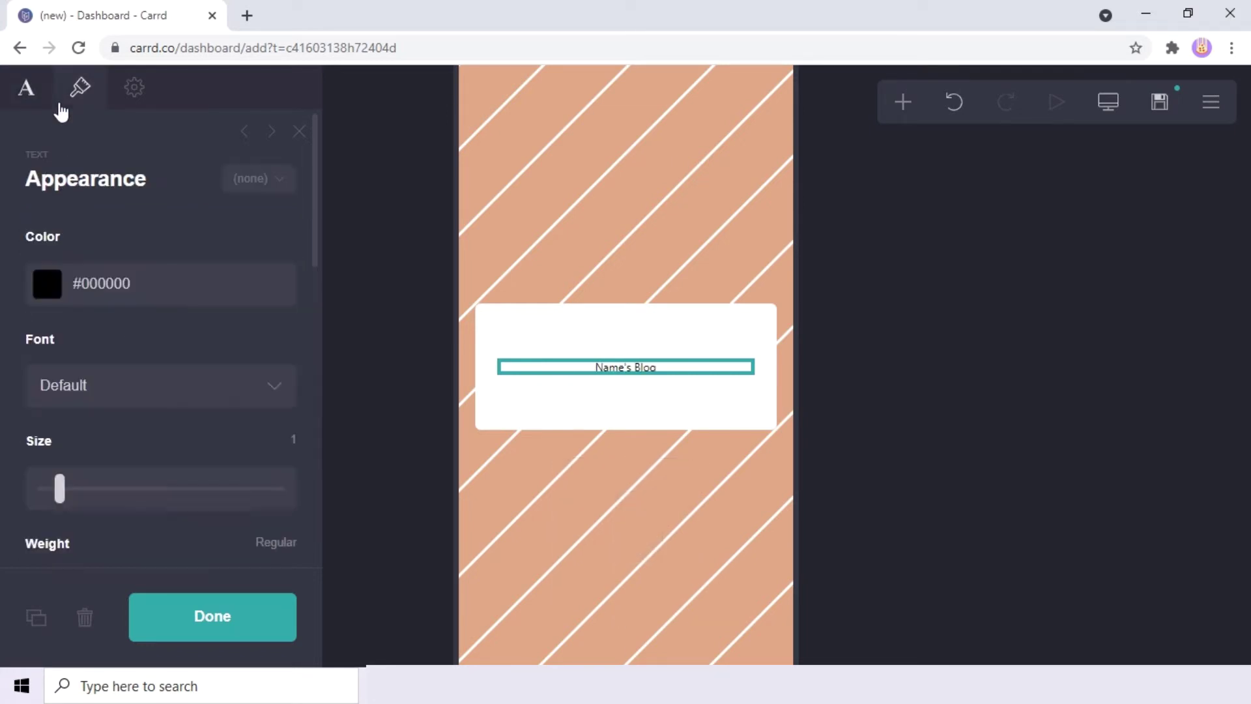
scroll(156, 404, "down", 2)
left_click(112, 267)
scroll(132, 460, "down", 20)
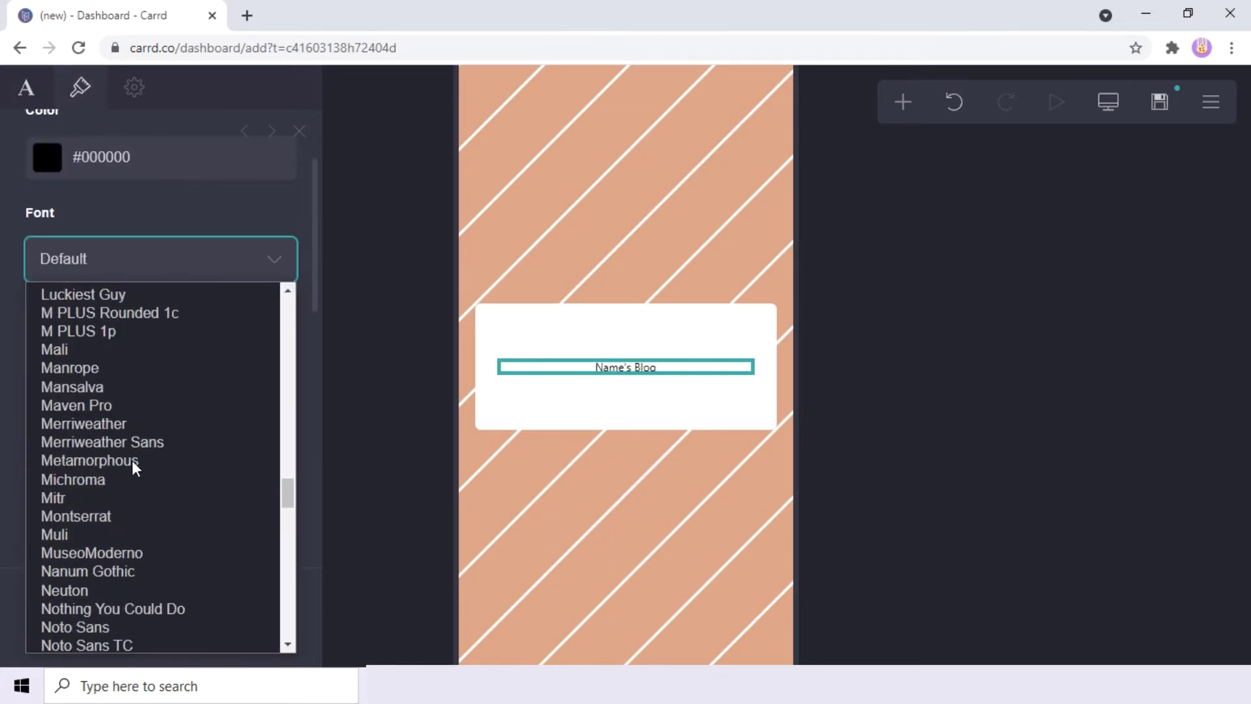
scroll(132, 460, "up", 7)
scroll(132, 460, "down", 3)
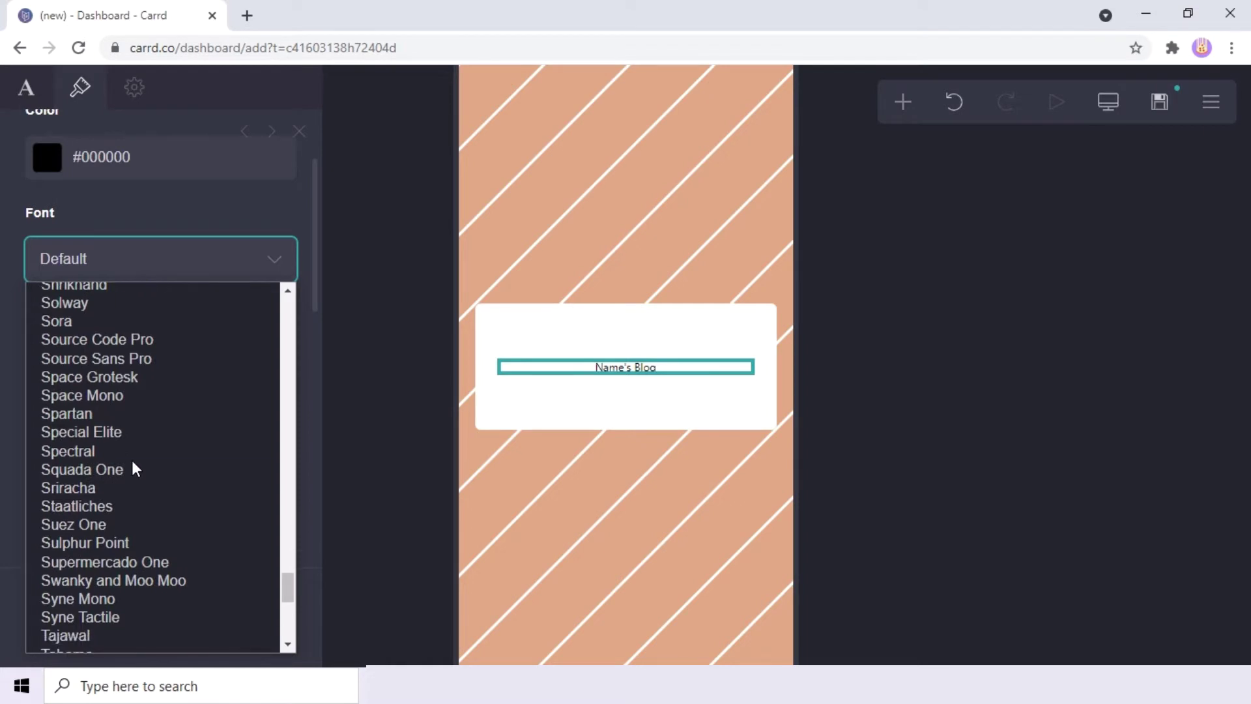
left_click(142, 571)
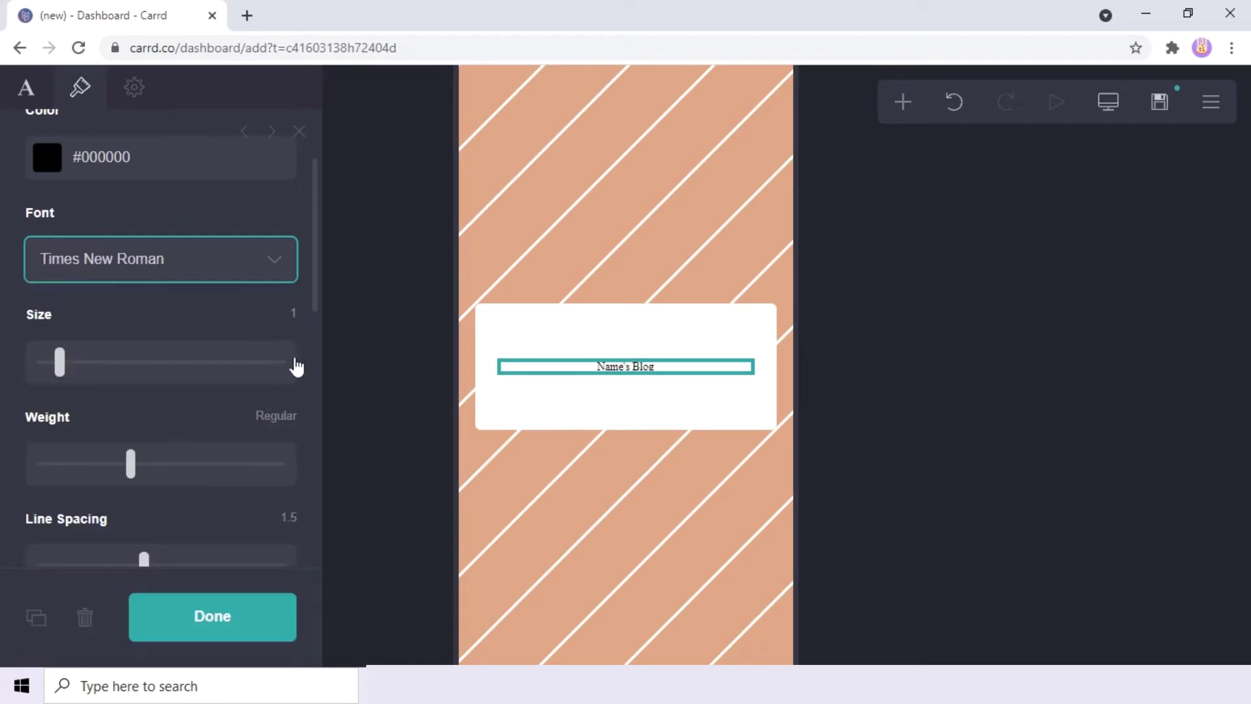
Set the title's weight to bold and its margins to 0.
left_click(239, 464)
left_click(216, 464)
scroll(213, 466, "down", 5)
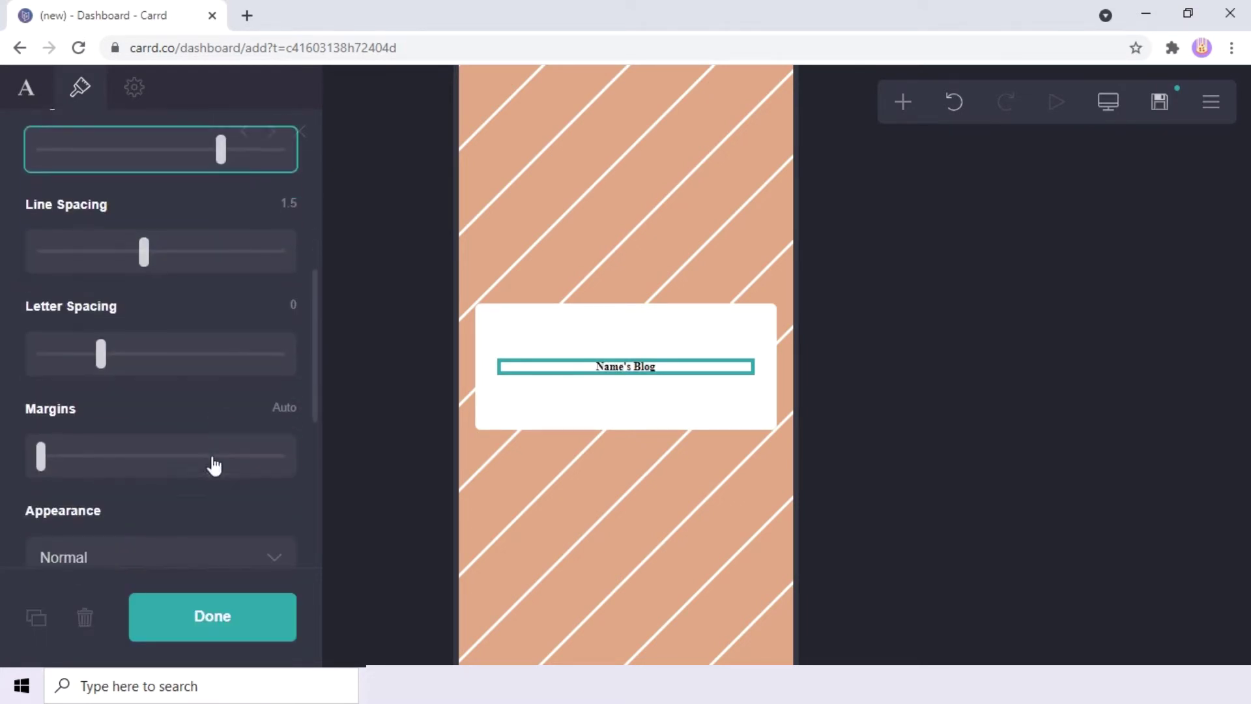
left_click(282, 409)
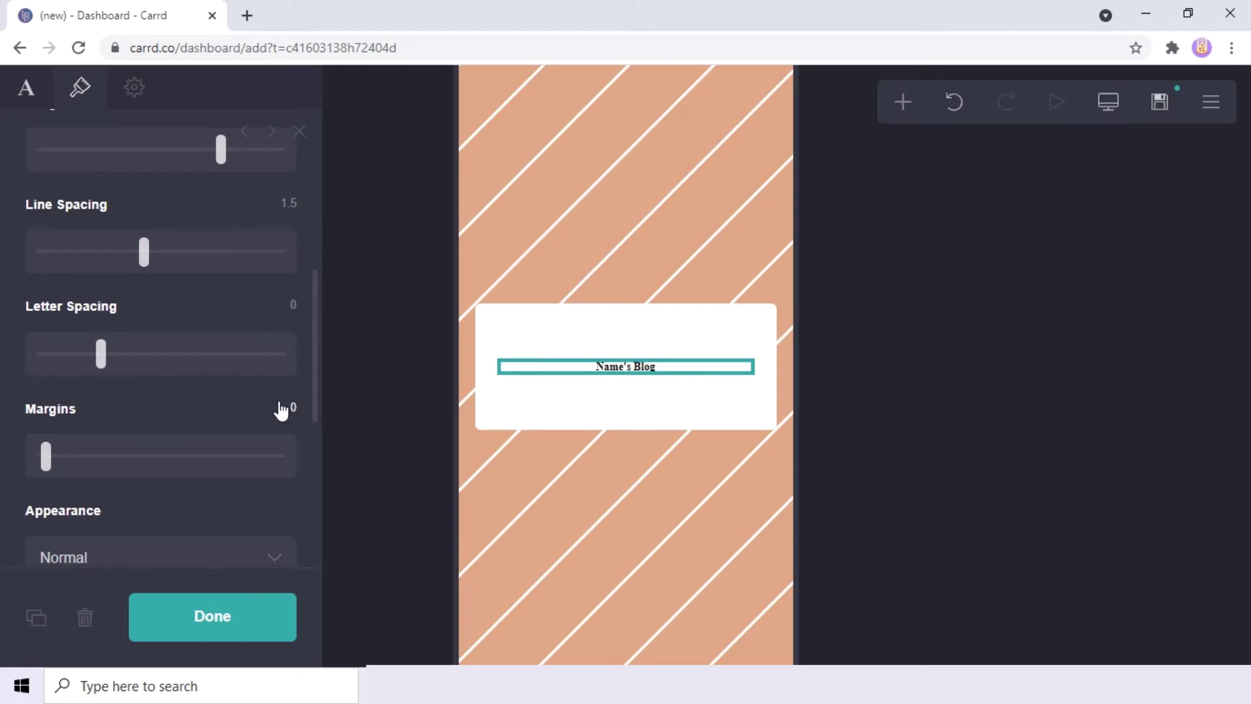
Add a divider below the blog title and reduce its margins.
left_click(901, 103)
left_click(823, 381)
scroll(117, 460, "down", 5)
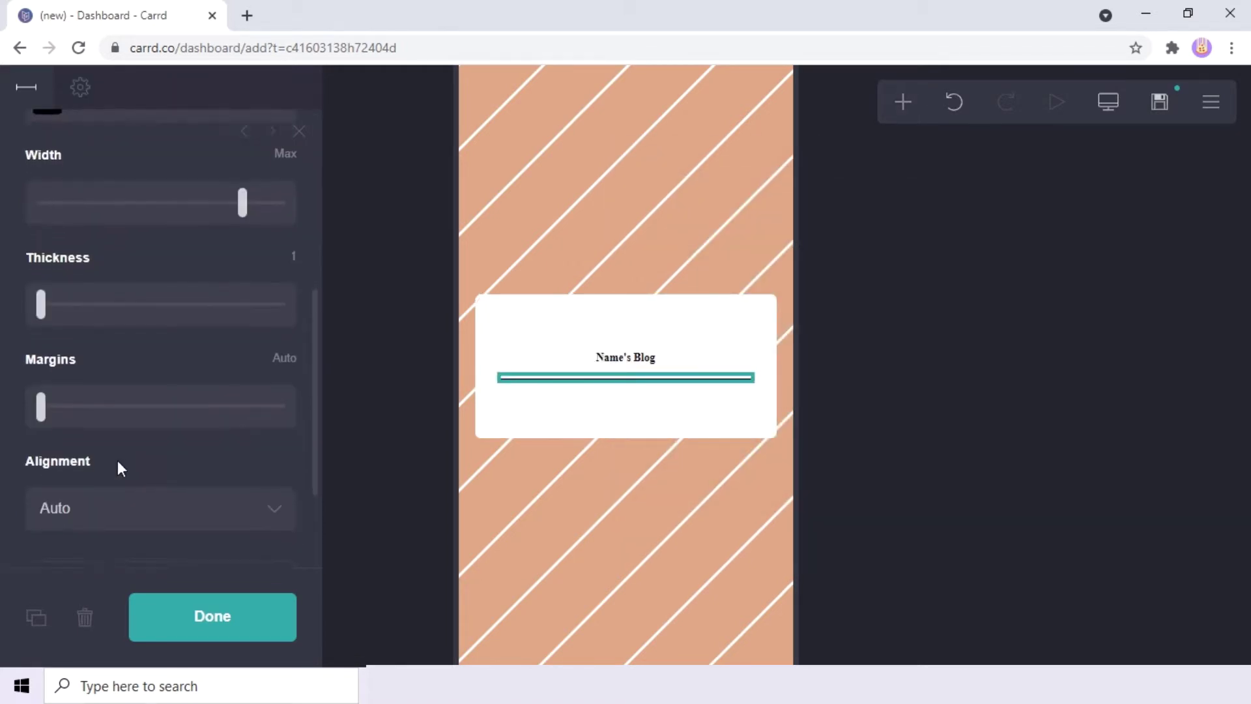
scroll(276, 400, "up", 1)
left_click(281, 409)
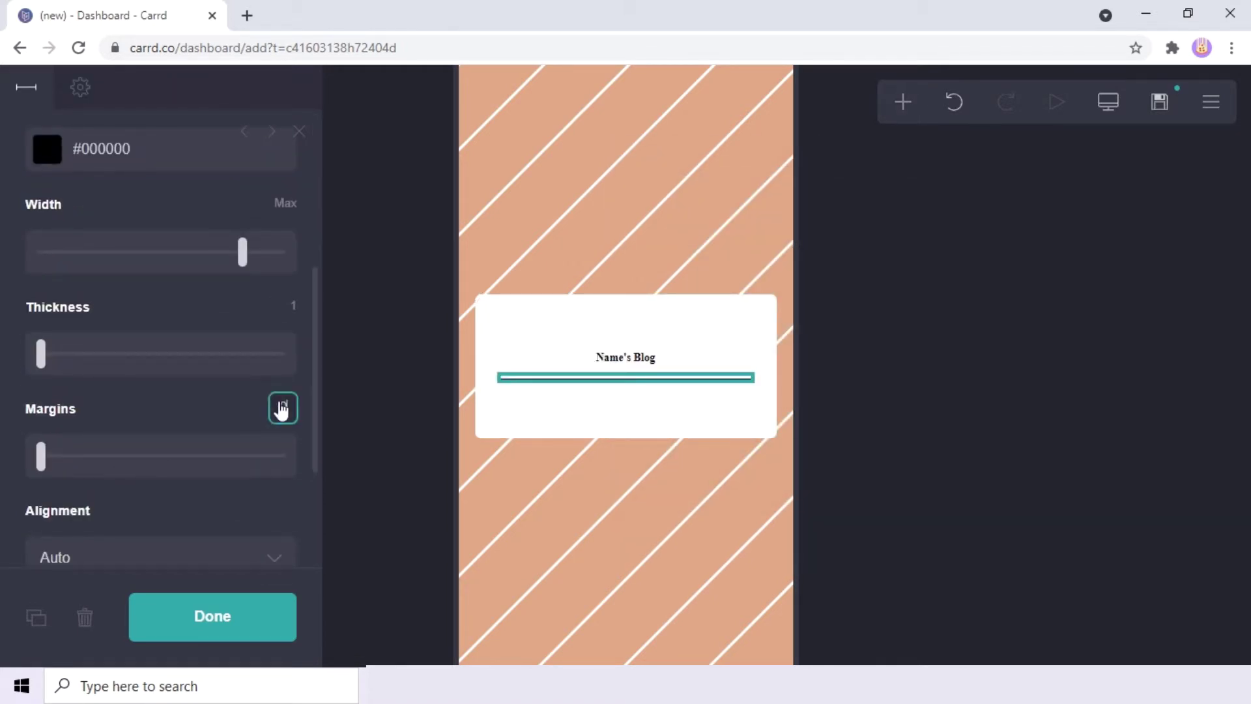
Set the container's horizontal padding to 0.
left_click(703, 338)
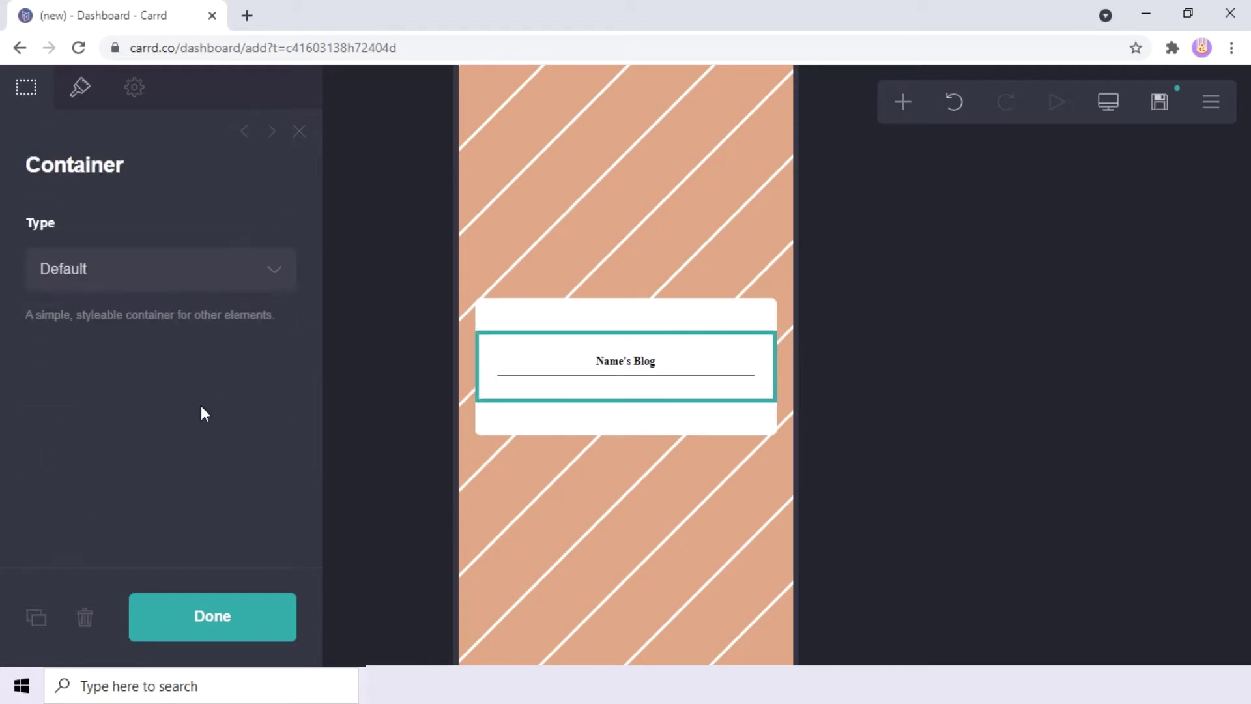
left_click(77, 98)
left_click_drag(219, 372, 180, 365)
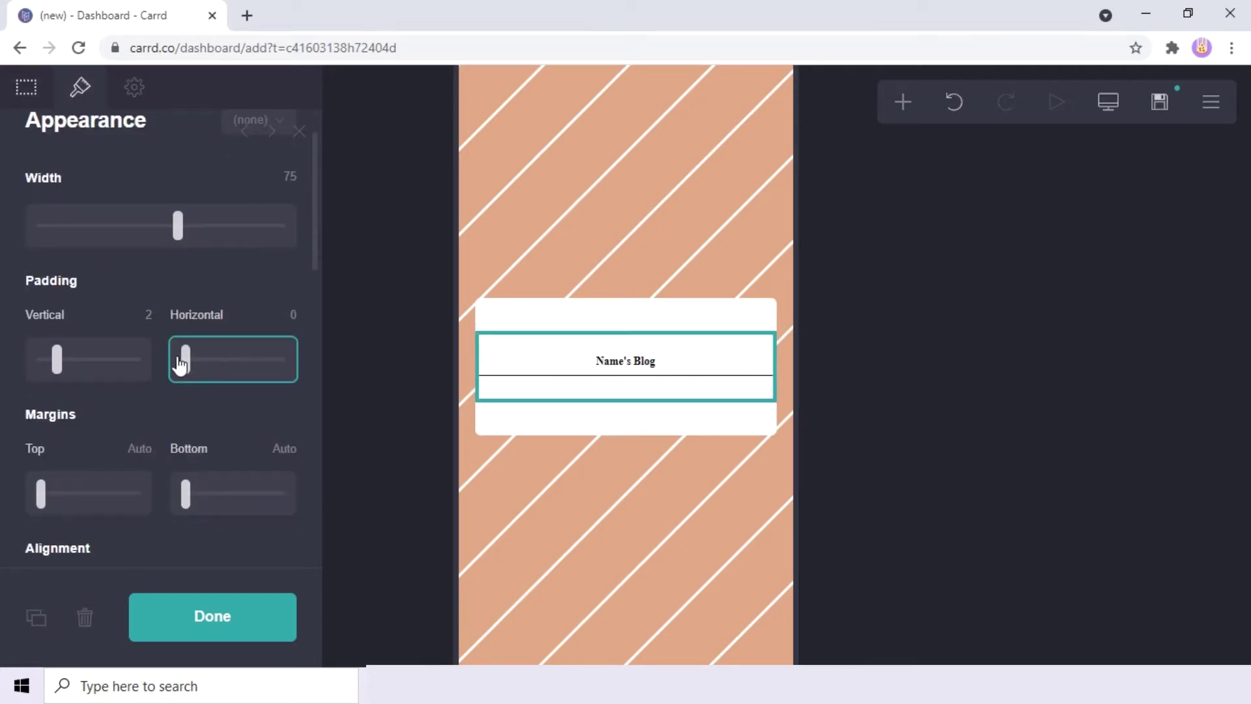
Add a text element below the divider and set its font to Default.
left_click(914, 112)
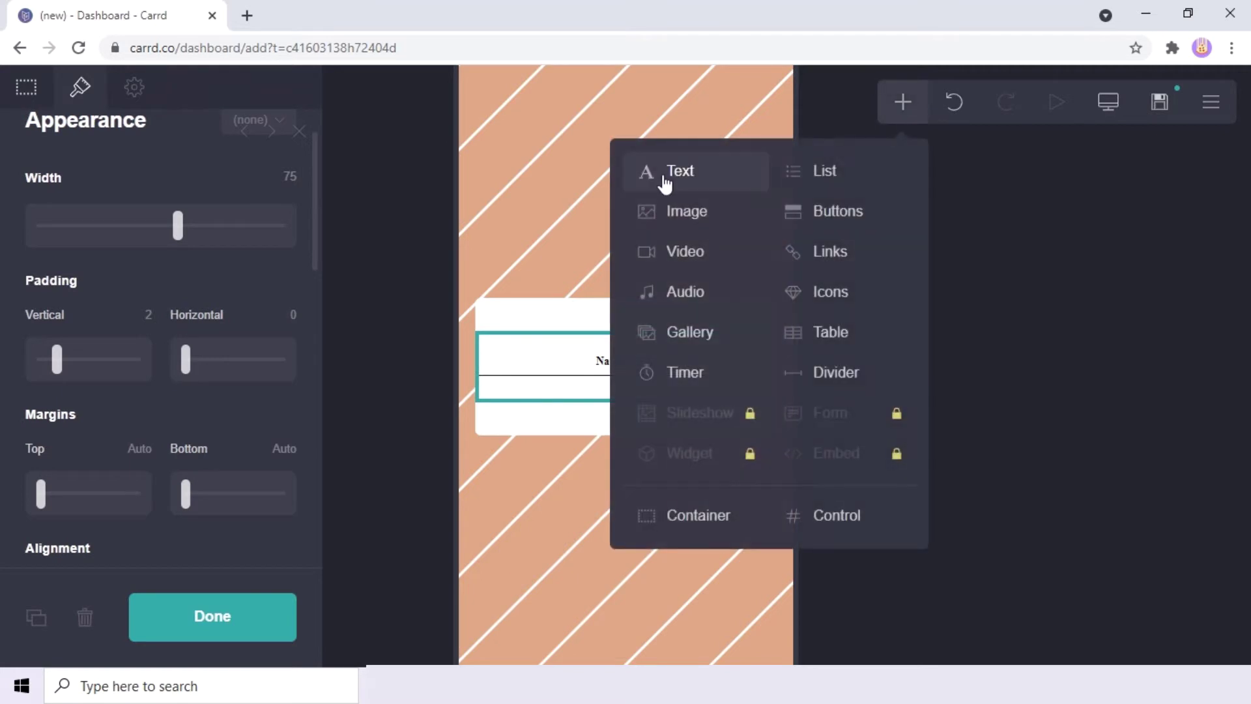
left_click(666, 178)
left_click(215, 389)
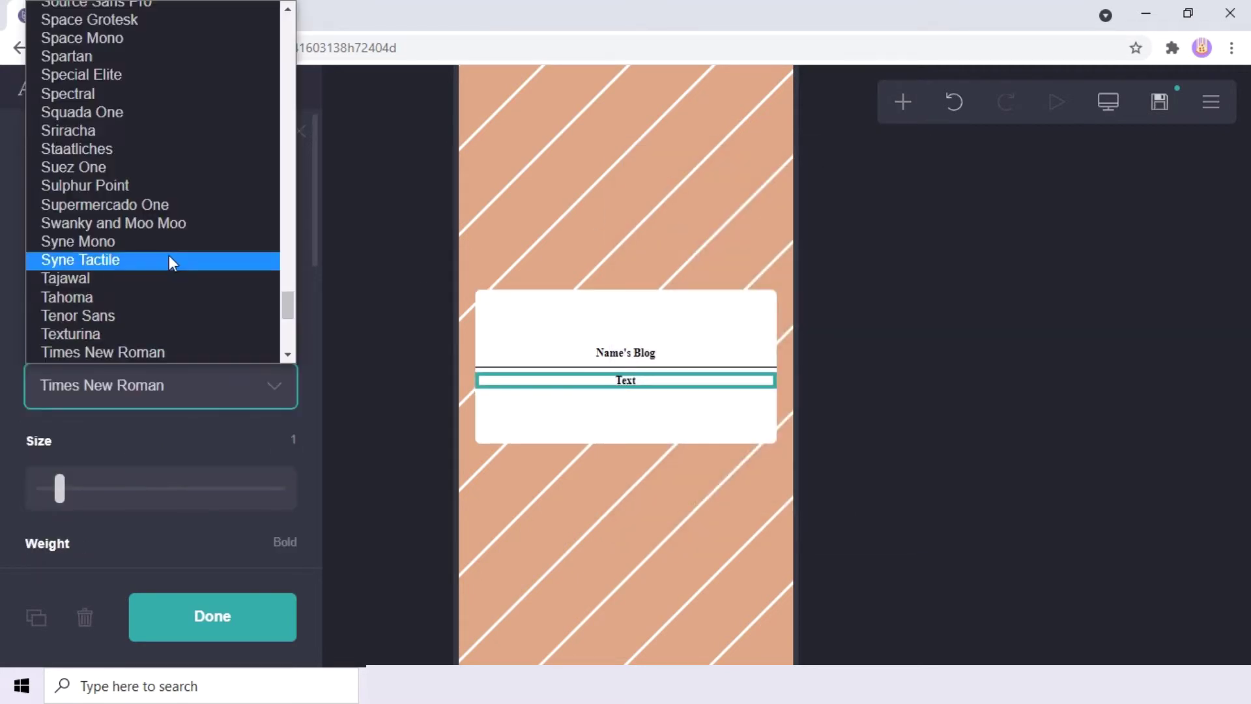
scroll(173, 259, "up", 15)
key("Escape")
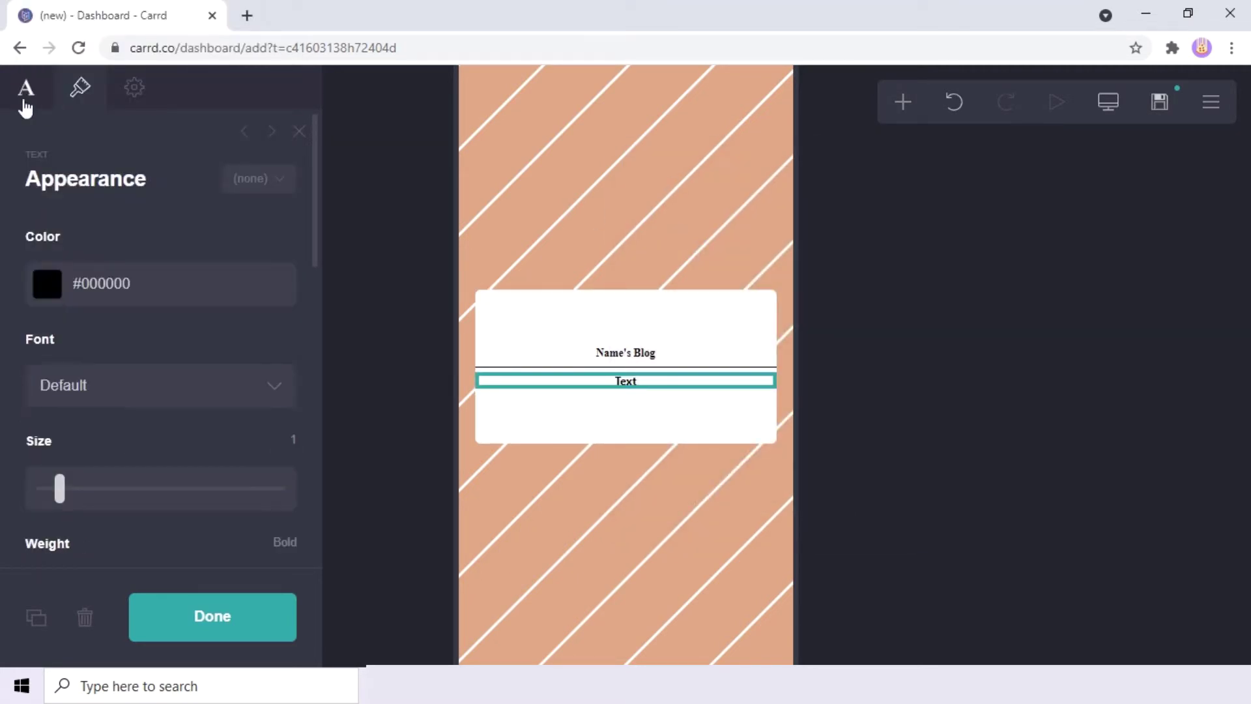
Replace the new text element's content with the Markdown link [link1](google.com).
left_click(25, 98)
key("BackSpace")
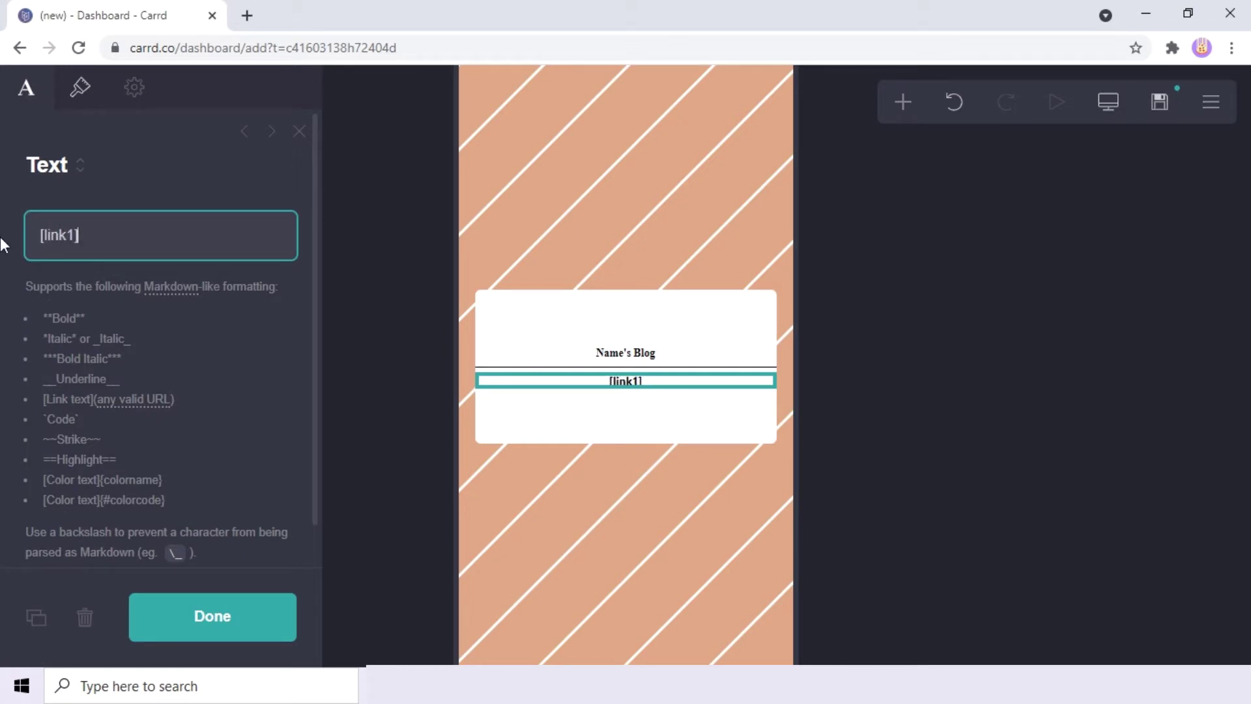
type("[link1](google.com)")
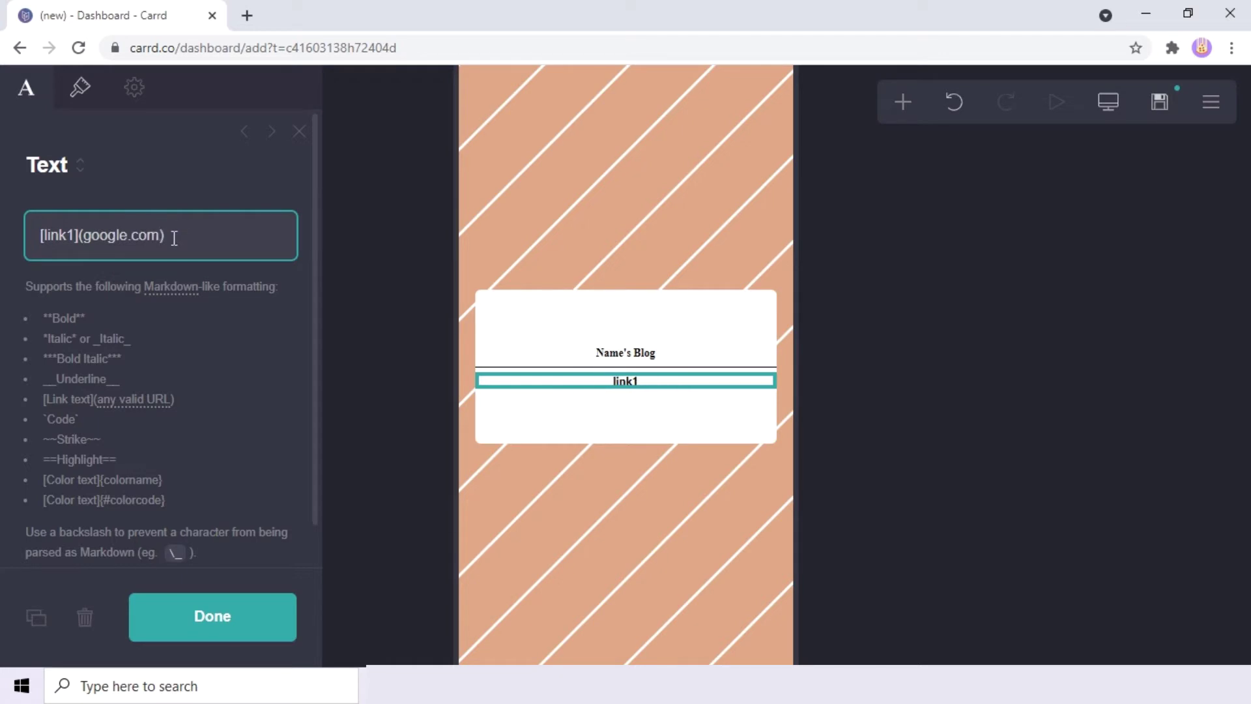
Duplicate the link1 Markdown link so the text element holds four links in a row.
left_click_drag(174, 238, 2, 247)
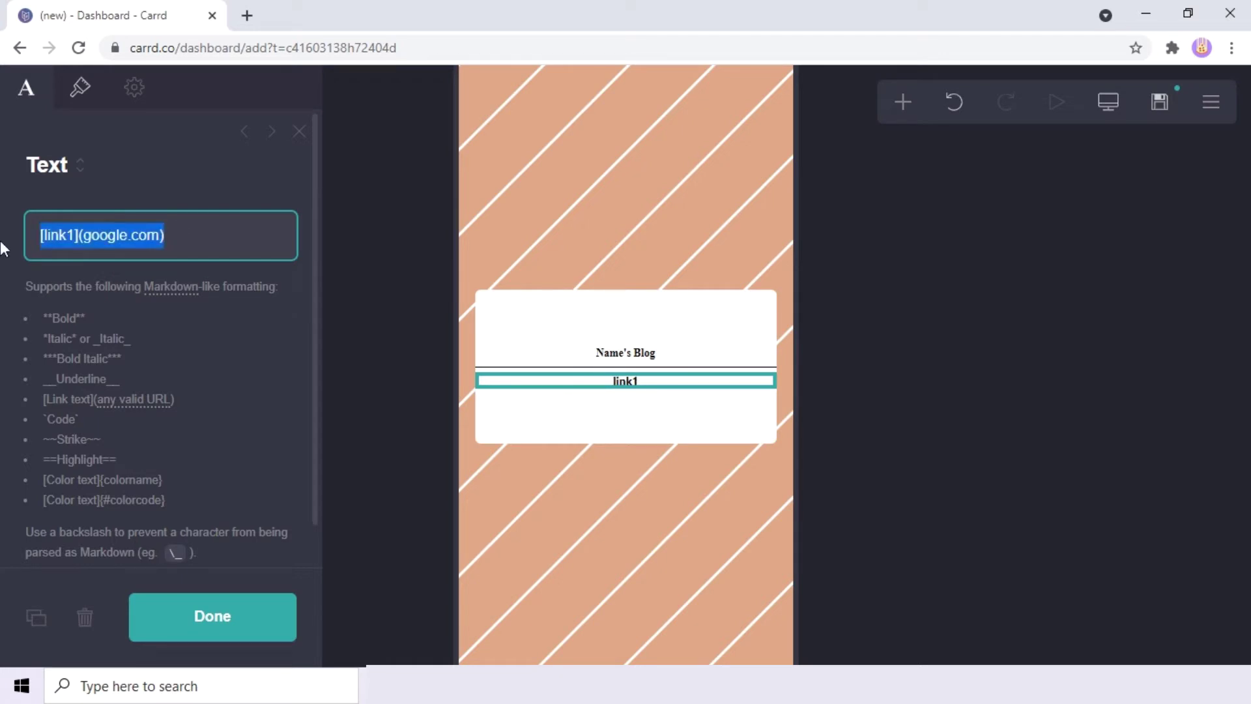
left_click(190, 241)
key("ctrl+v")
key("ctrl+v")
key("ctrl+v")
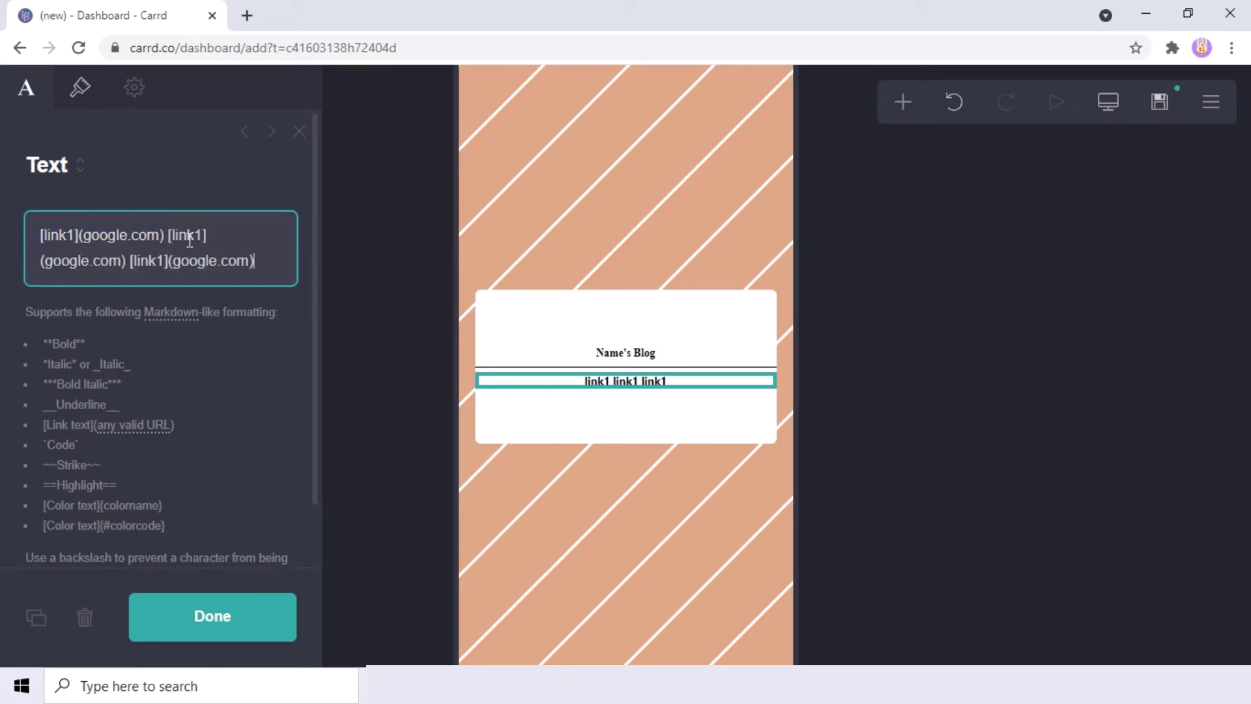
Rename the three duplicated links as link2, link3 and link4.
left_click(203, 235)
key("BackSpace")
type("2")
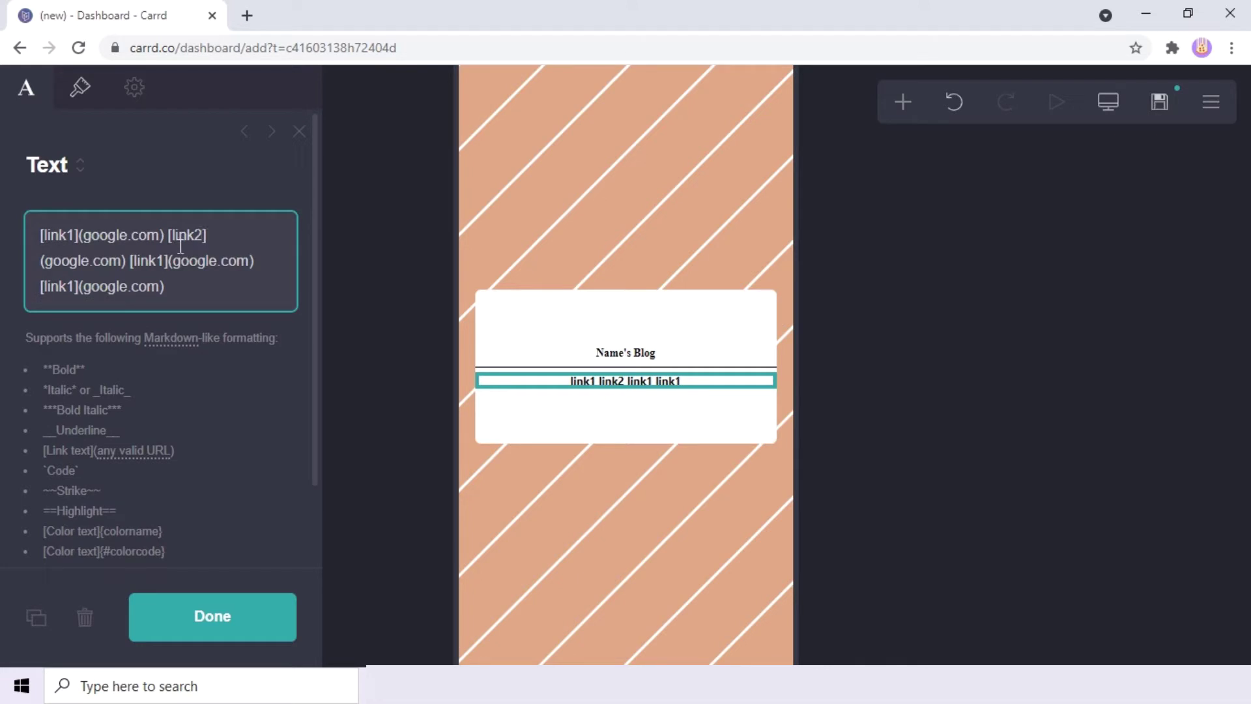
left_click(76, 287)
key("BackSpace")
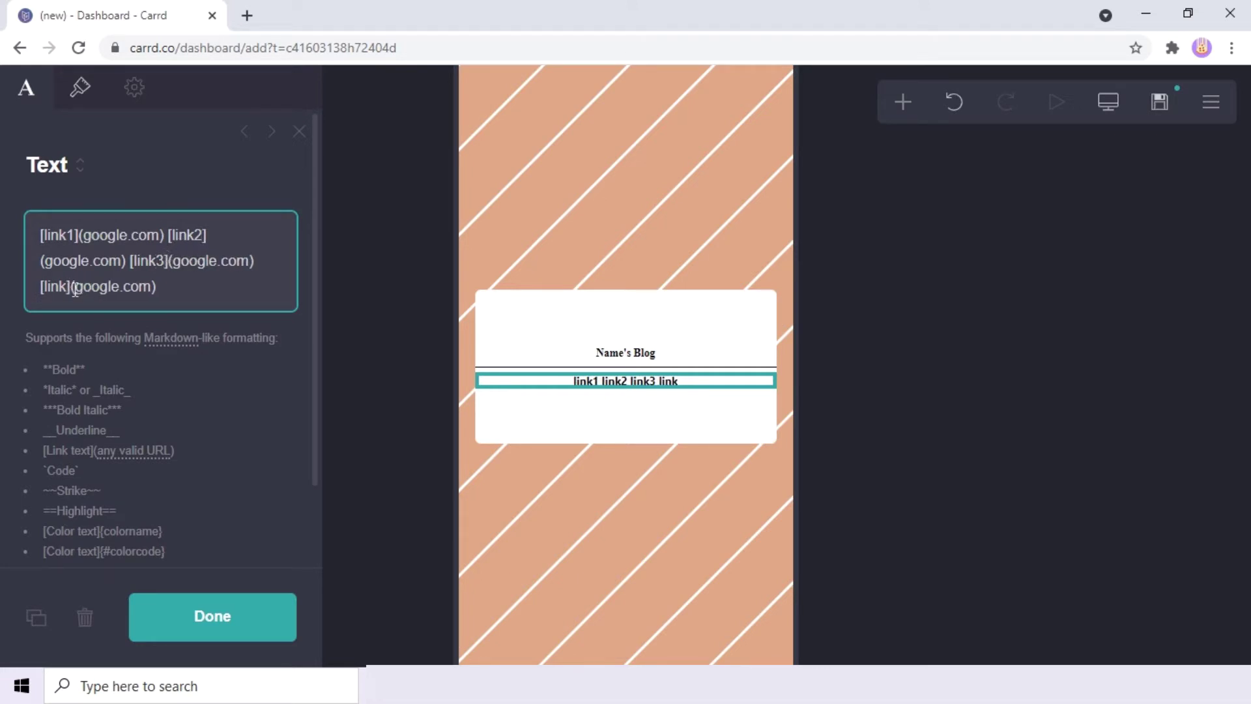
type("4")
Copy the blank text from the Notepad notes and insert it between each pair of neighbouring links.
key("alt+Tab")
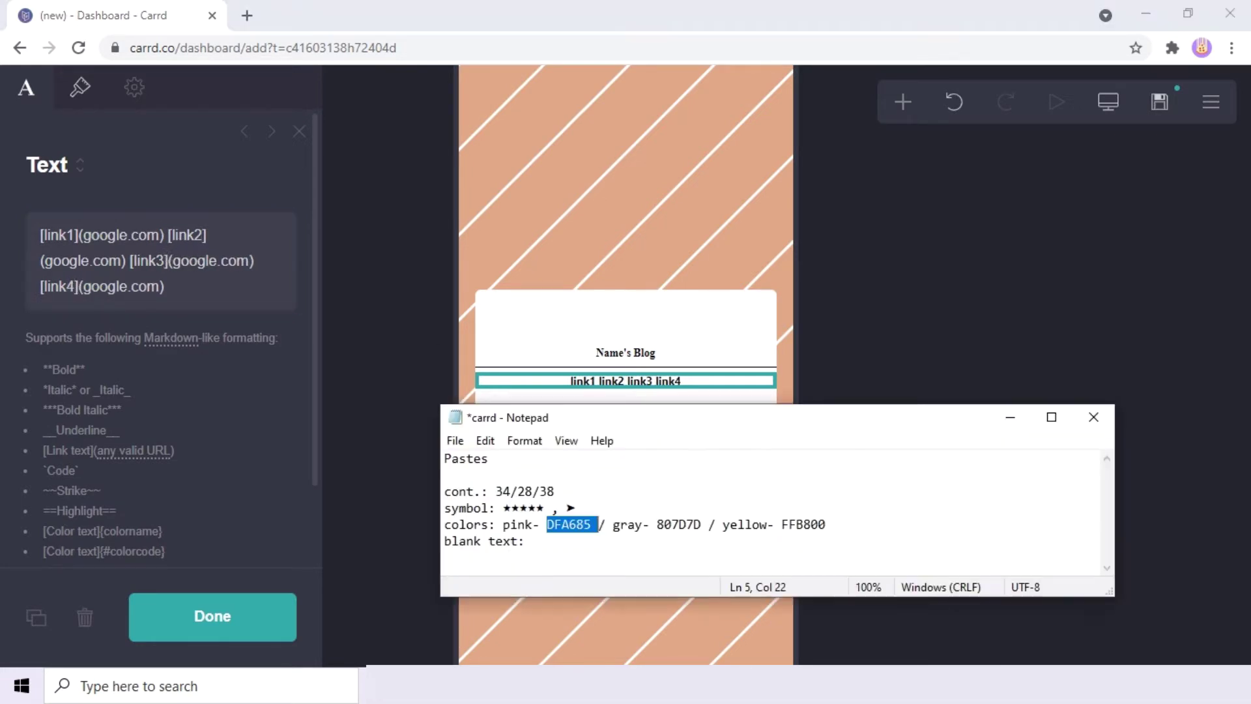
double_click(551, 541)
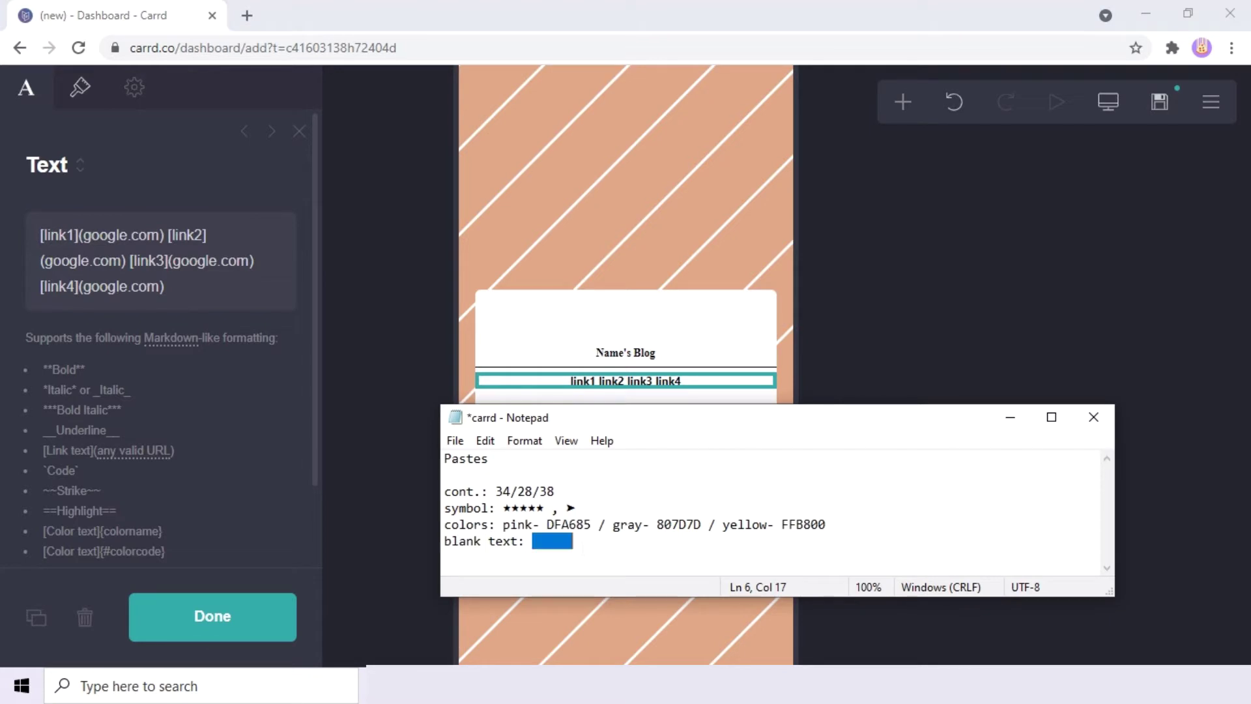
left_click(170, 234)
key("ctrl+v")
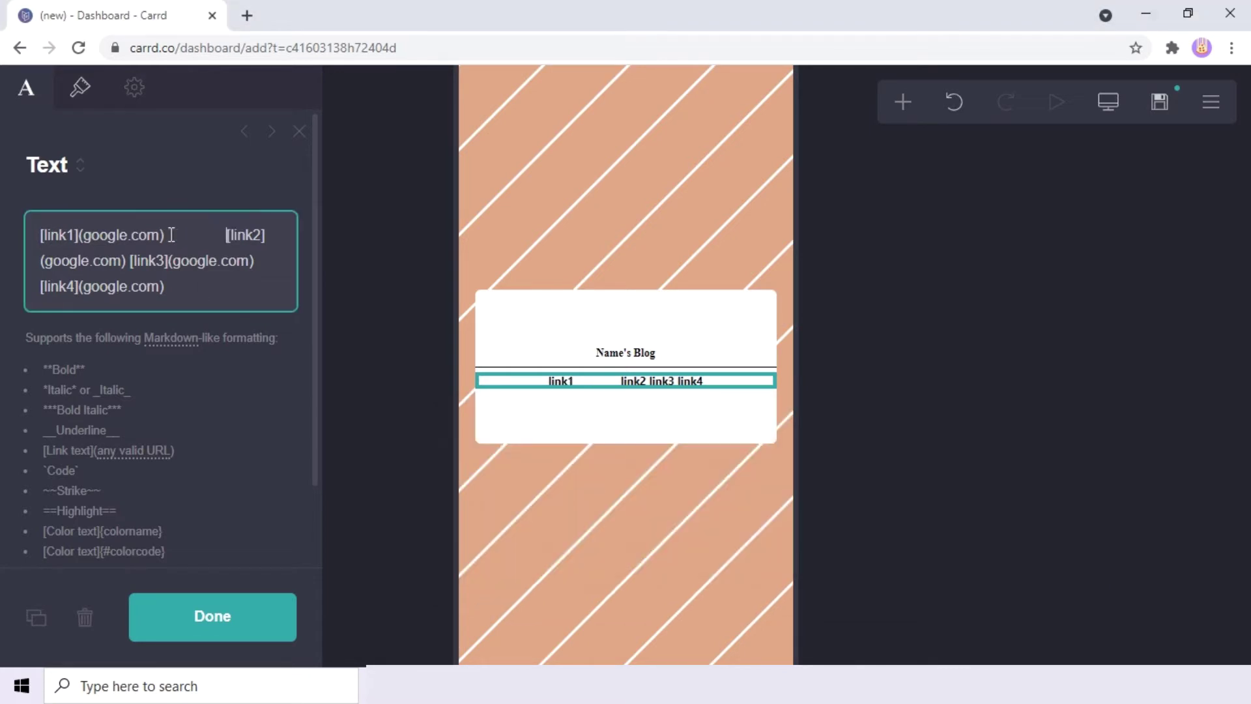
left_click(131, 260)
key("ctrl+v")
left_click(127, 287)
key("ctrl+v")
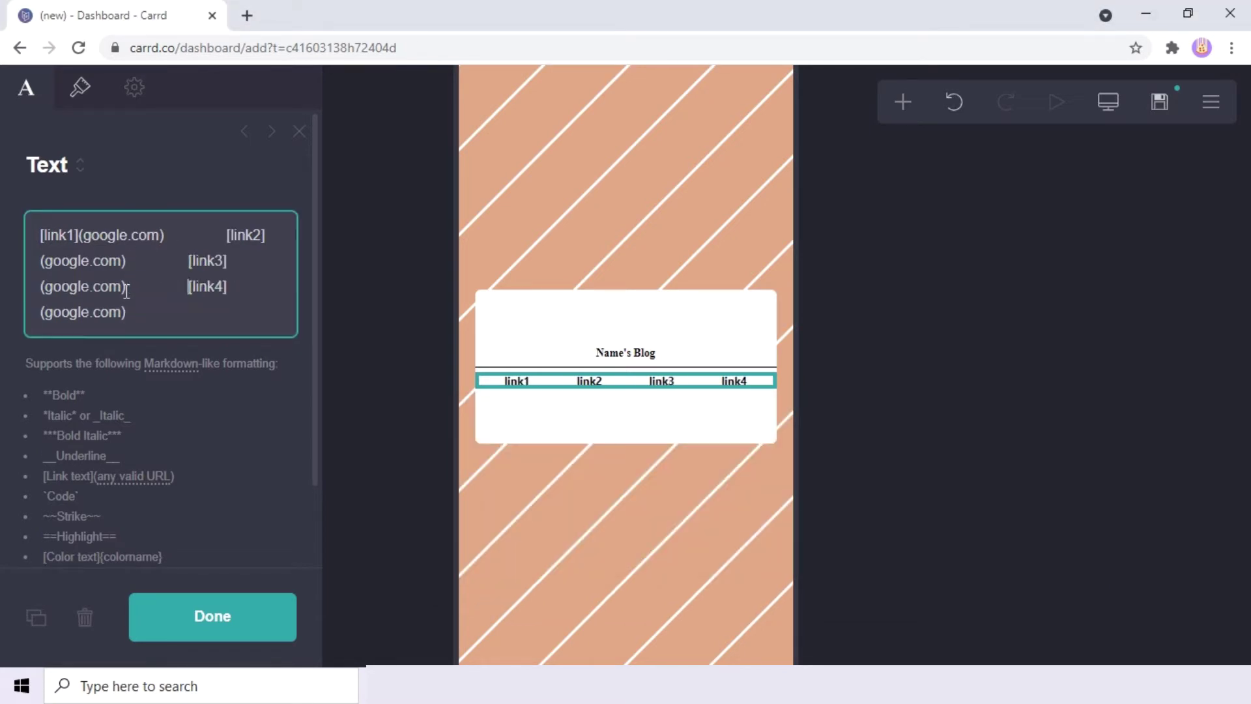
Set the size of the links text element to 0.75.
left_click(80, 87)
scroll(233, 409, "down", 3)
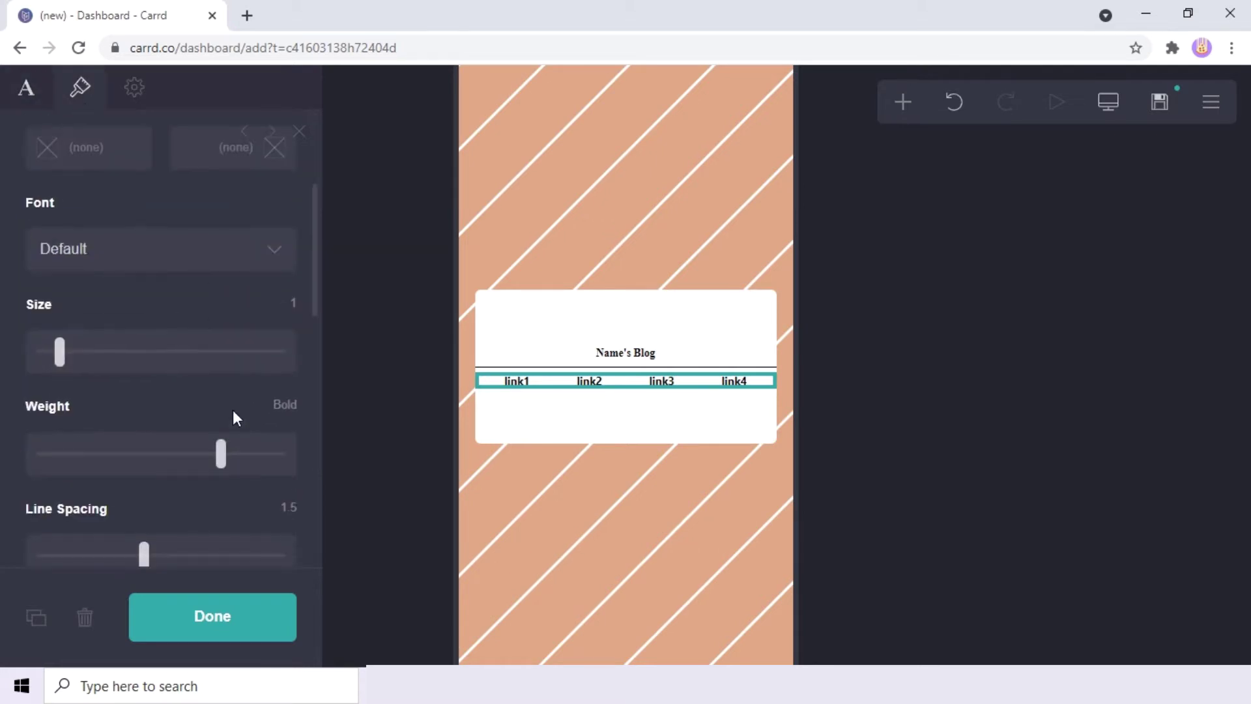
left_click(296, 314)
type("0.75")
key("Return")
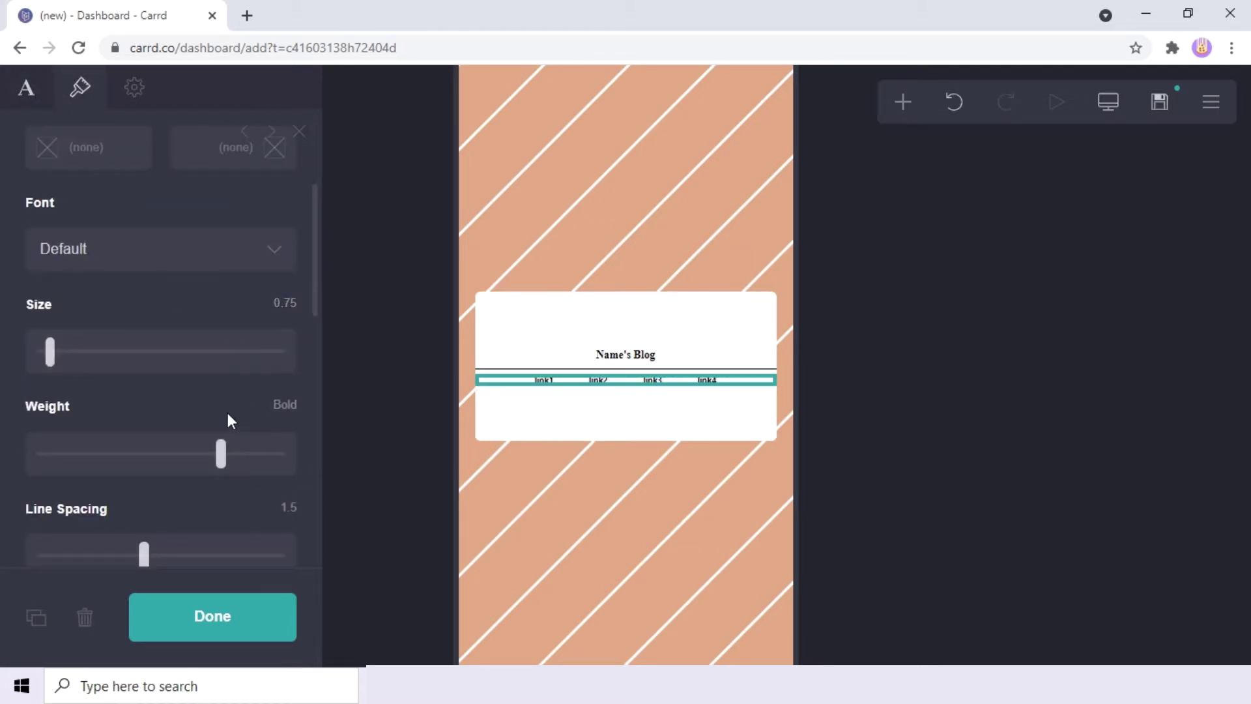
scroll(228, 417, "down", 5)
Add a second divider directly below the row of links.
left_click(904, 103)
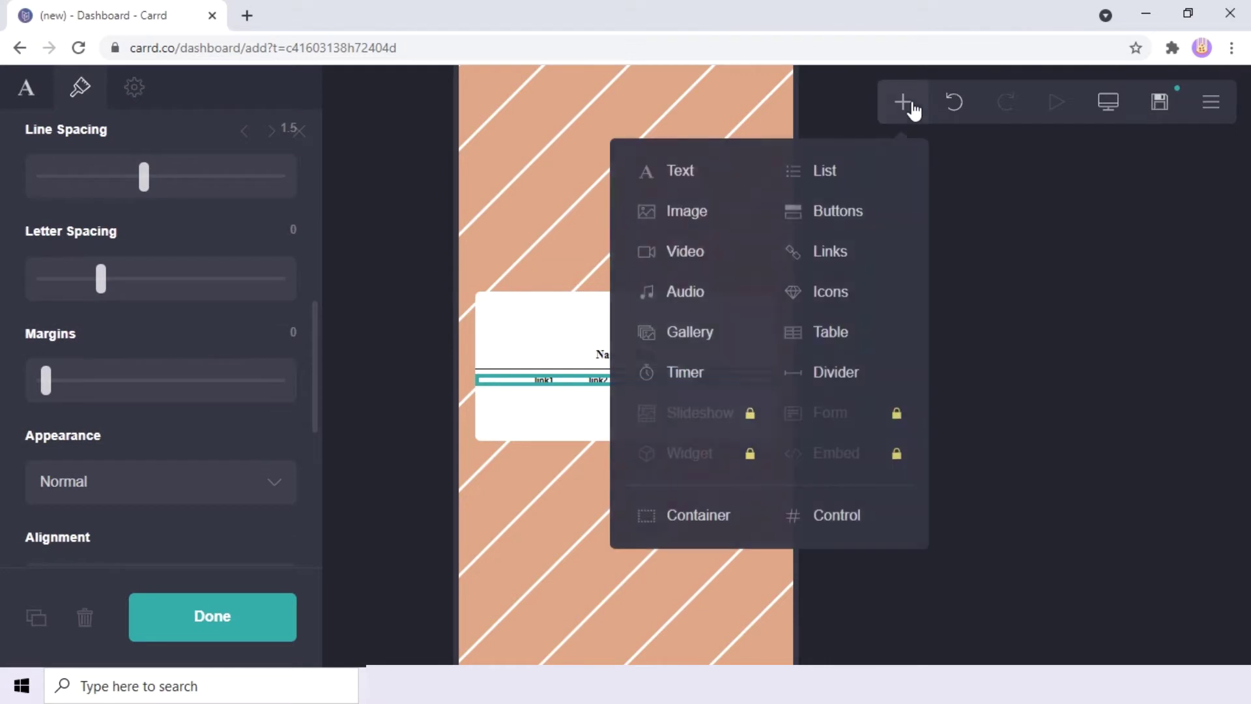
left_click(830, 392)
scroll(65, 473, "down", 8)
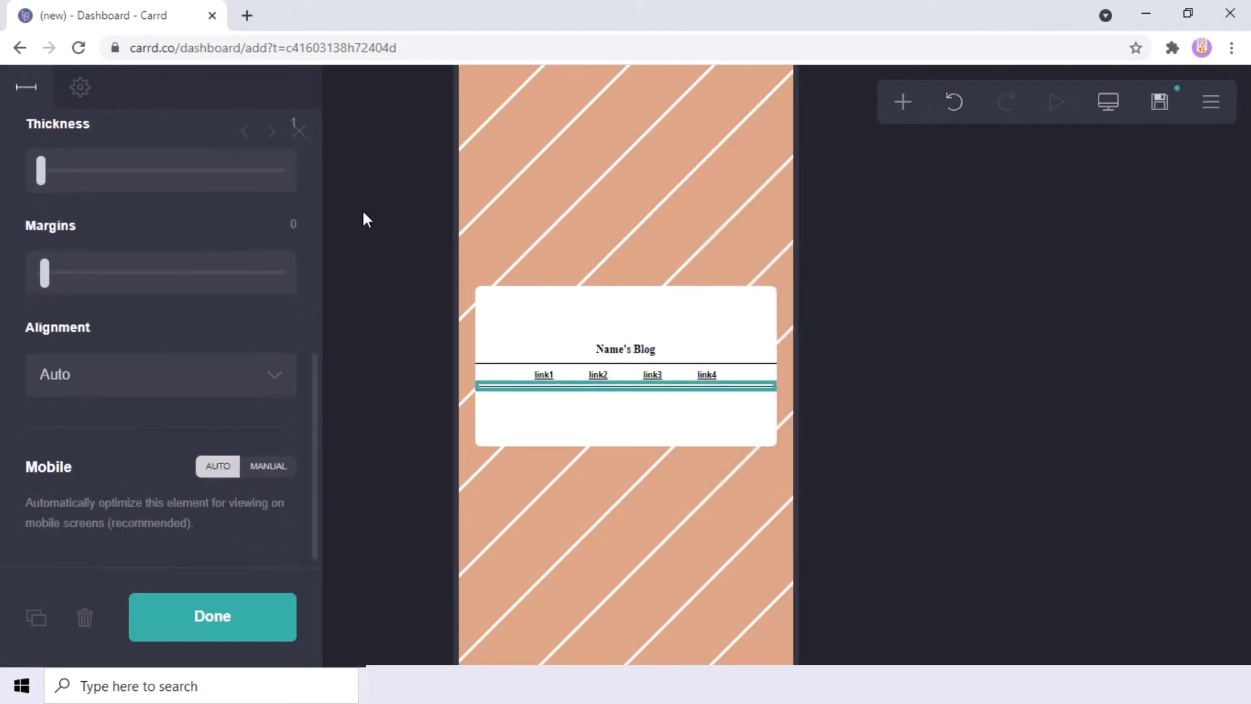
Set the vertical padding of the container holding the title and links to 0.375.
left_click(506, 337)
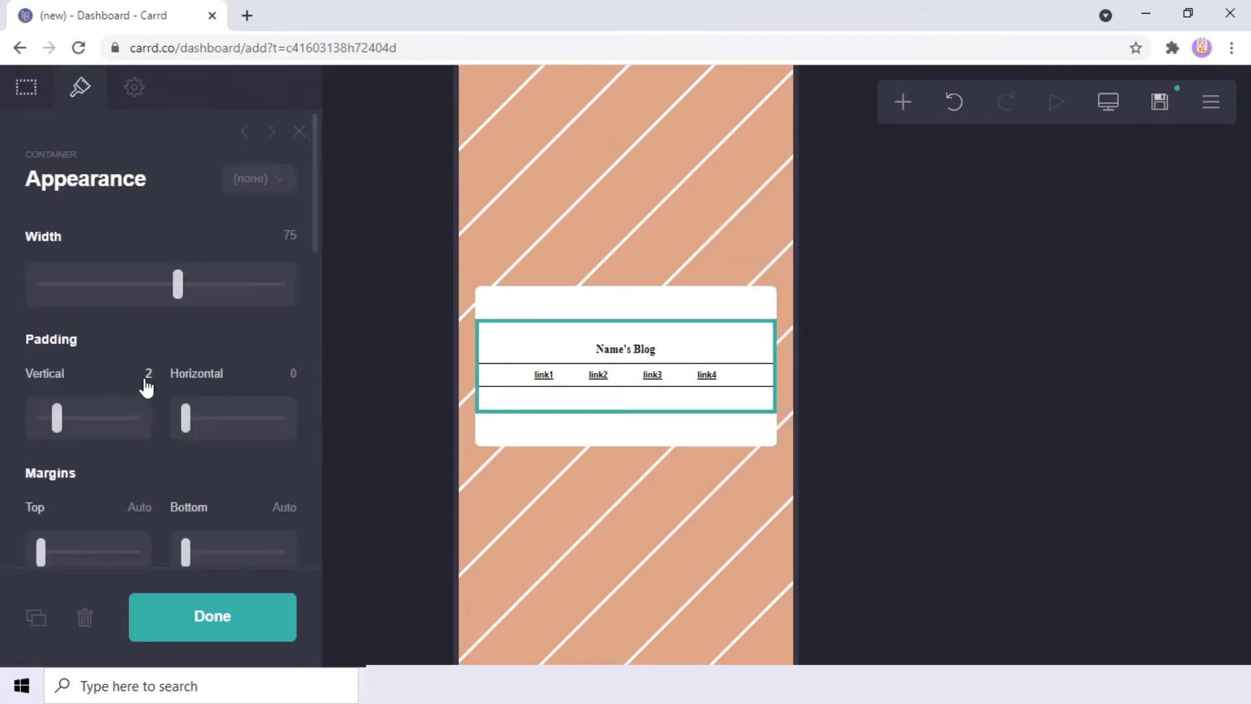
left_click(140, 373)
type("0.375")
key("Return")
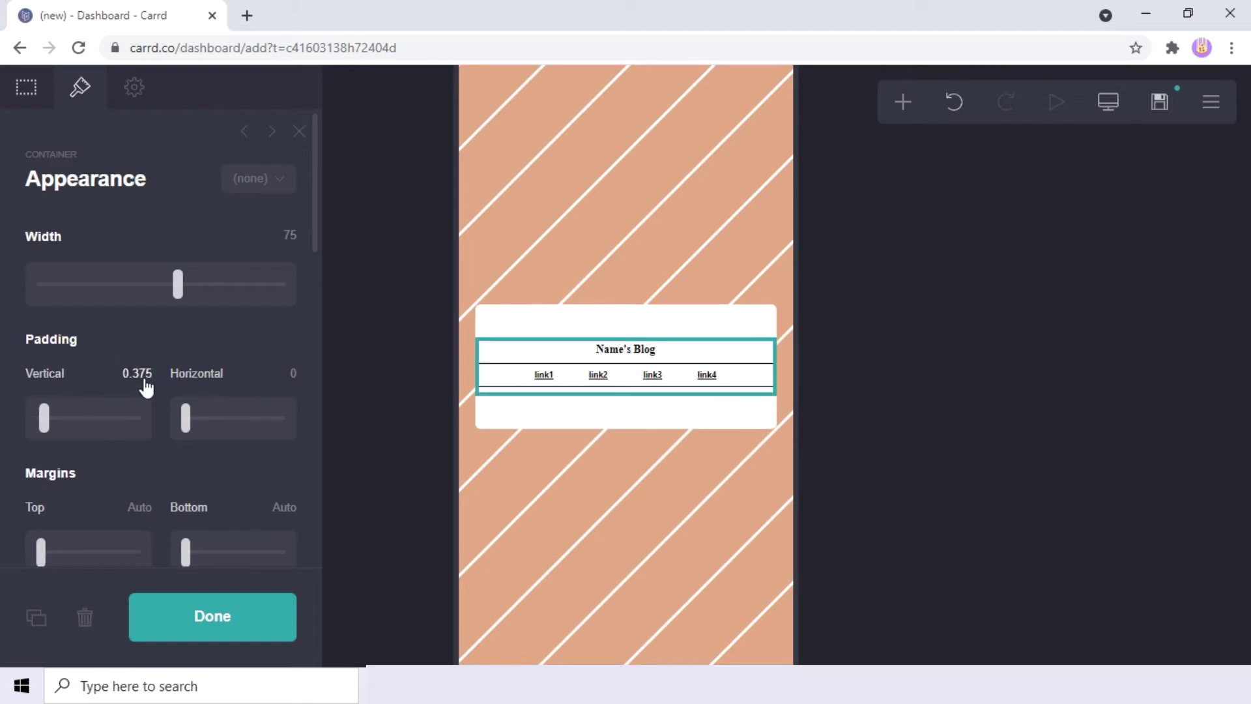
Set the contents spacing of the white page box to 0.
left_click(544, 409)
scroll(53, 469, "down", 10)
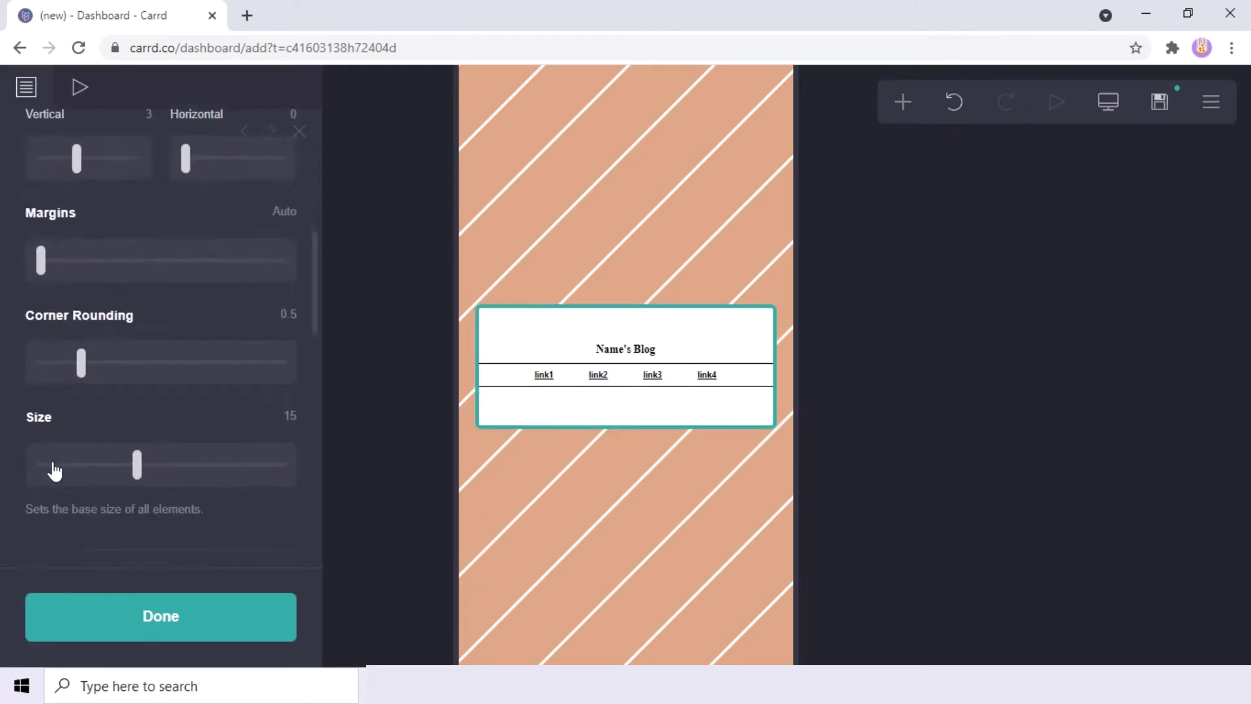
left_click_drag(69, 264, 7, 267)
scroll(219, 298, "up", 1)
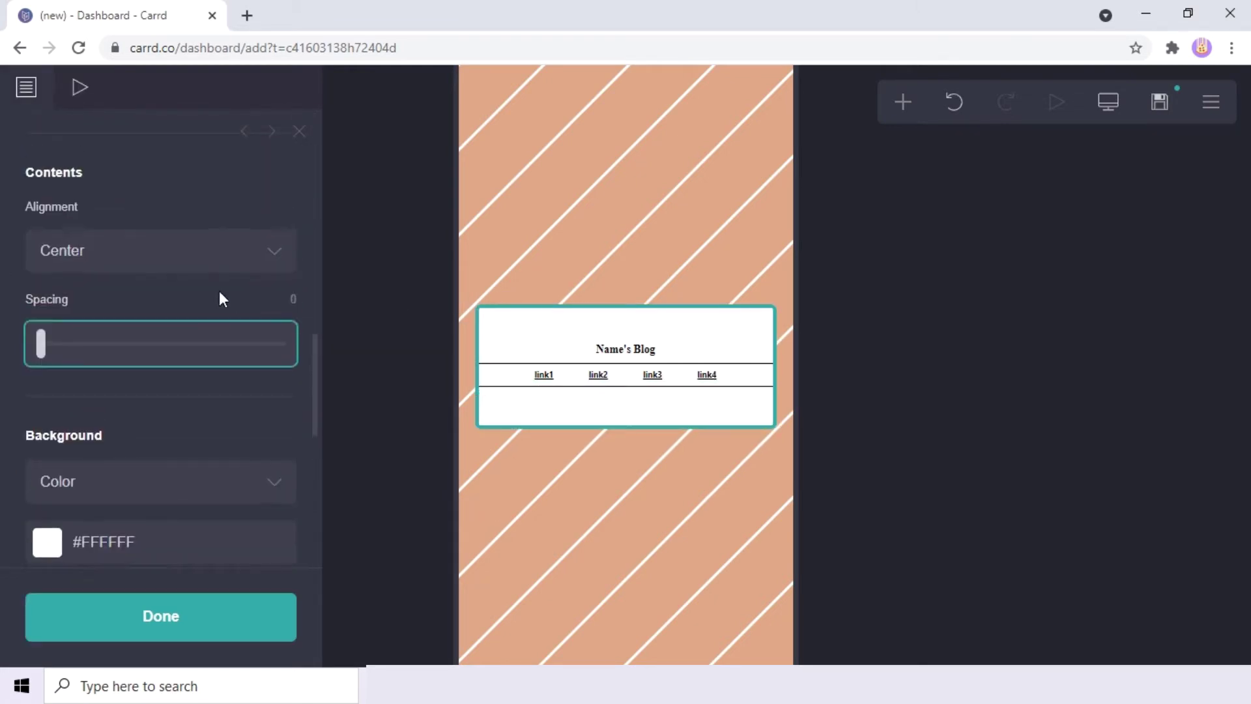
Add a container below the links section, change its type to Columns and give it three columns.
left_click(905, 107)
left_click(734, 533)
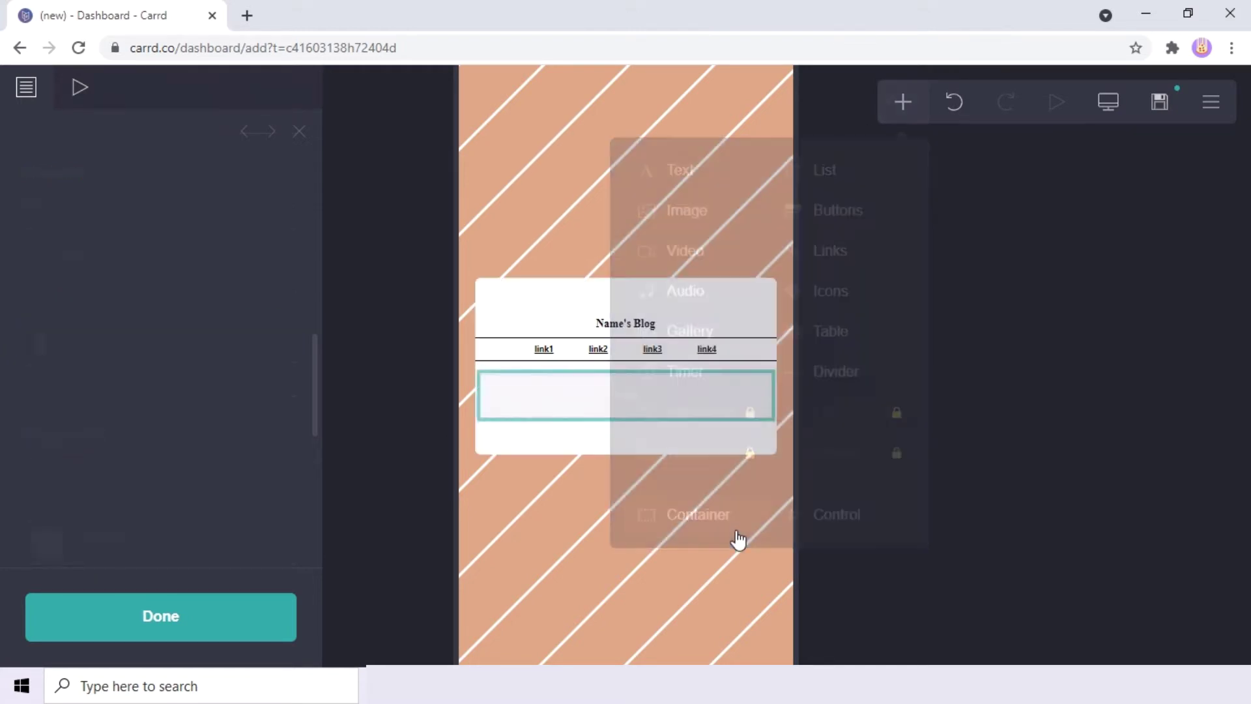
left_click(26, 88)
left_click(103, 280)
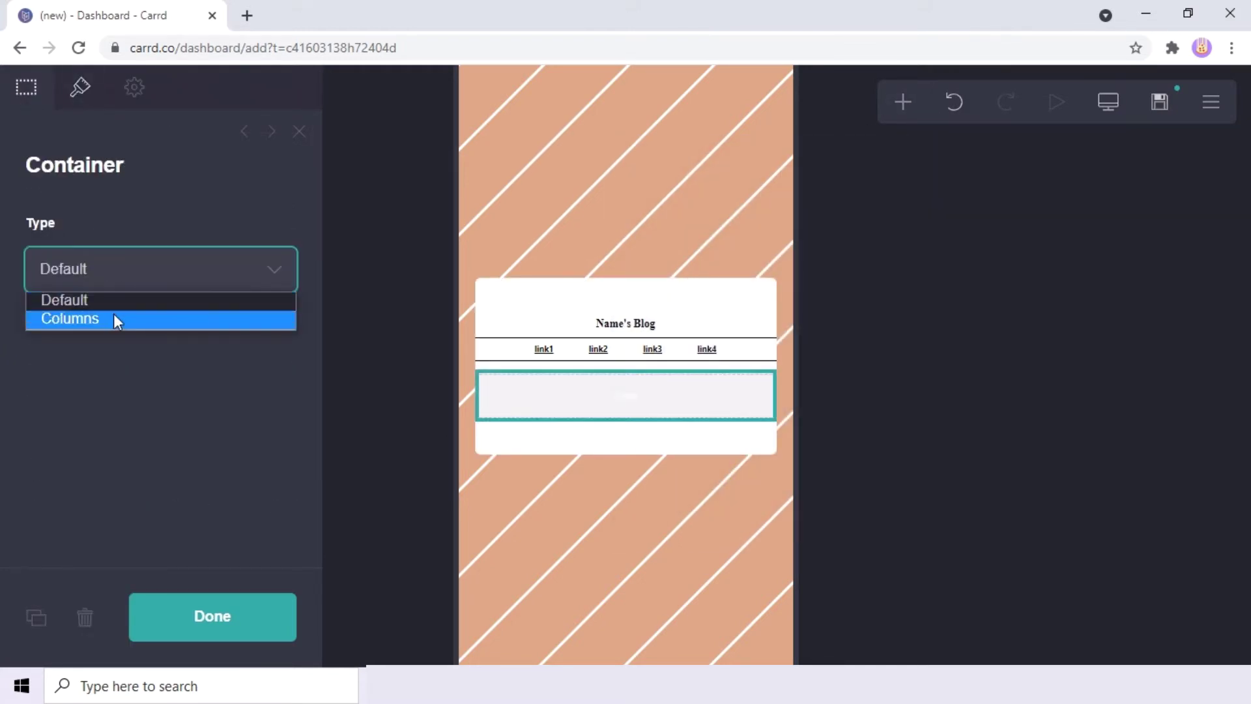
left_click(114, 316)
scroll(3, 375, "down", 3)
left_click(91, 492)
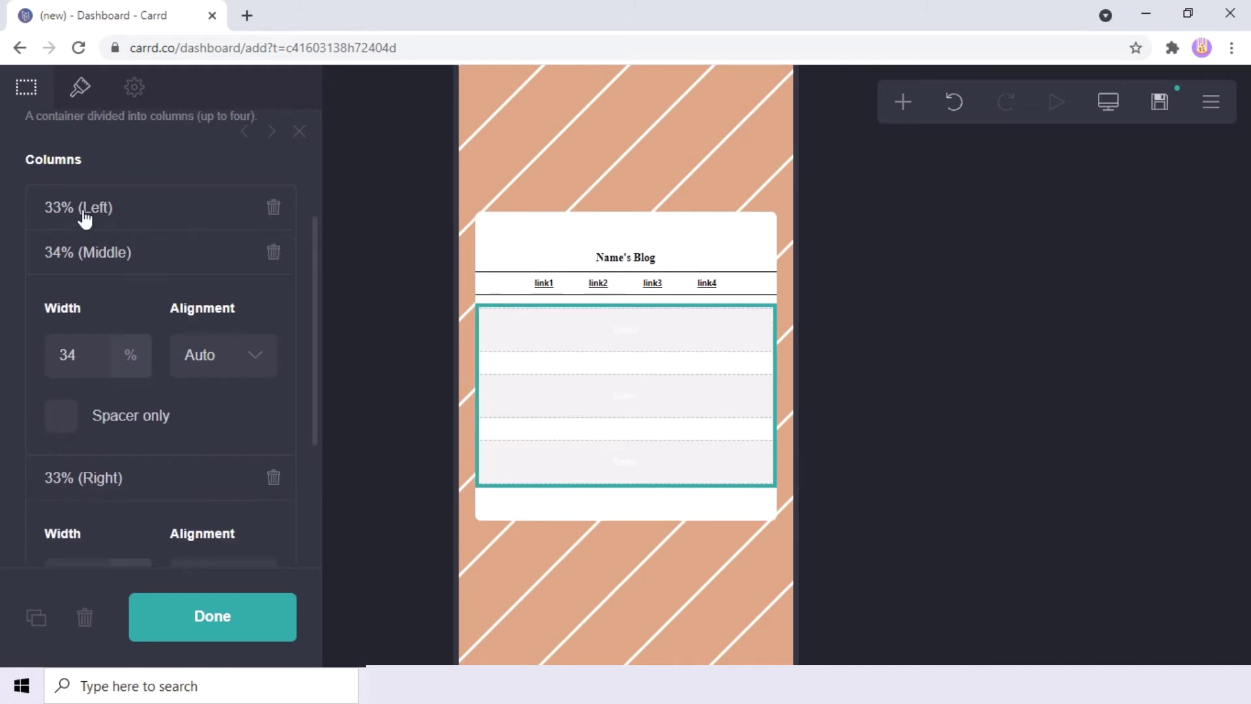
Set the new container's column widths to 34% for the left column and 28% for the middle column.
left_click(84, 209)
left_click(84, 210)
left_click(85, 349)
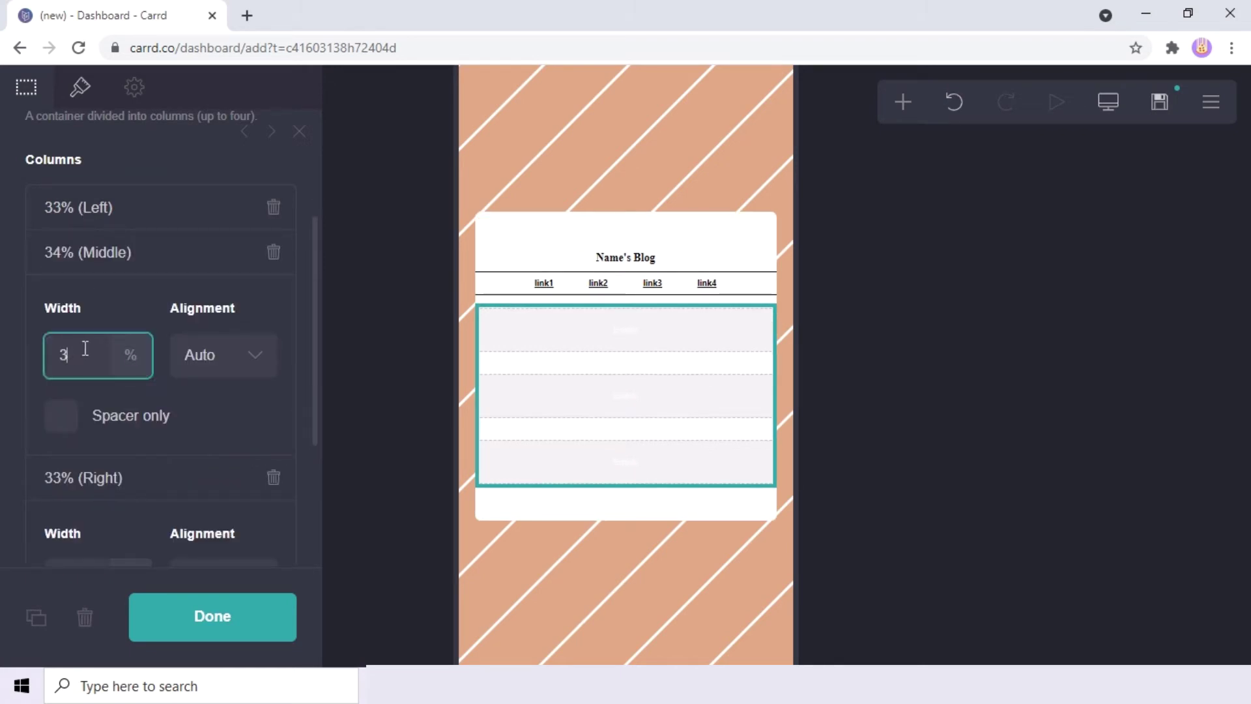
type("28")
scroll(106, 257, "down", 2)
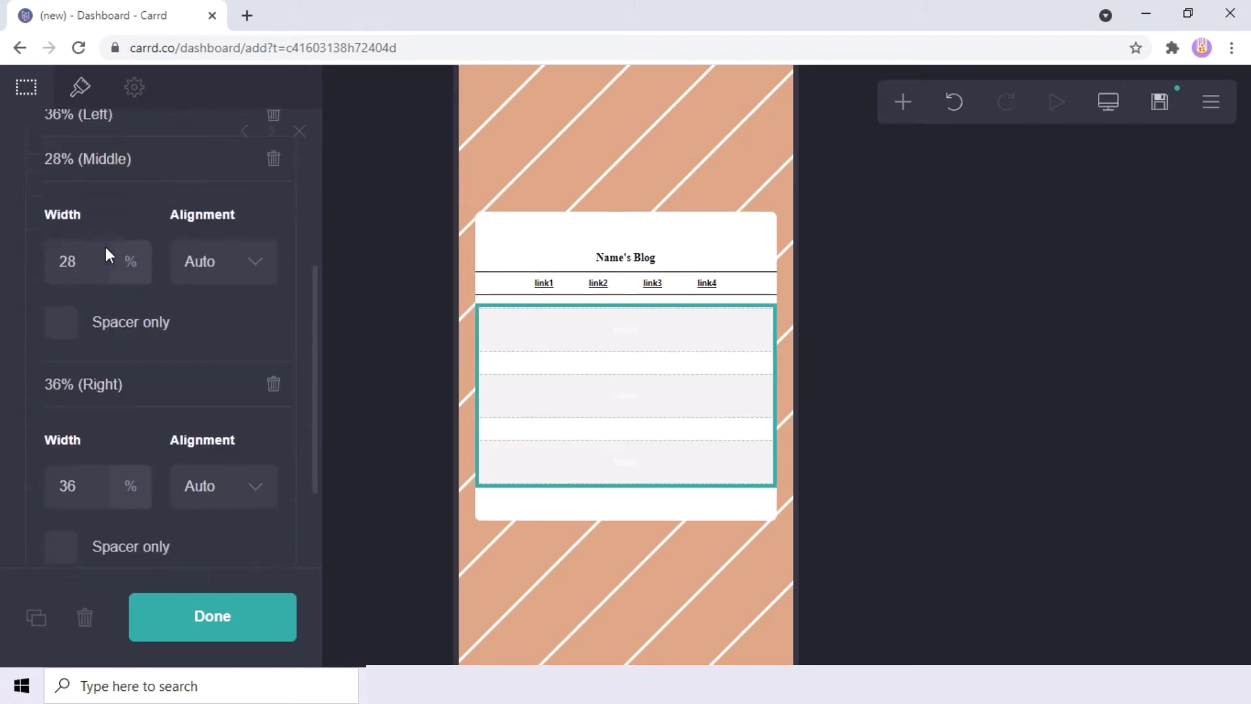
scroll(106, 229, "up", 2)
left_click(107, 221)
left_click(81, 318)
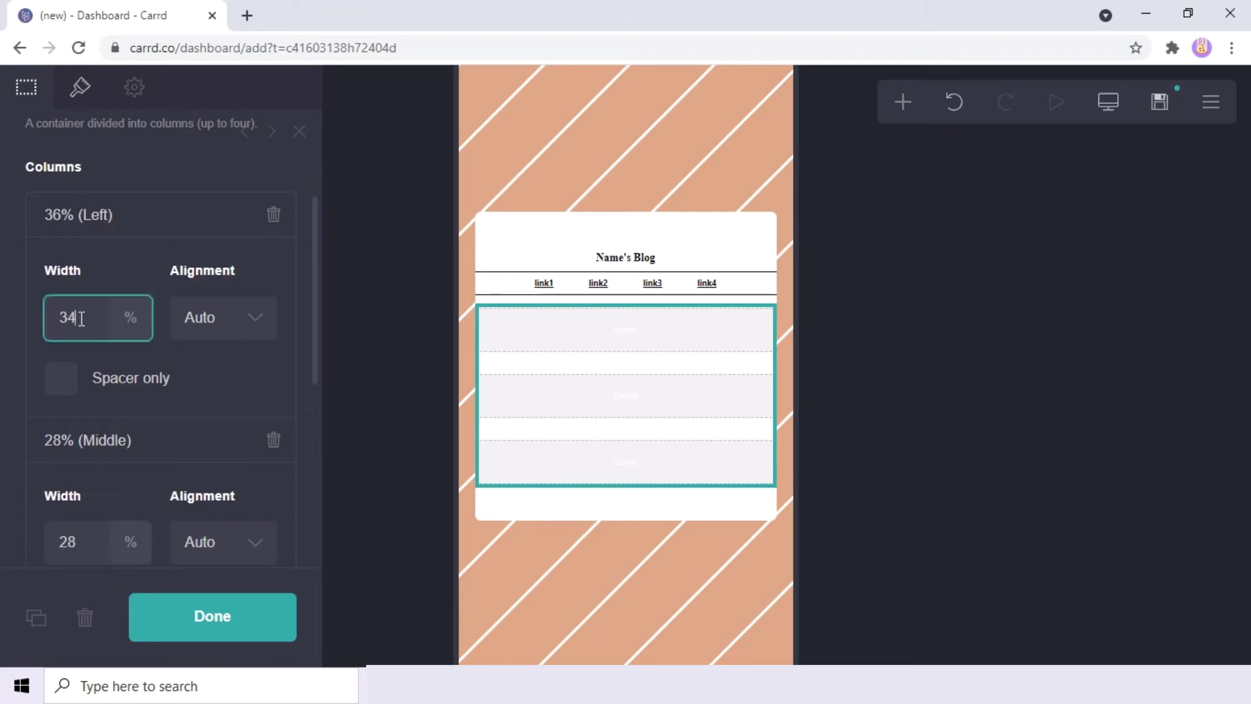
key("Return")
left_click(84, 548)
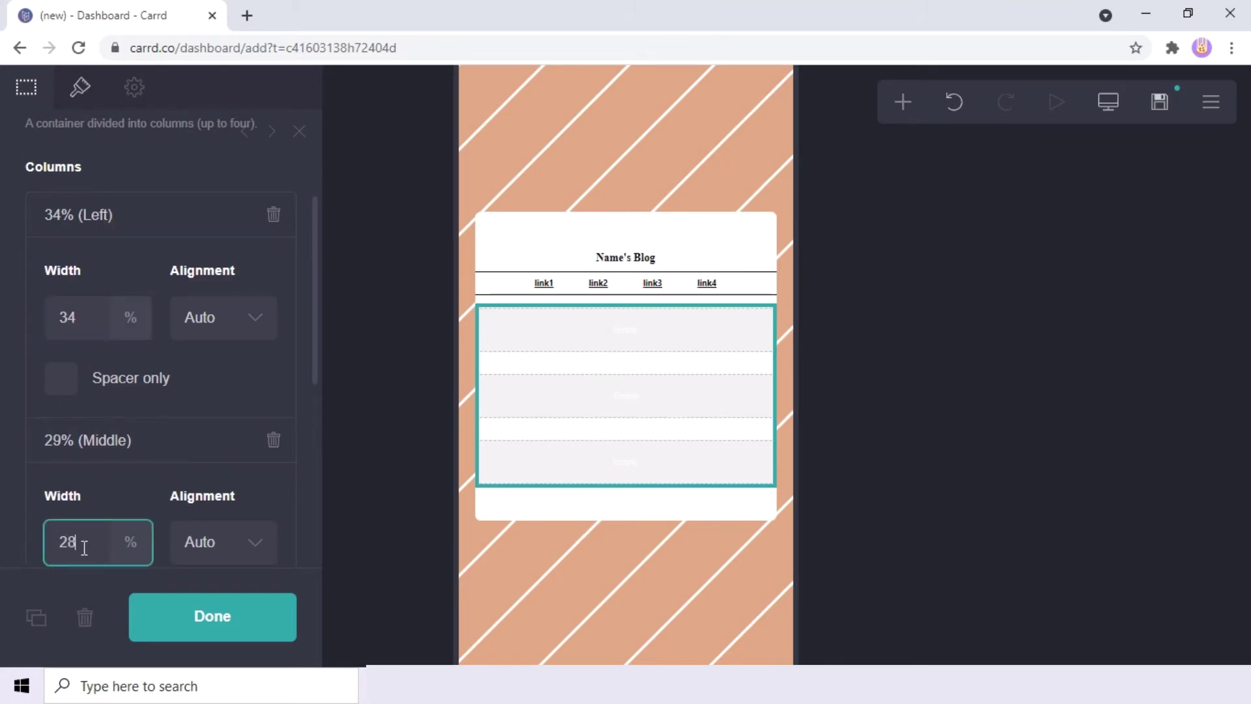
key("Return")
scroll(123, 478, "down", 2)
scroll(123, 475, "up", 3)
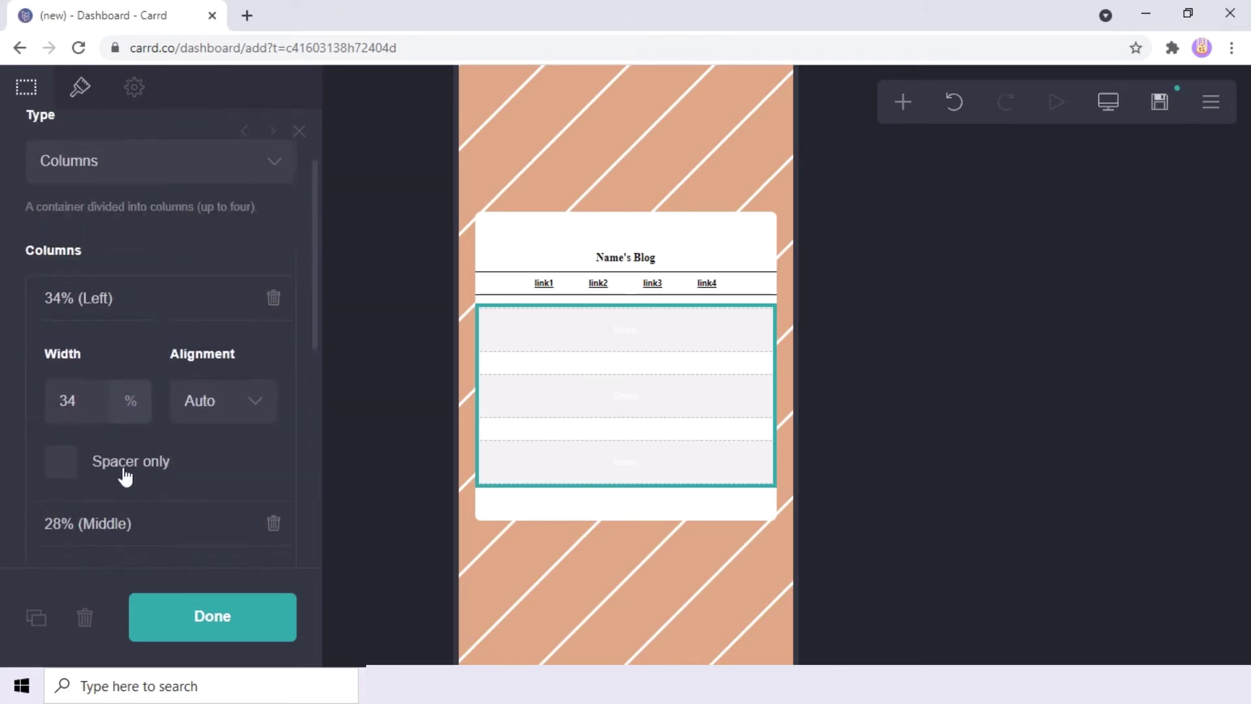
Override the columns container's mobile layout so its three columns sit side by side.
left_click(80, 87)
scroll(198, 454, "down", 8)
left_click(248, 464)
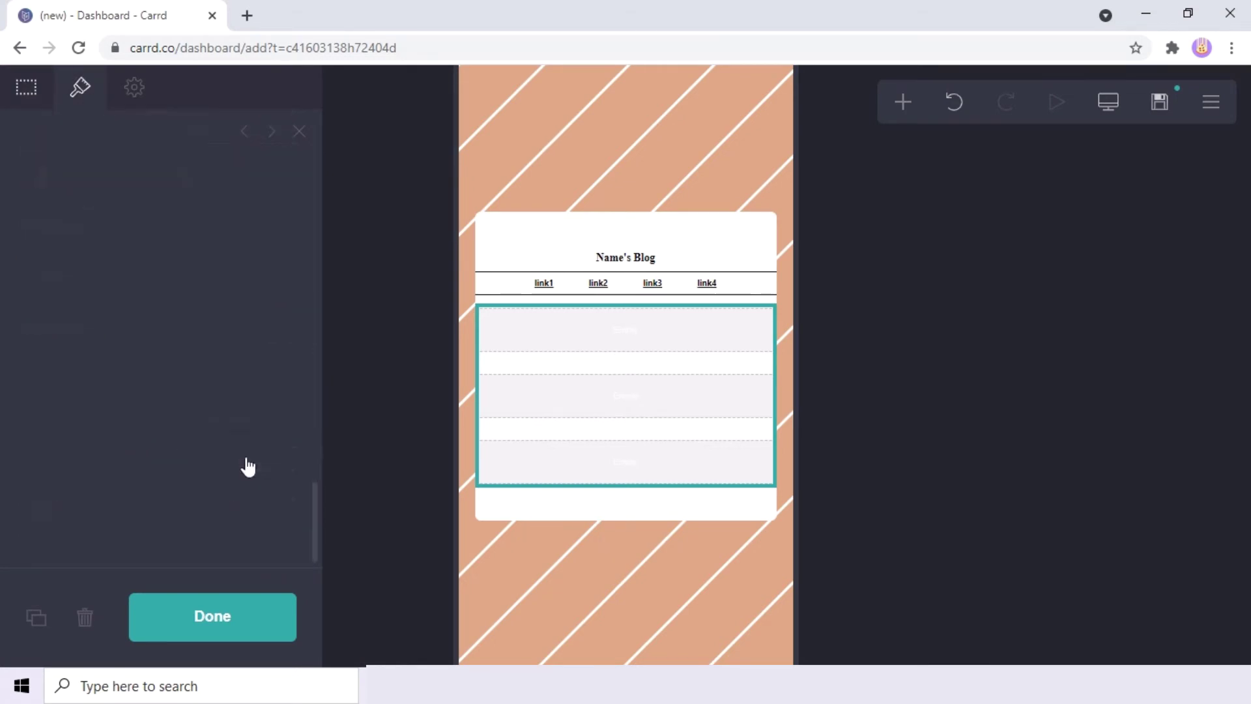
left_click(235, 461)
left_click(193, 481)
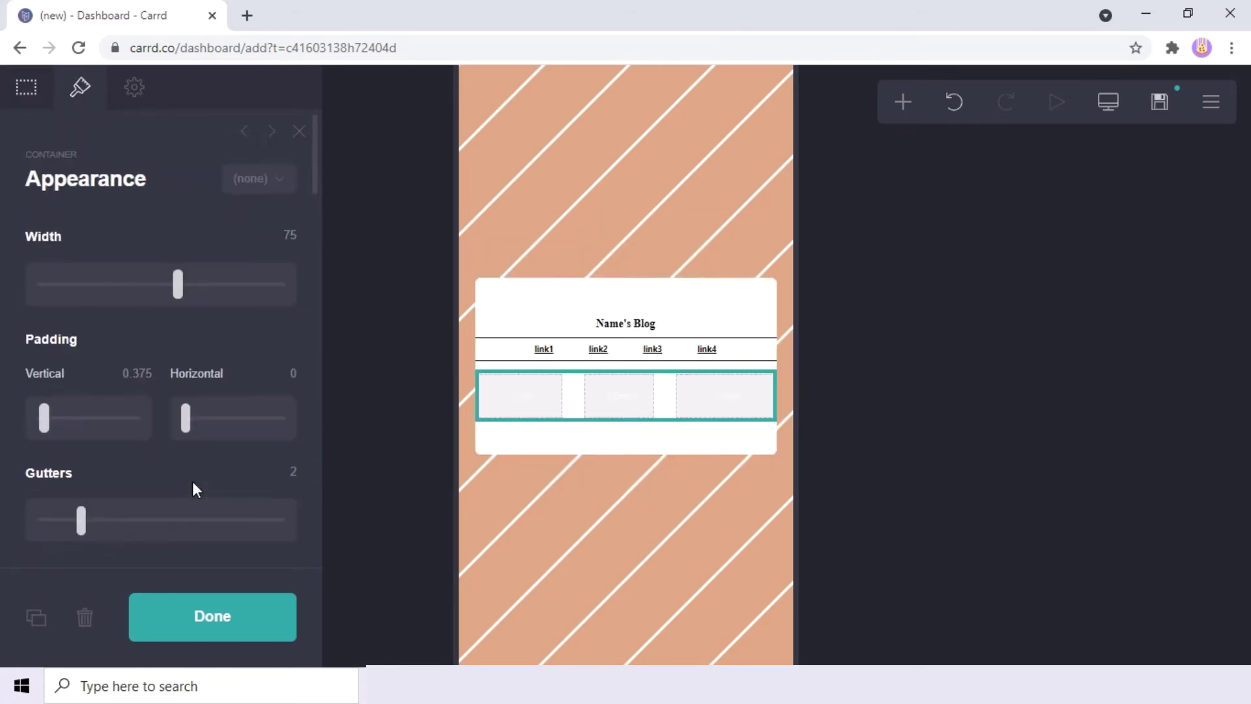
Set the columns container's gutters to 0.5 and its horizontal padding to 0.625.
left_click(295, 440)
type("0.5")
key("Return")
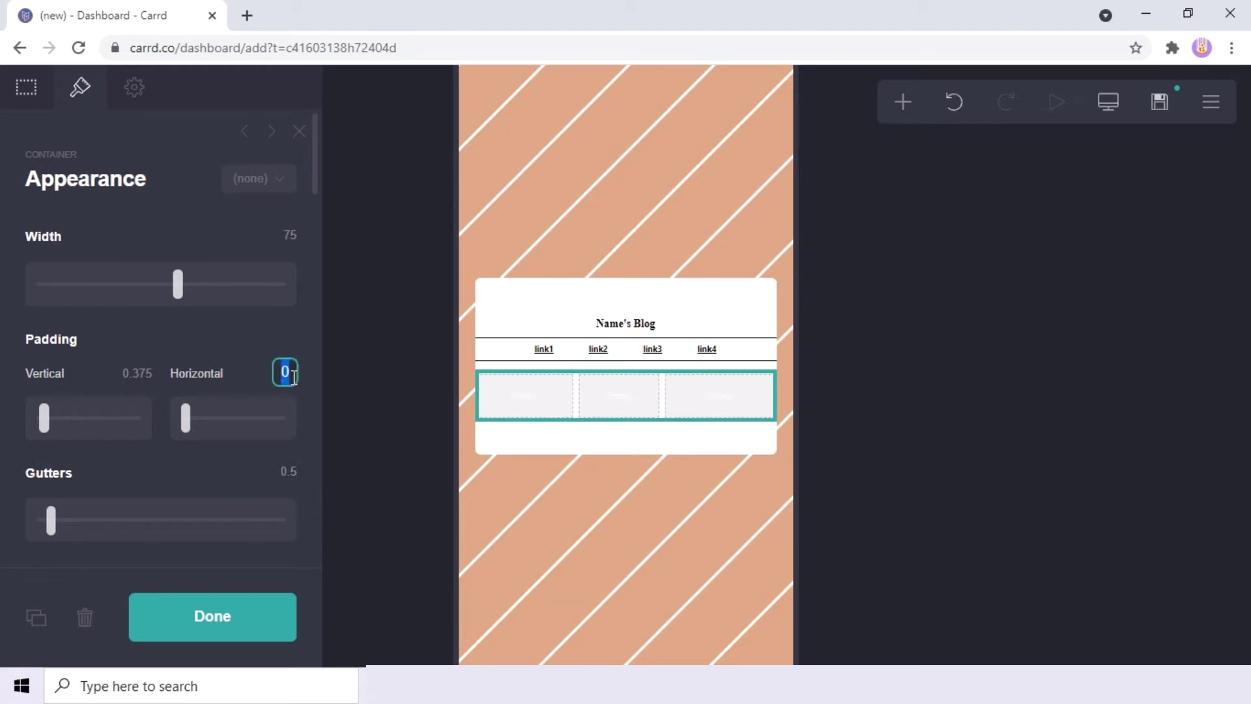
left_click(293, 376)
type("0.625")
key("Return")
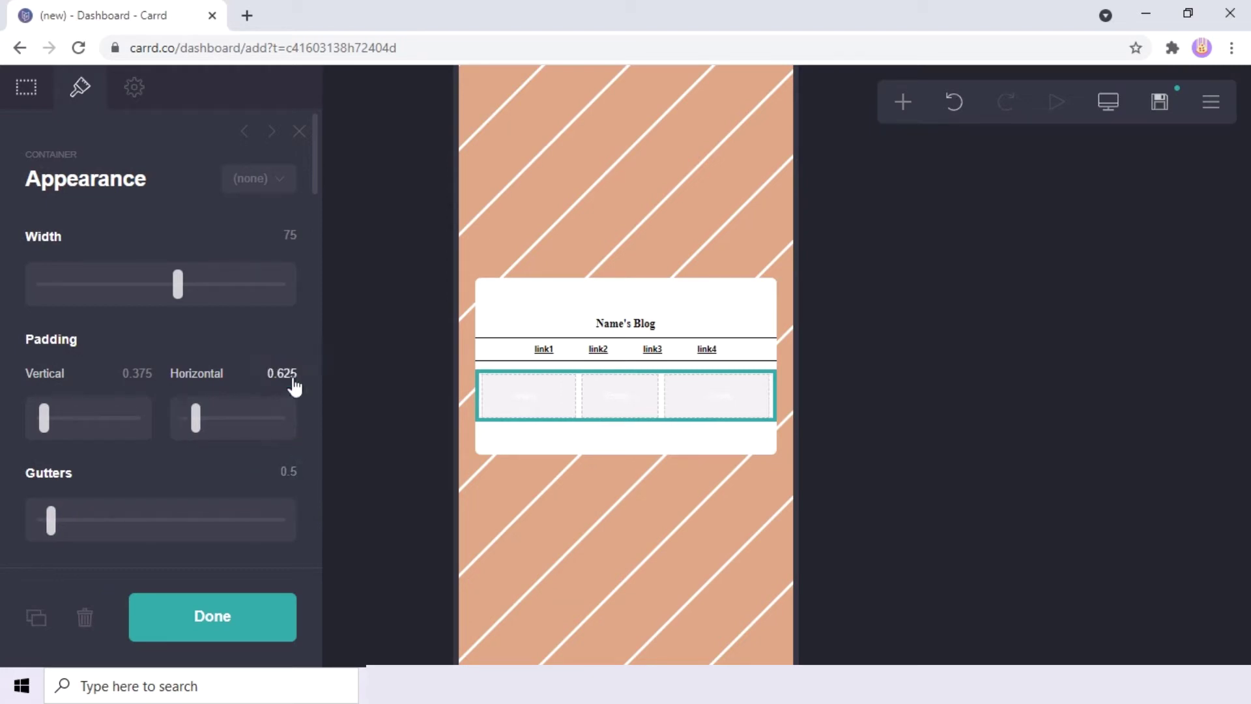
Add an image element to the left column with the floral dress photo, extending the crop to cover the whole picture.
left_click(895, 112)
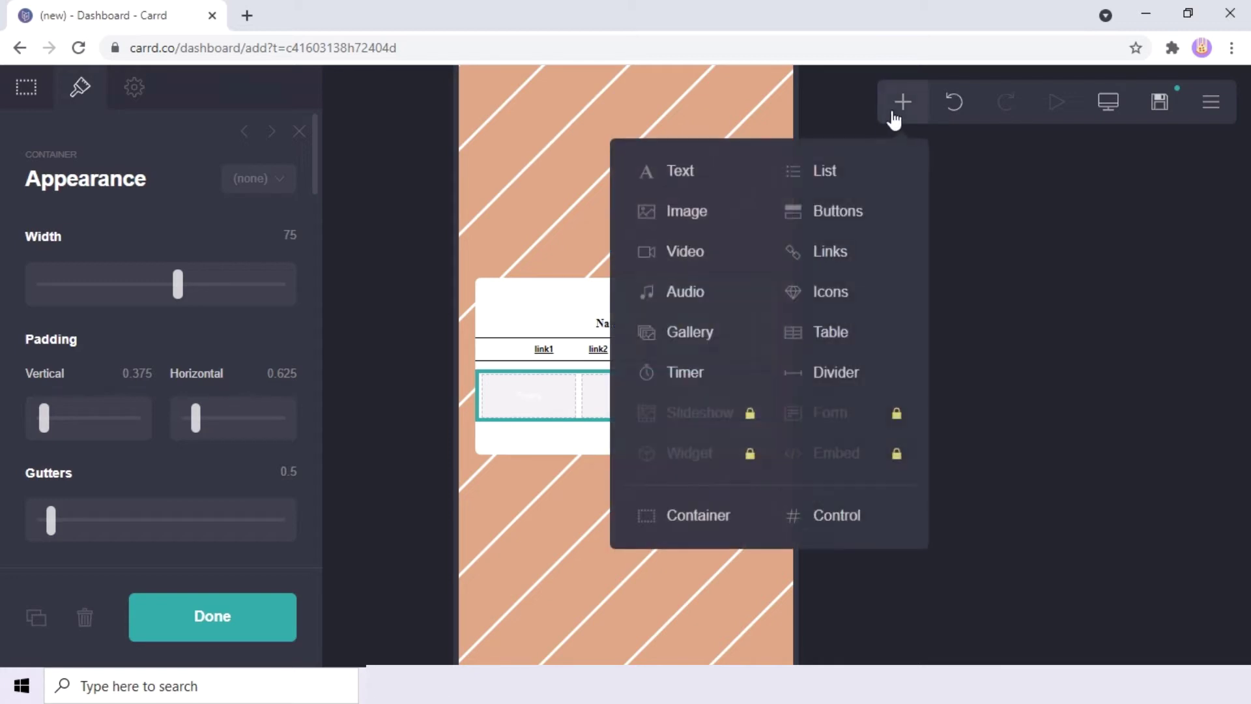
left_click(665, 222)
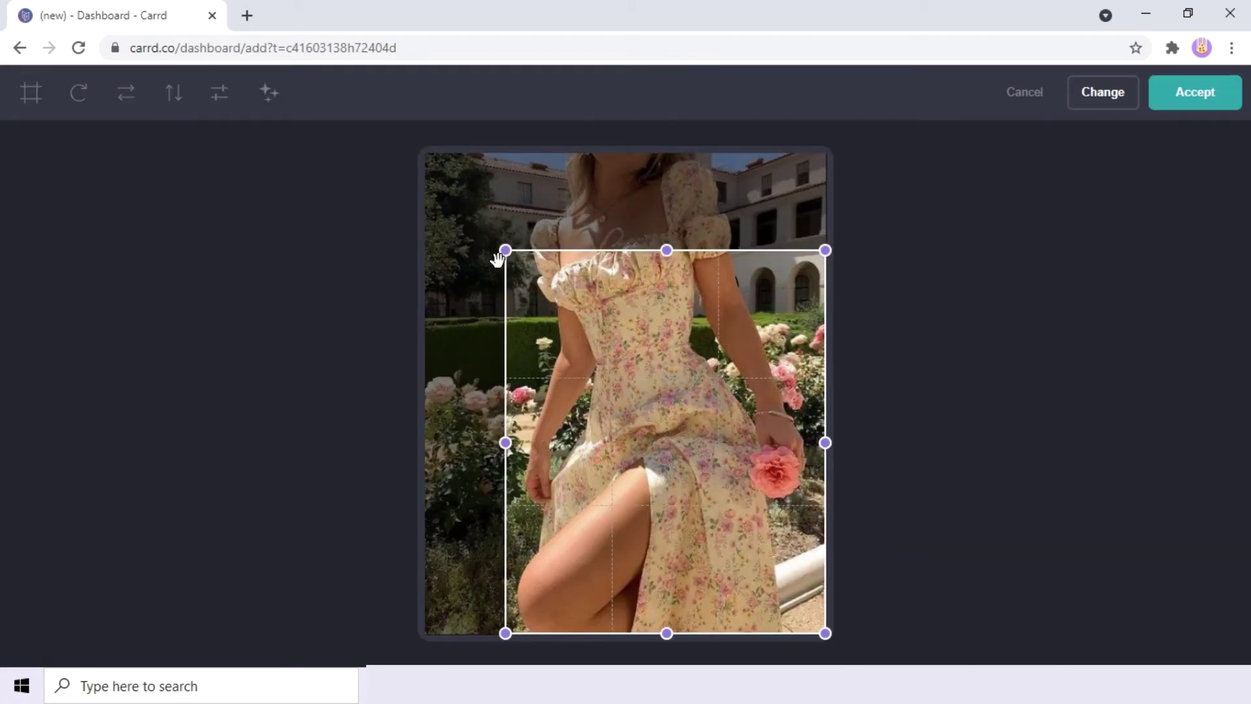
left_click_drag(497, 258, 425, 154)
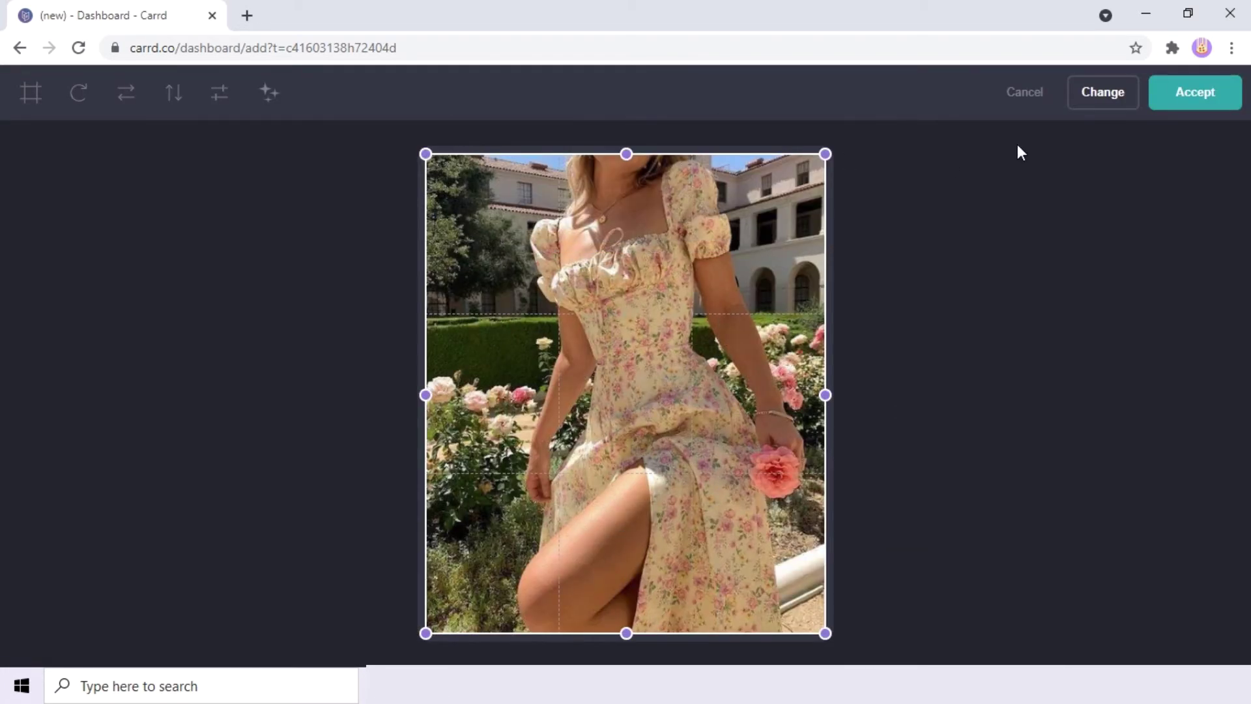
left_click(1204, 92)
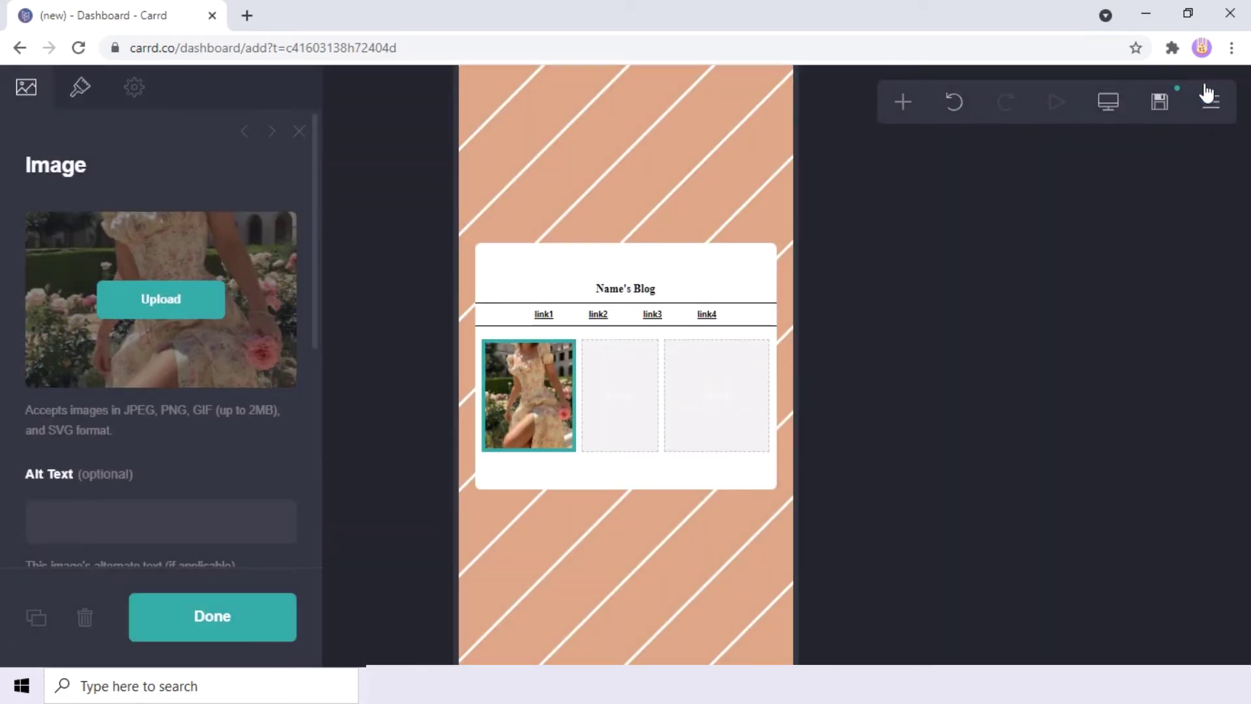
Add a text element and move it into the middle column.
left_click(911, 112)
left_click(712, 159)
left_click_drag(534, 329, 620, 345)
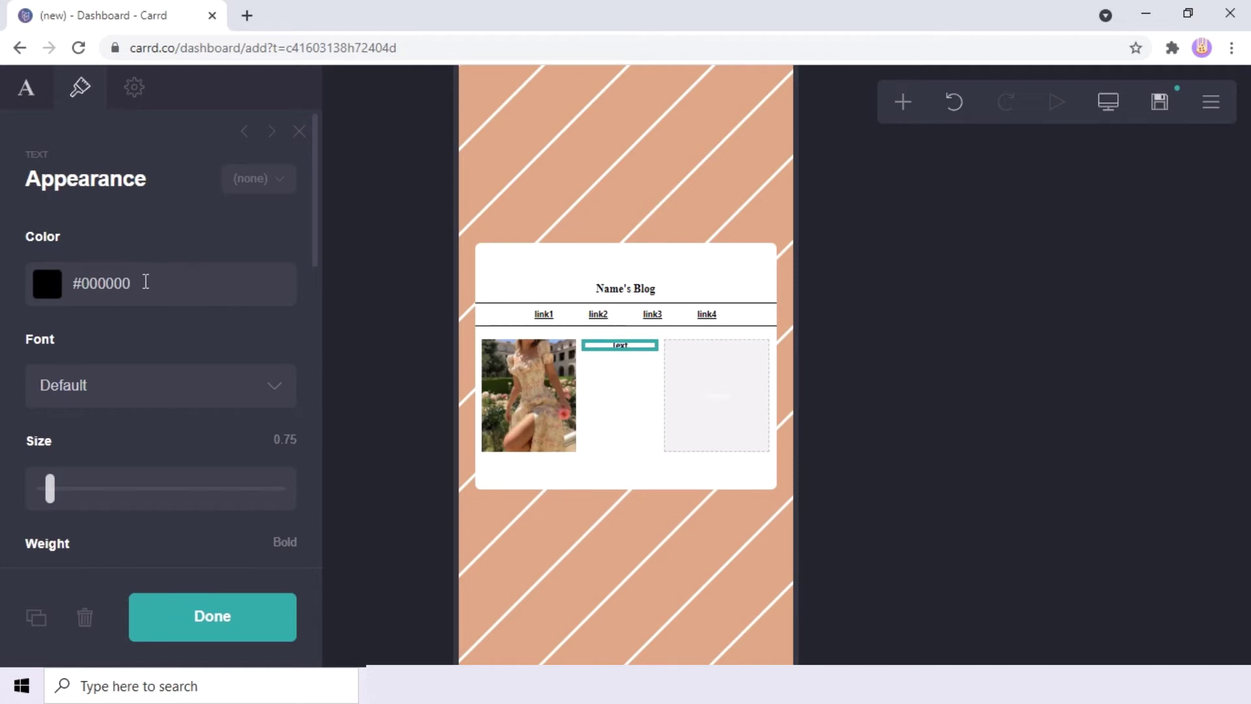
Set the middle column text's font to Rozha One and its size to 1.25.
left_click(164, 385)
scroll(152, 192, "down", 15)
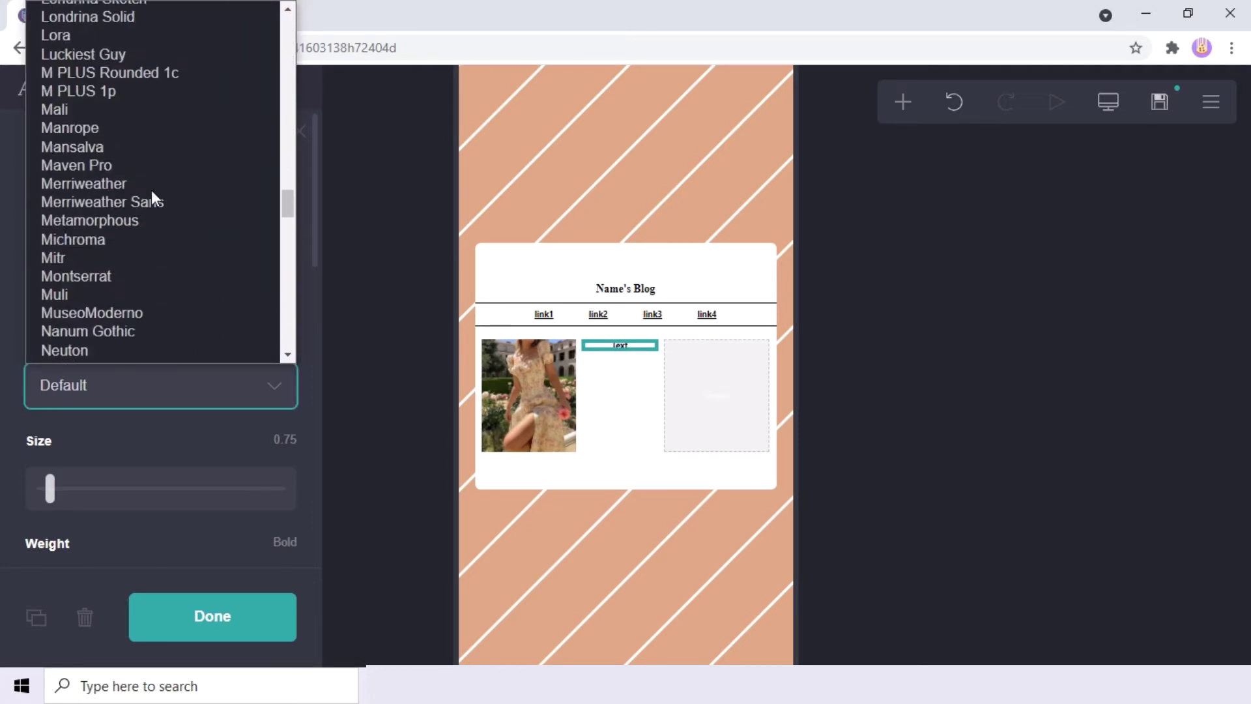
scroll(151, 196, "down", 10)
left_click(130, 215)
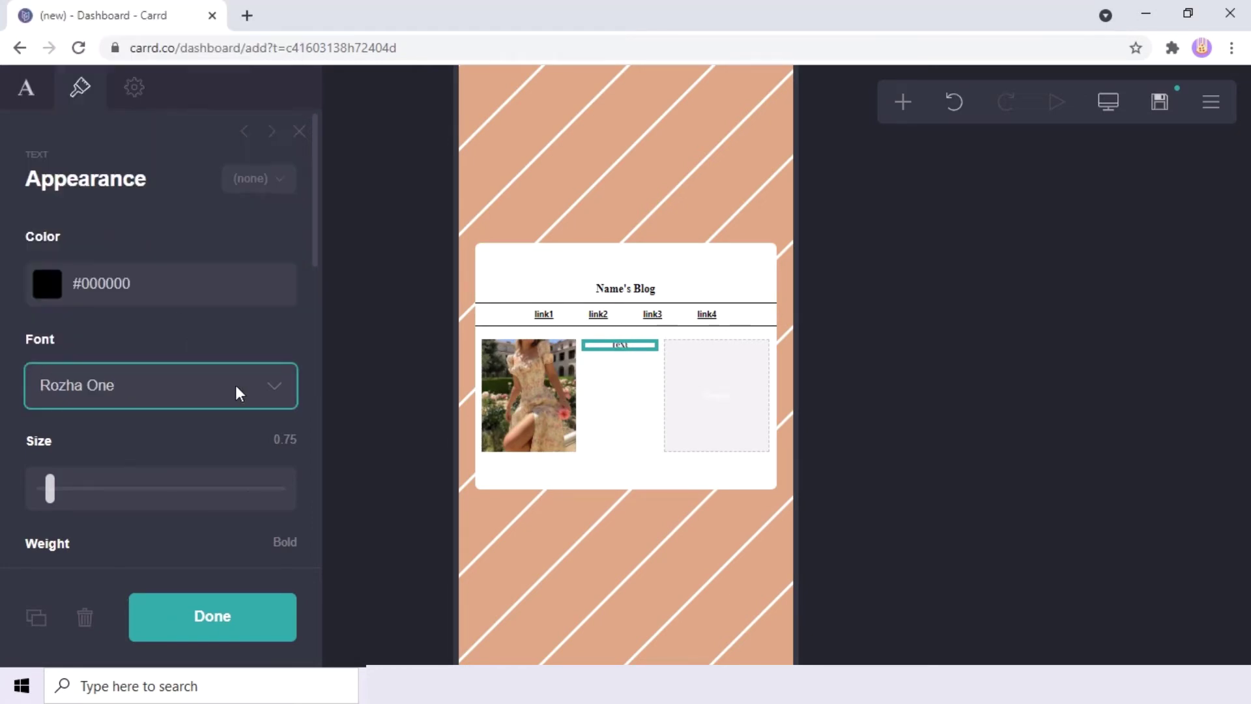
left_click(284, 439)
type("1.25")
key("Return")
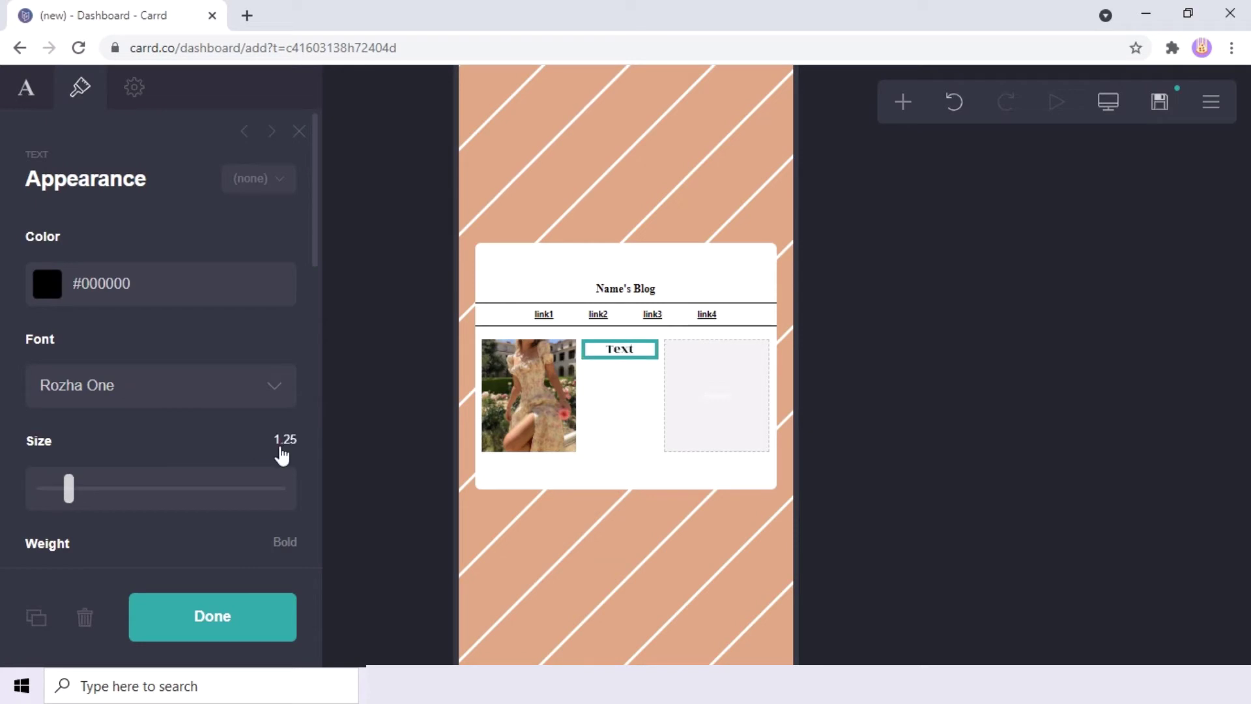
Copy the pink colour code DFA685 from the Notepad notes and apply it to the middle column's text.
scroll(280, 456, "down", 4)
key("alt+Tab")
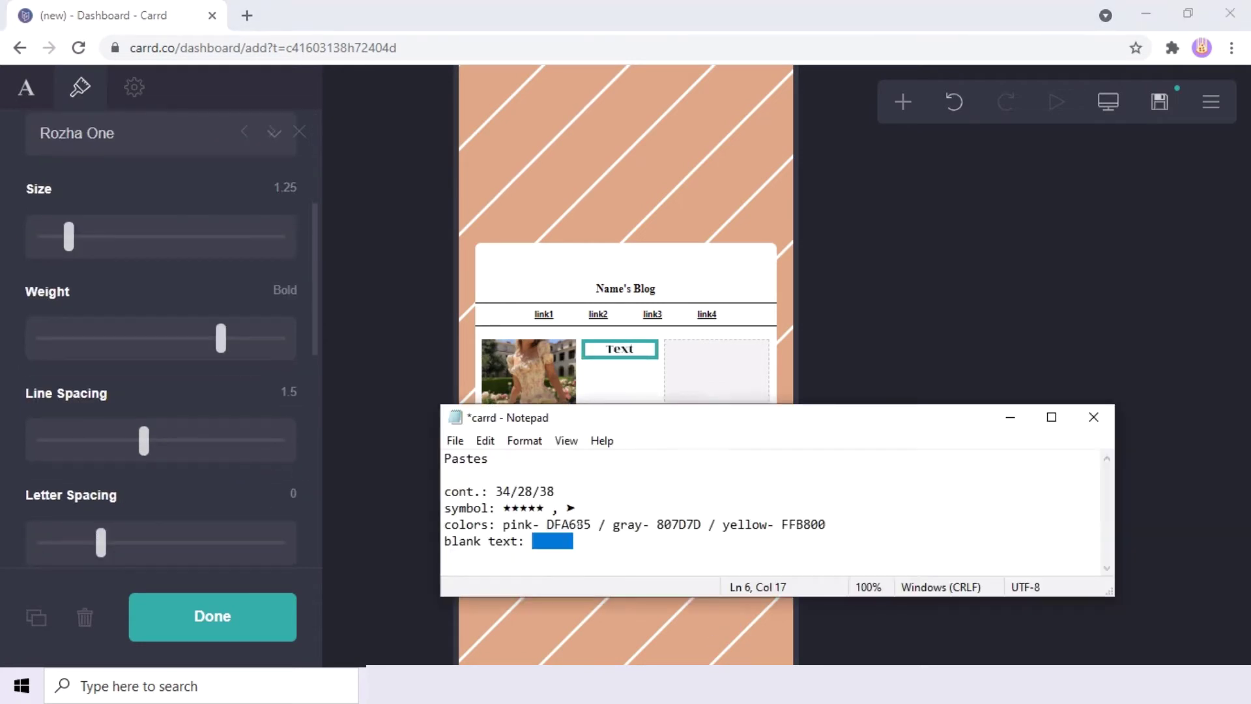
double_click(579, 525)
key("ctrl+c")
scroll(98, 232, "up", 3)
left_click(182, 260)
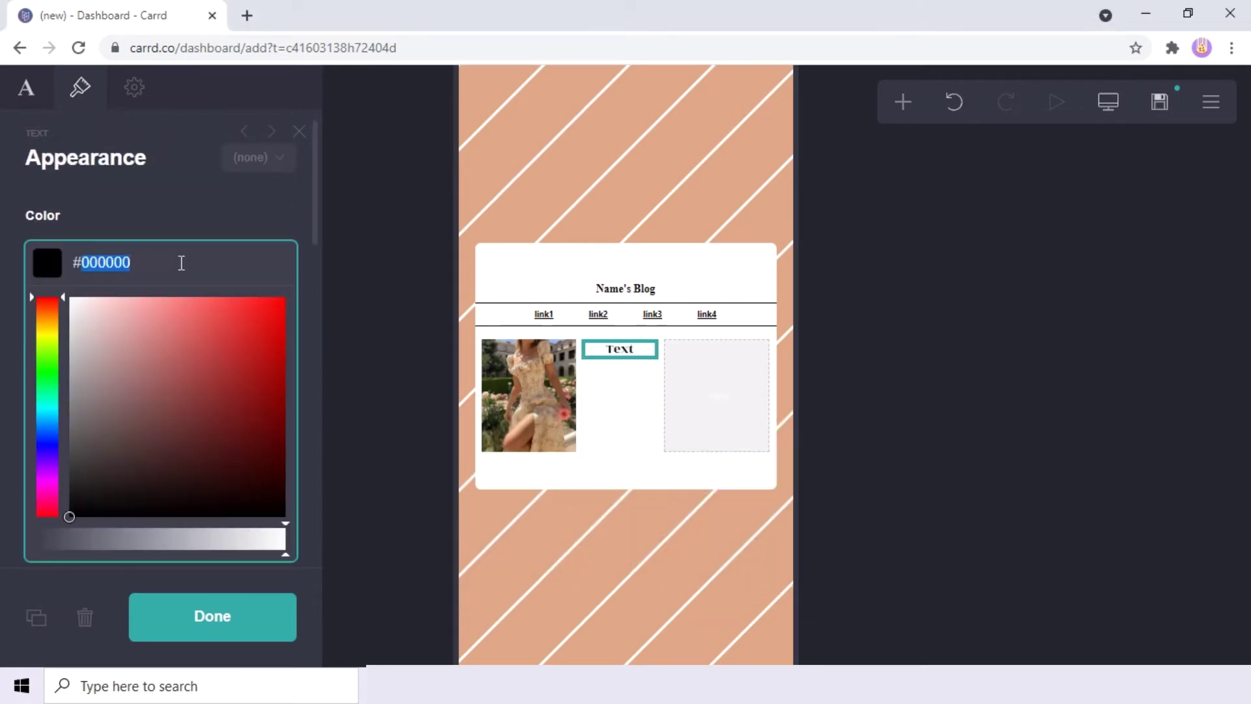
key("ctrl+v")
left_click(2, 377)
Change the middle column's text to "user info".
left_click(31, 97)
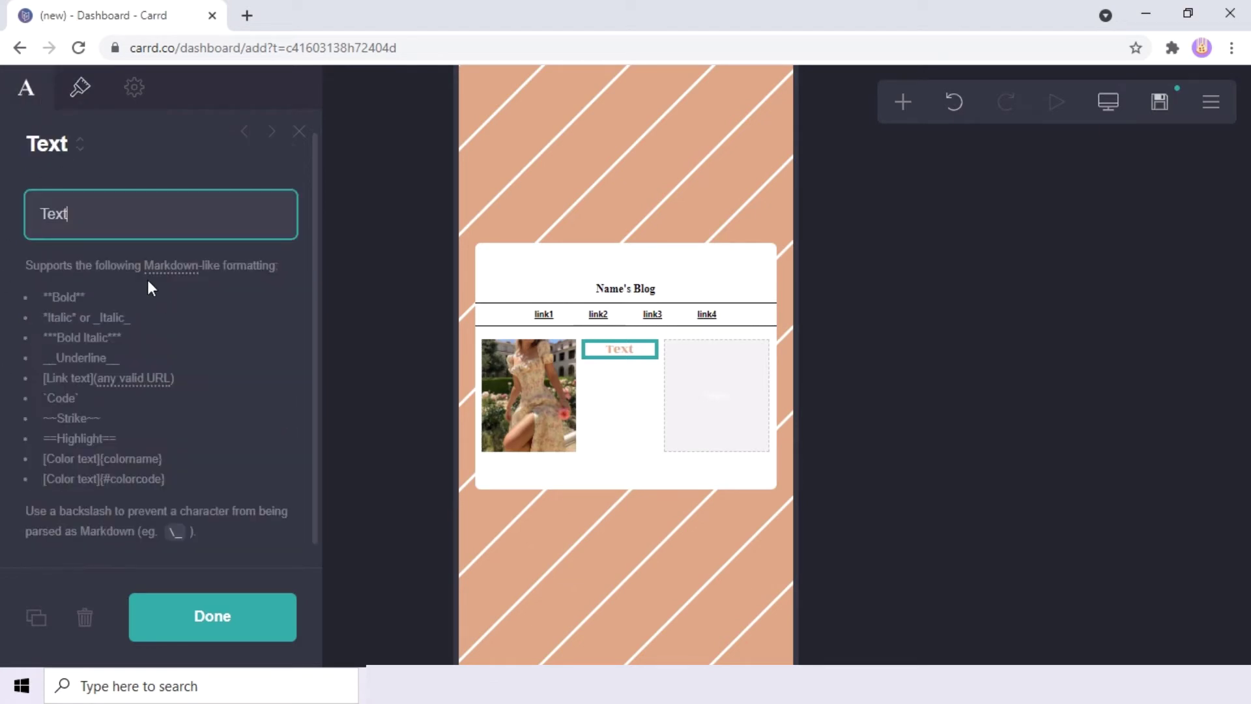
key("ctrl+a")
type("us")
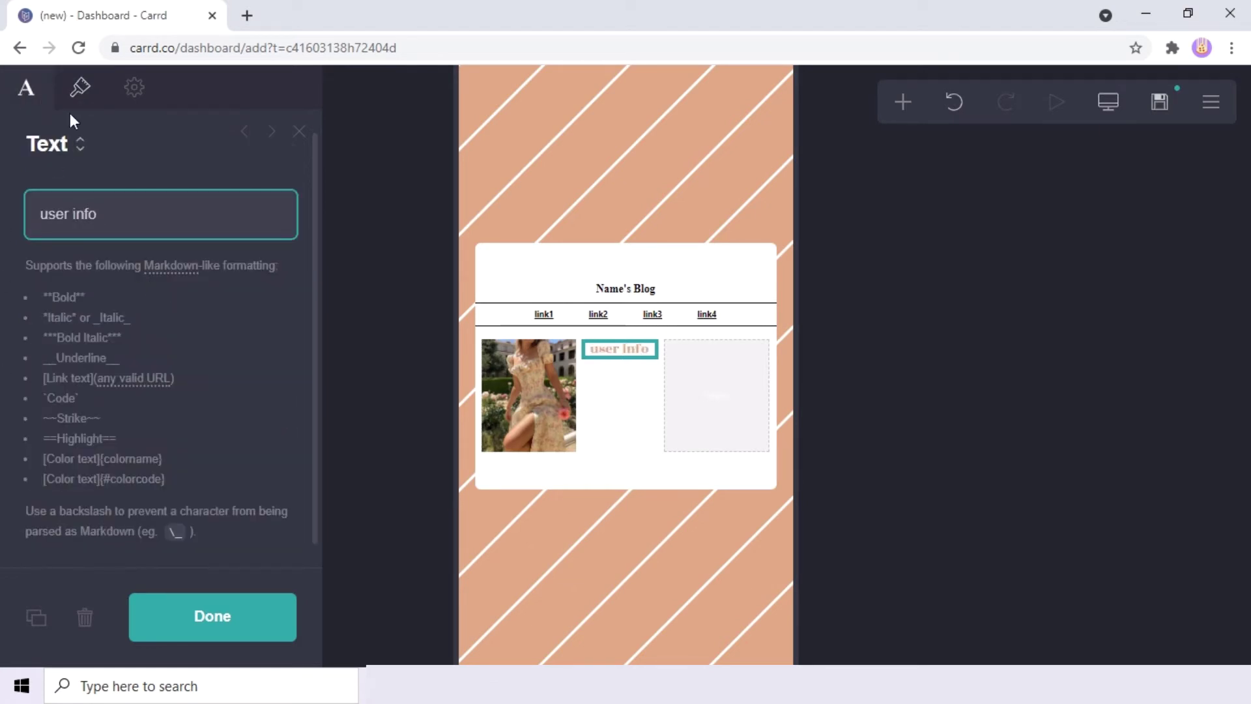
left_click(80, 87)
scroll(151, 372, "down", 6)
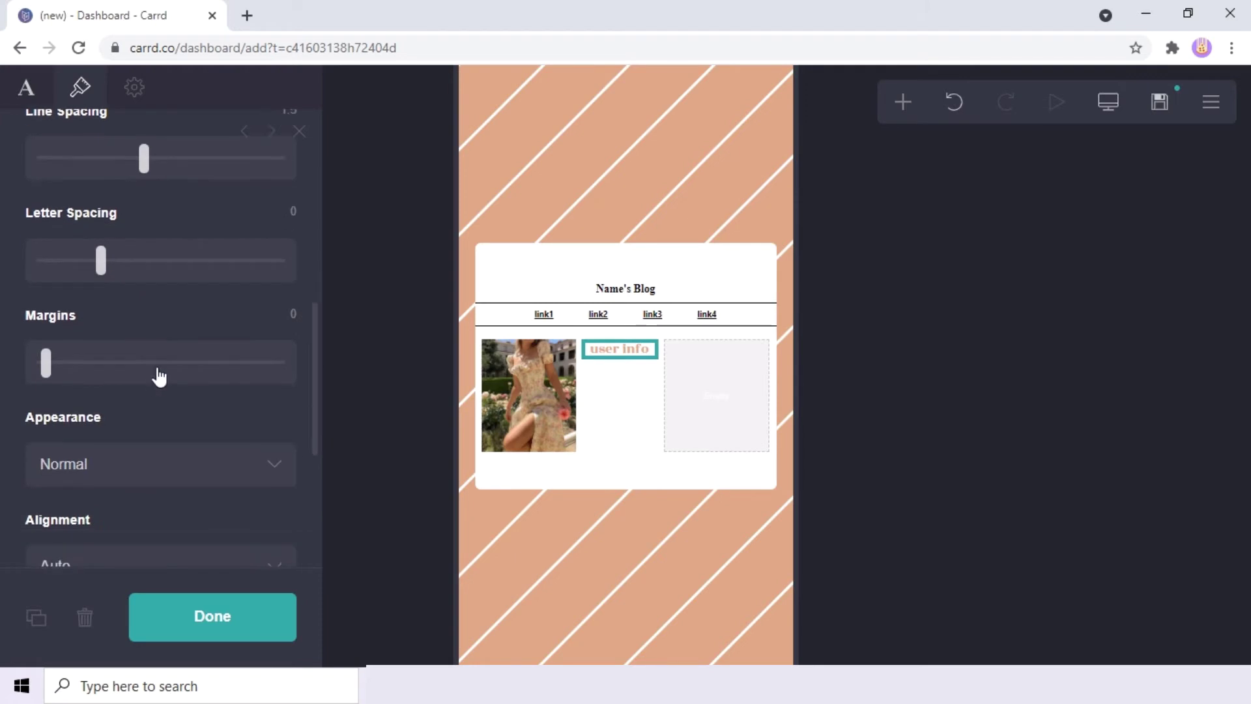
Add a text element below the "user info" heading, coloured 000000 and using the Default font.
left_click(902, 102)
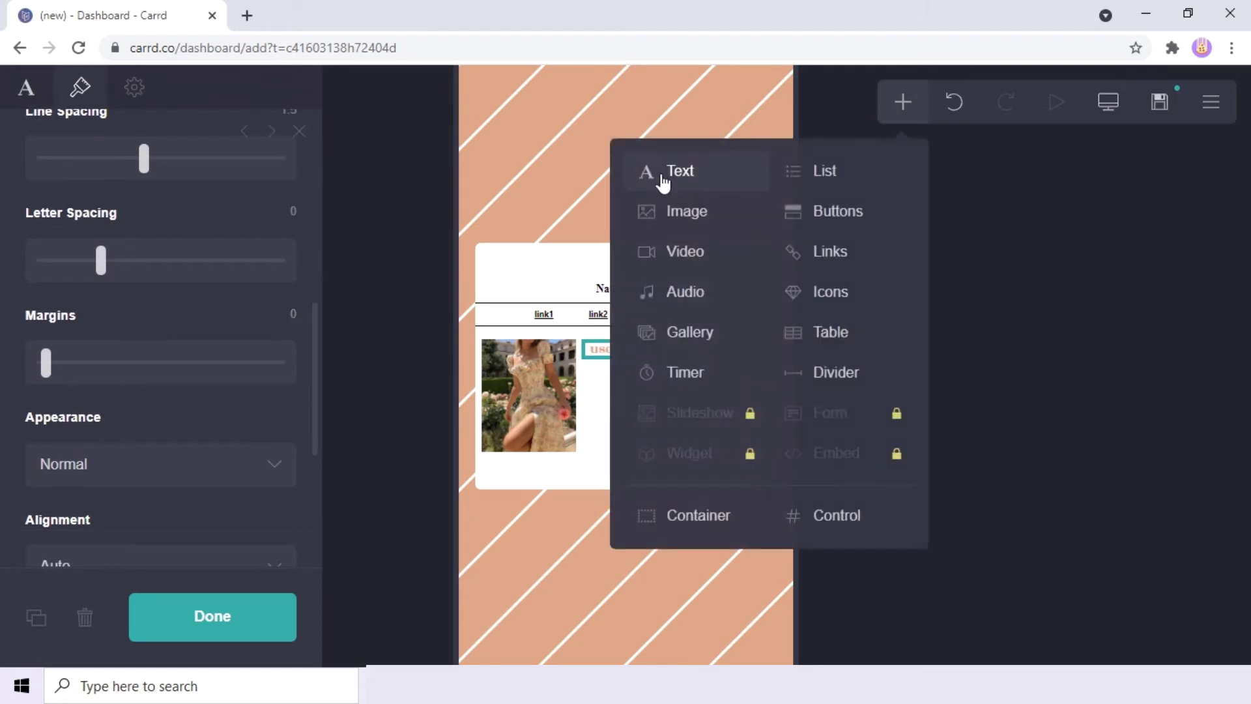
left_click(661, 177)
left_click(190, 280)
key("ctrl+a")
type("000000")
key("Return")
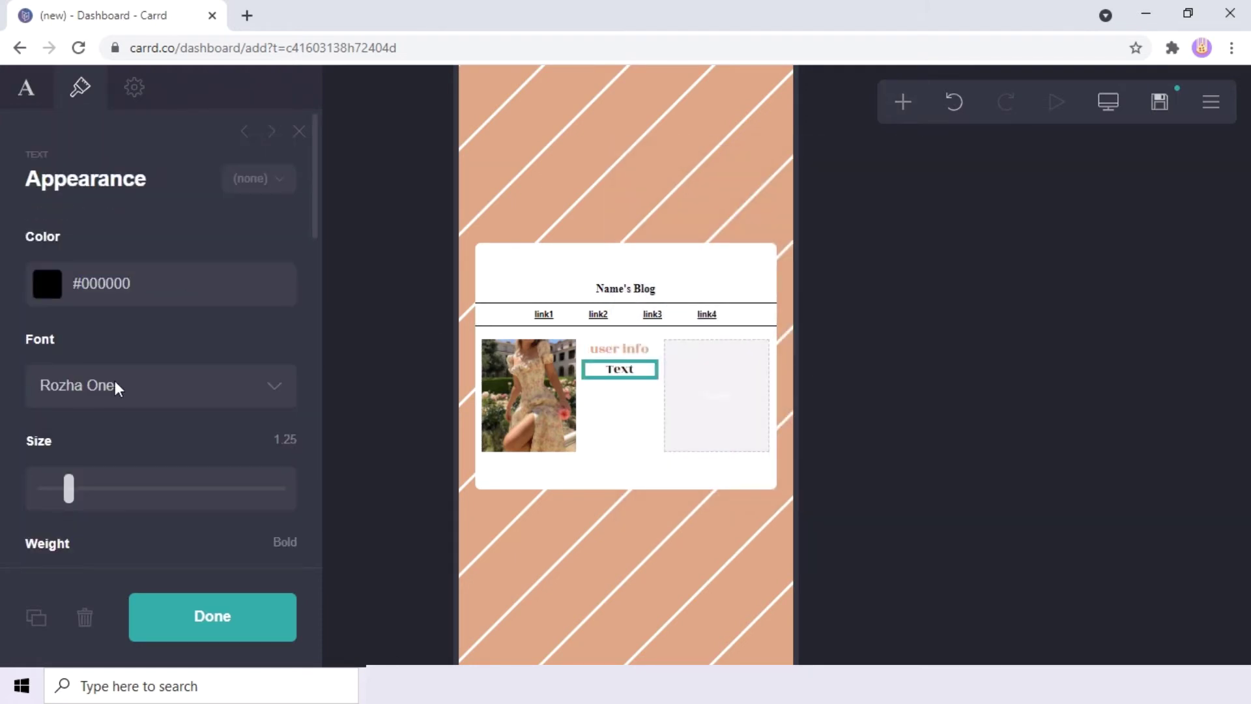
left_click(114, 385)
scroll(112, 222, "up", 5)
scroll(111, 223, "up", 15)
left_click(106, 12)
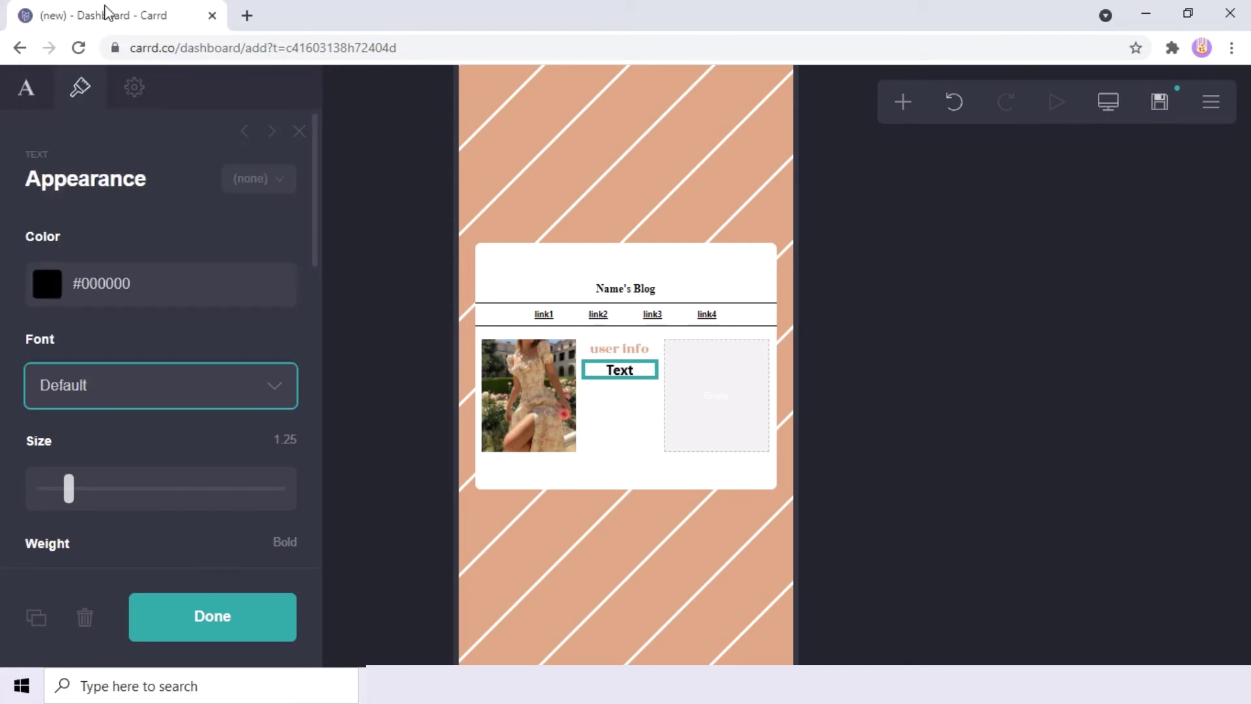
Set the new text's size to 0.625 and its weight to Medium.
left_click(278, 439)
type("0.625")
key("Return")
scroll(282, 447, "down", 3)
left_click(163, 407)
scroll(241, 478, "down", 1)
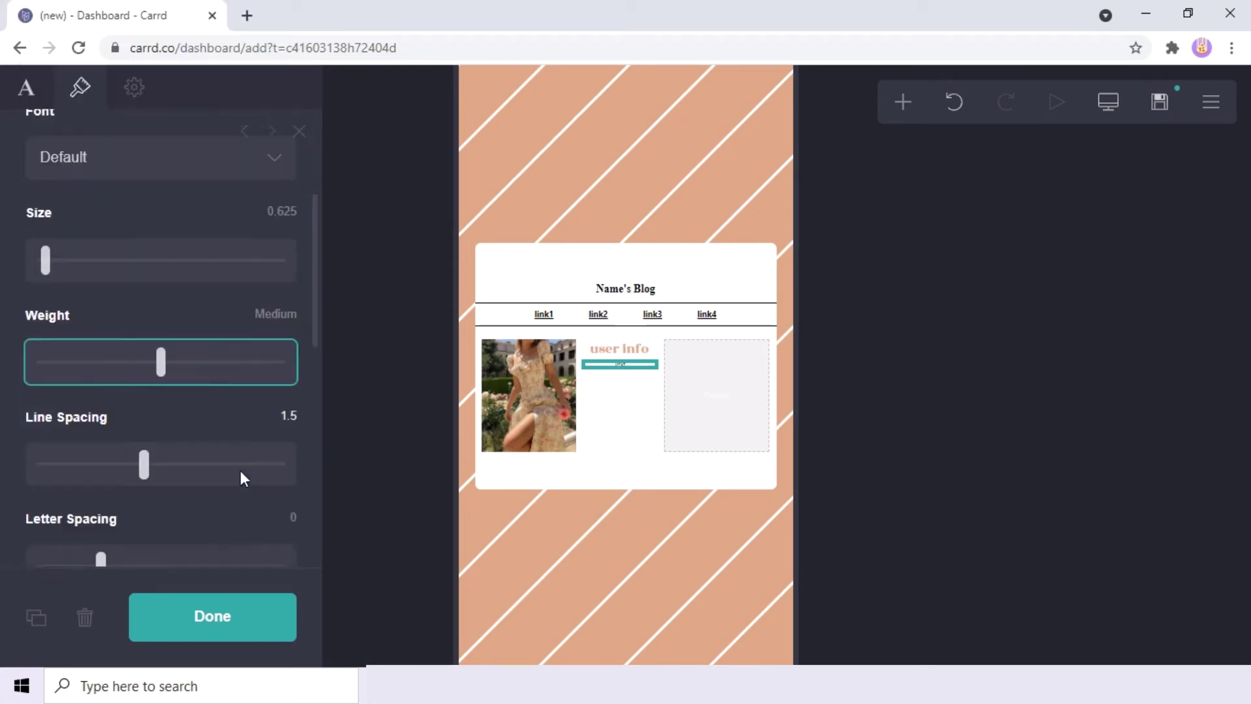
scroll(240, 471, "down", 3)
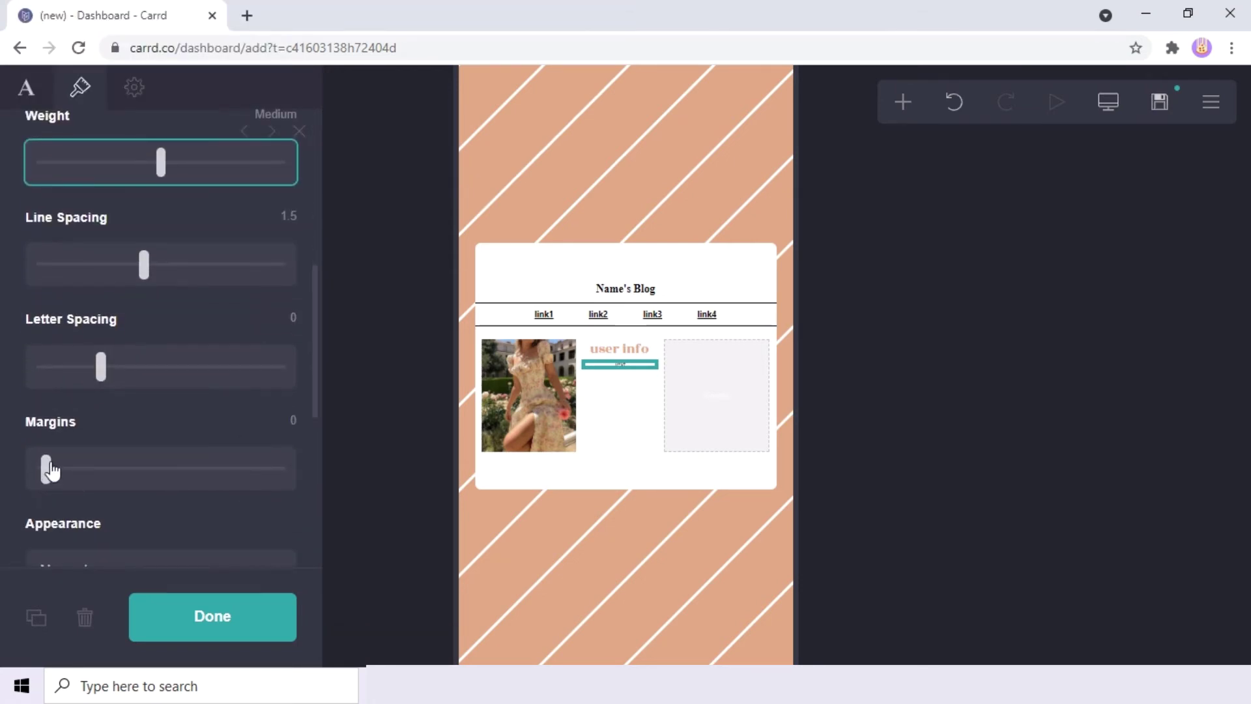
Reduce the line spacing of the "user info" heading.
left_click(620, 351)
scroll(128, 420, "down", 5)
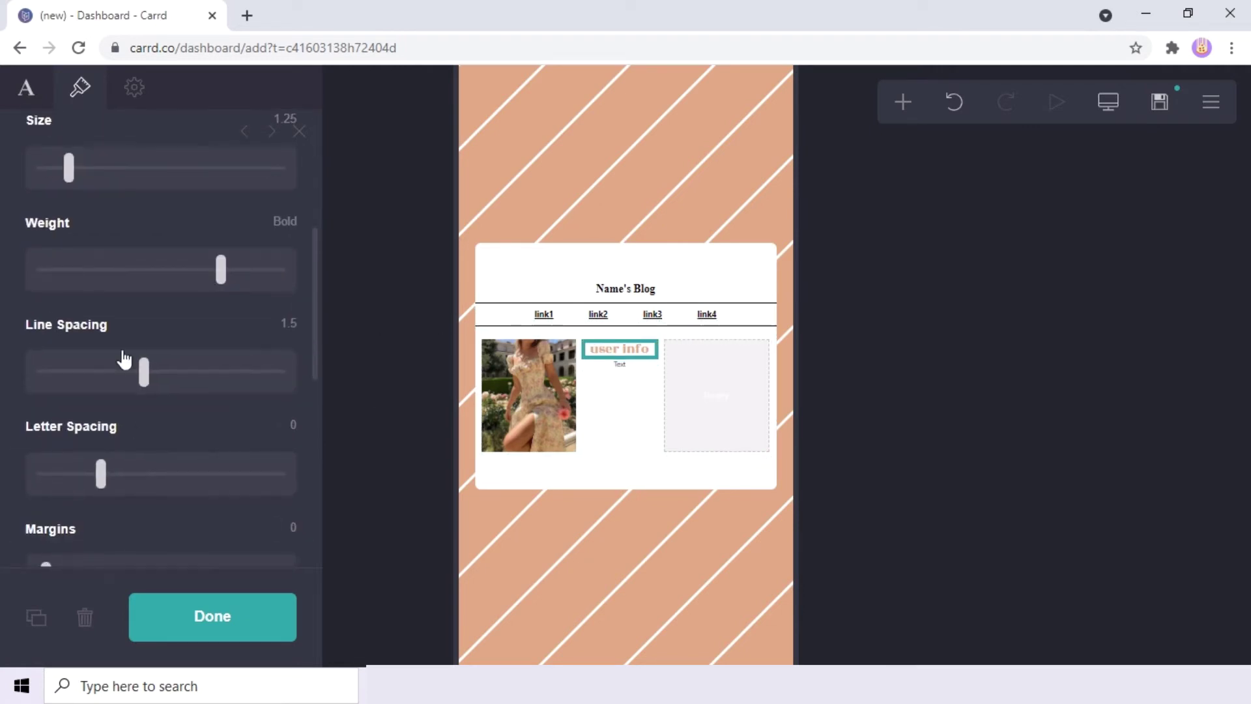
left_click_drag(142, 372, 94, 372)
Replace the small text under the heading with "info info info" and copy that phrase.
left_click(615, 363)
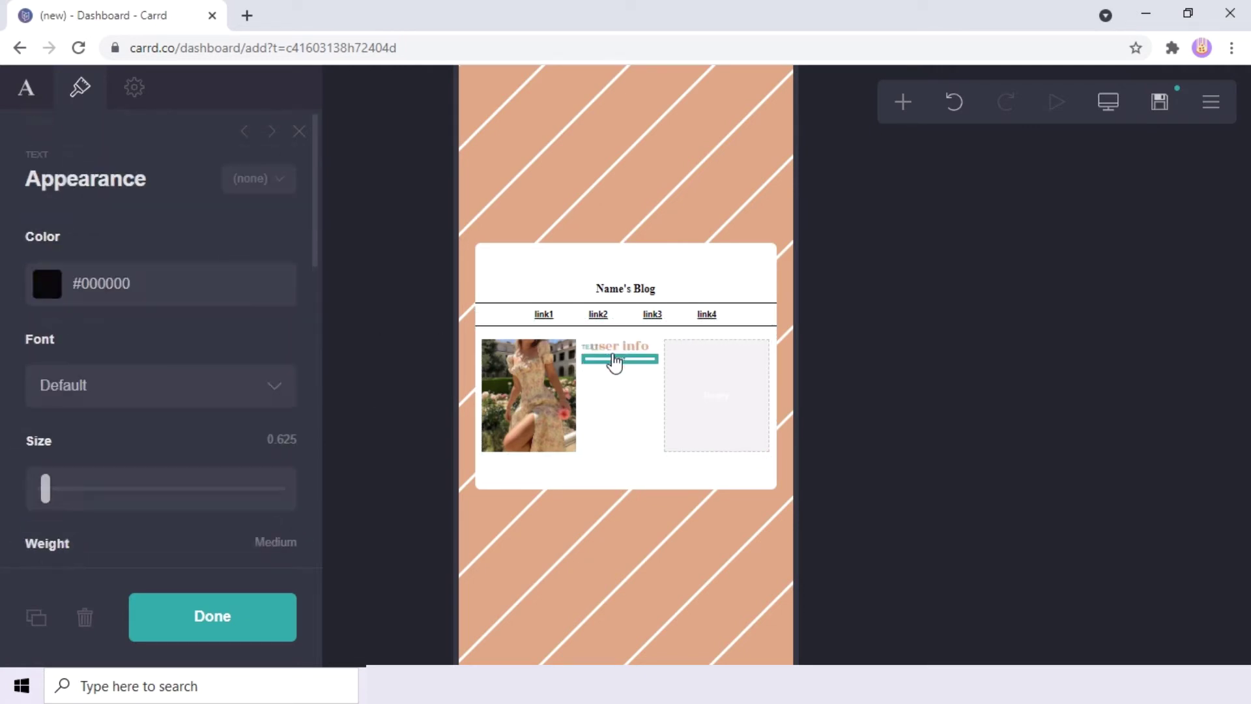
left_click(29, 90)
type("inf")
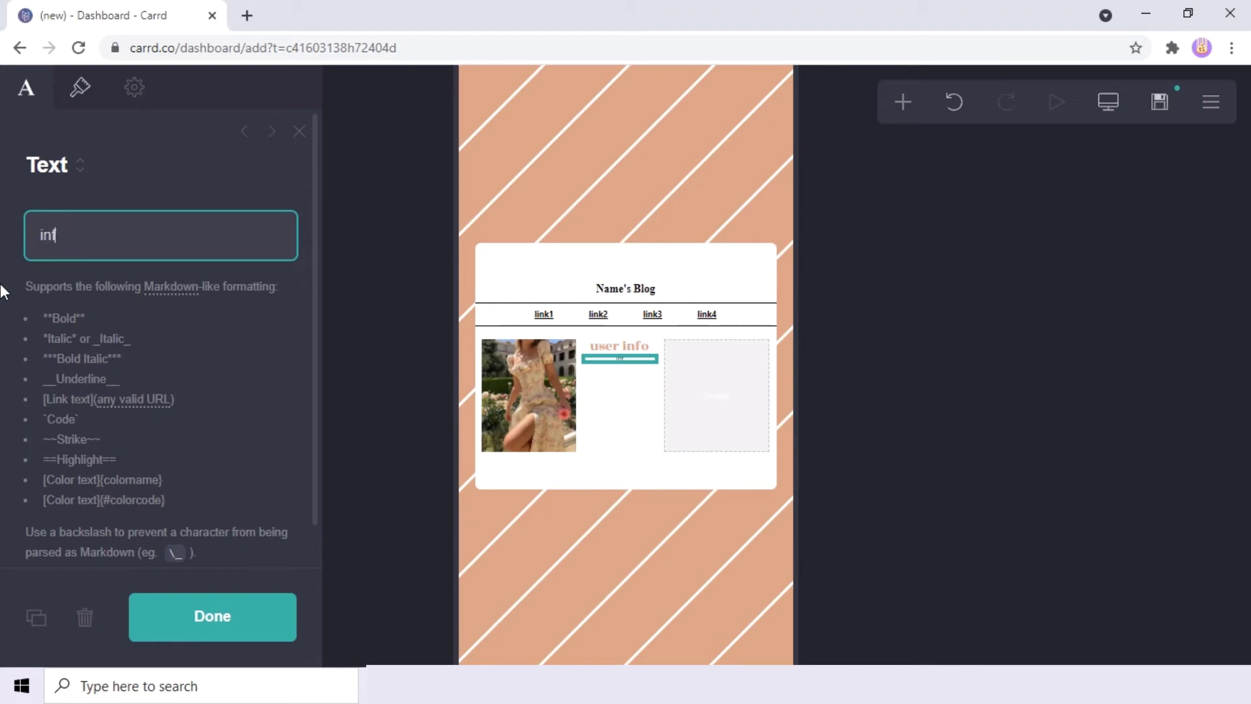
type("o info info")
key("ctrl+a")
key("ctrl+c")
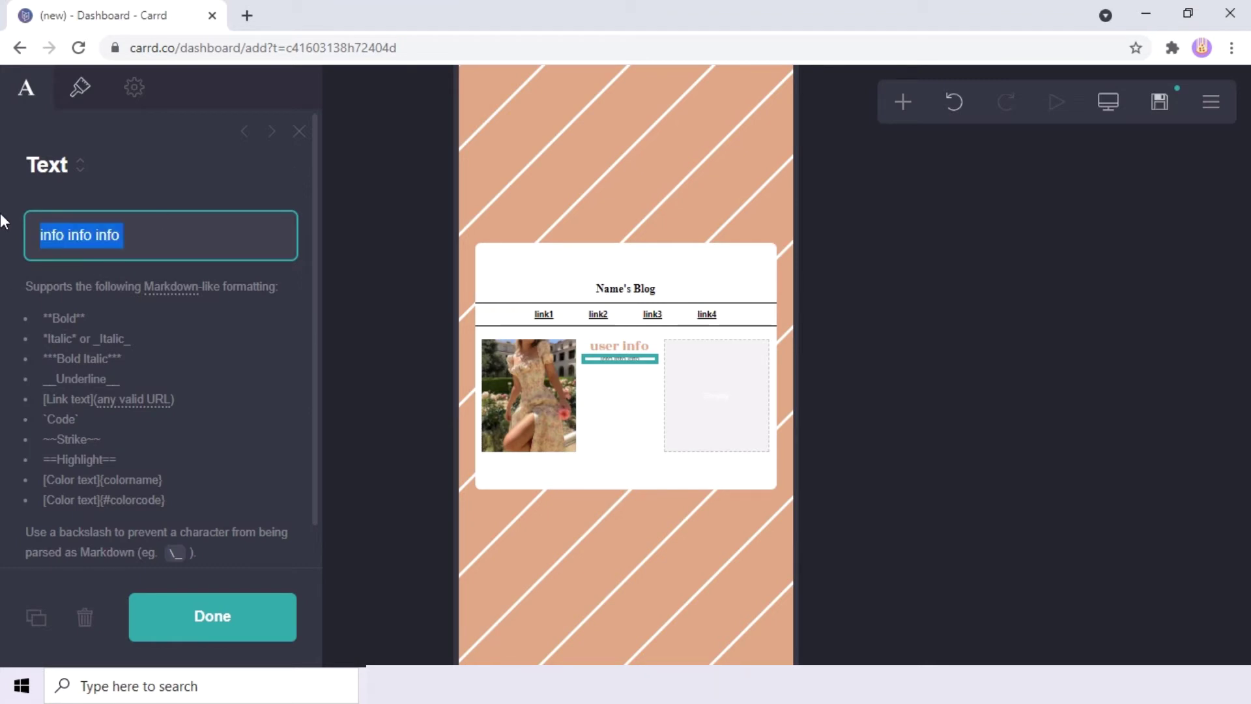
Lengthen the paragraph by pasting the "info info info" phrase four more times, separated by spaces.
left_click(171, 236)
key("ctrl+v")
key("space")
key("ctrl+v")
key("space")
key("ctrl+v")
key("space")
key("ctrl+v")
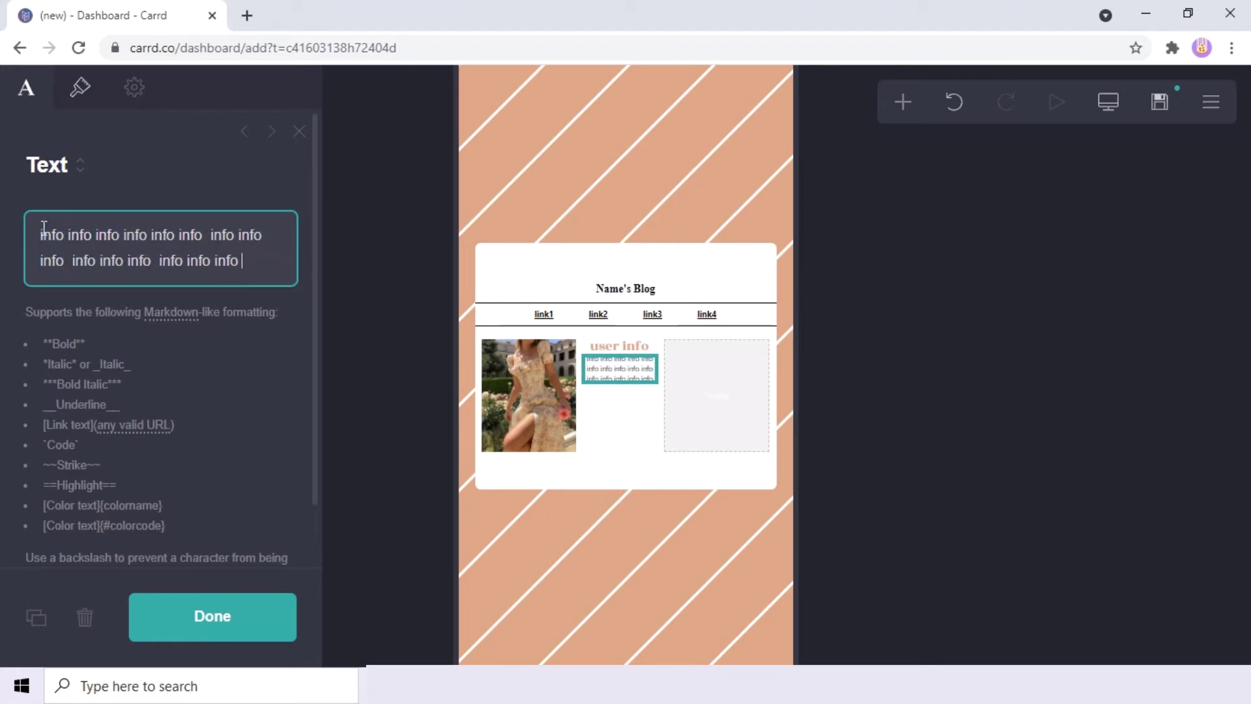
Make the paragraph's first two words and another pair of words further on bold with ** Markdown markers.
left_click(41, 235)
type("**")
left_click(103, 235)
type("**")
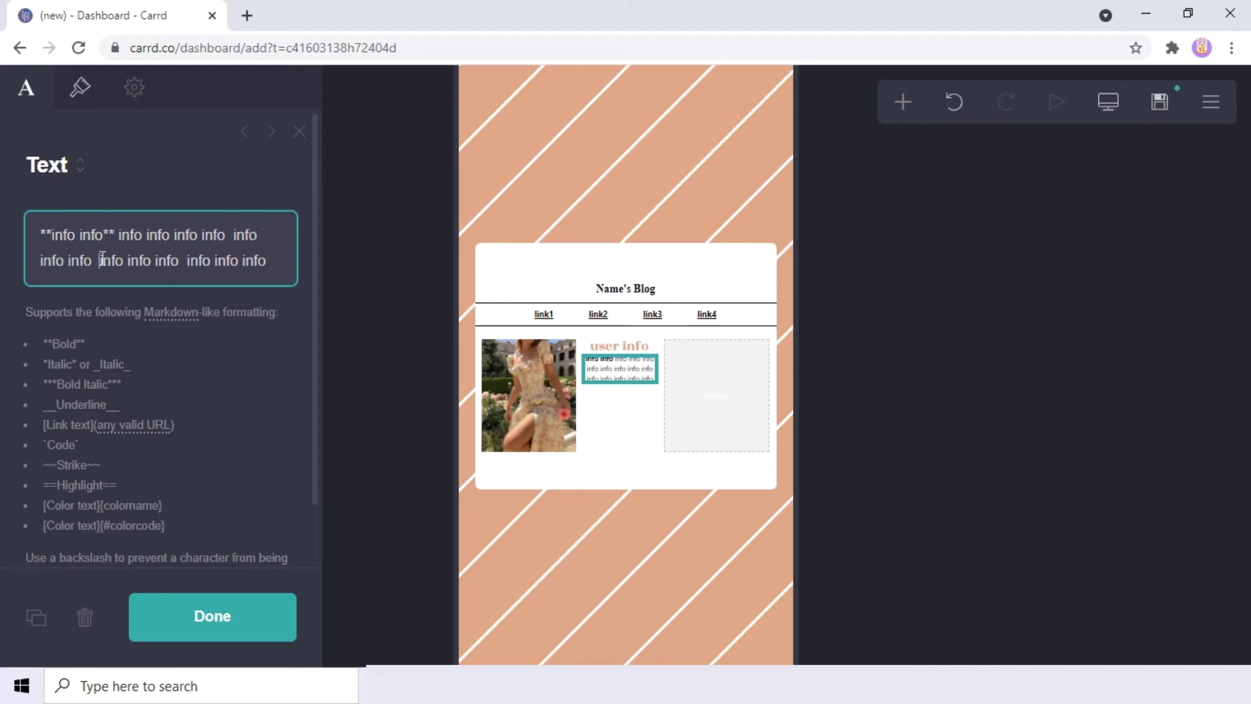
left_click(102, 258)
type("**")
left_click(164, 260)
type("**")
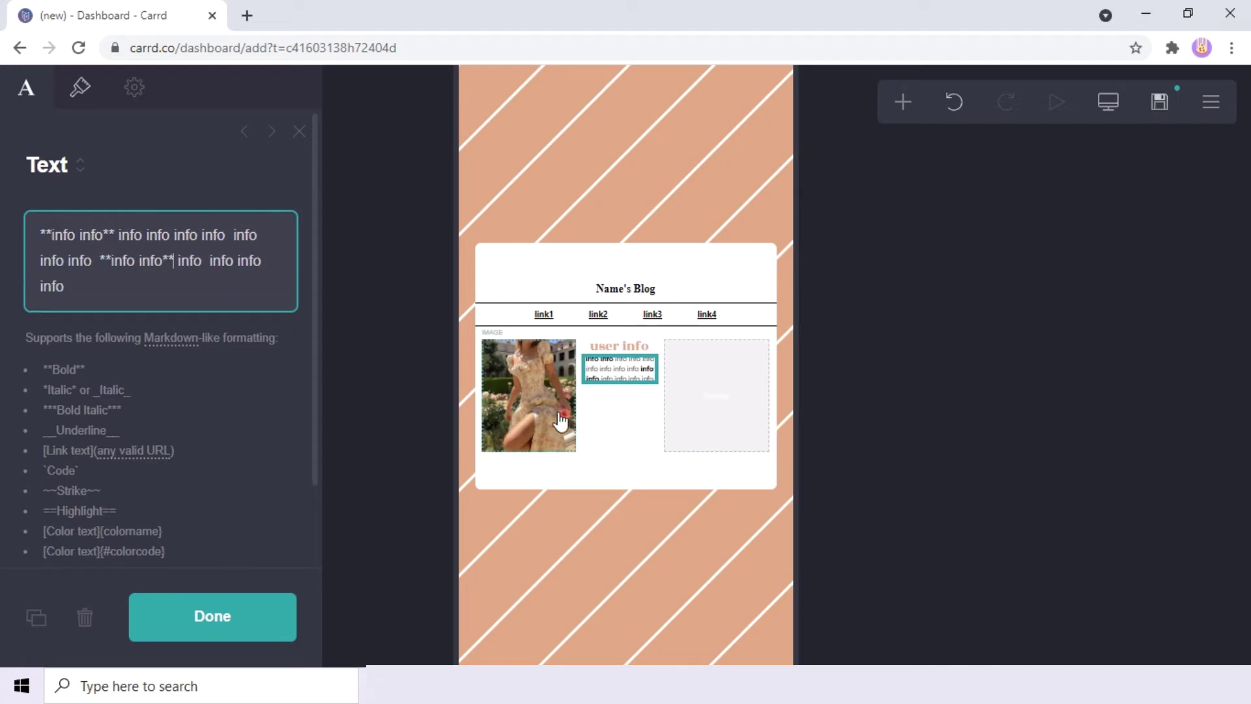
Add a text element below the info paragraph and set its margins to 0.625.
left_click(906, 124)
left_click(687, 187)
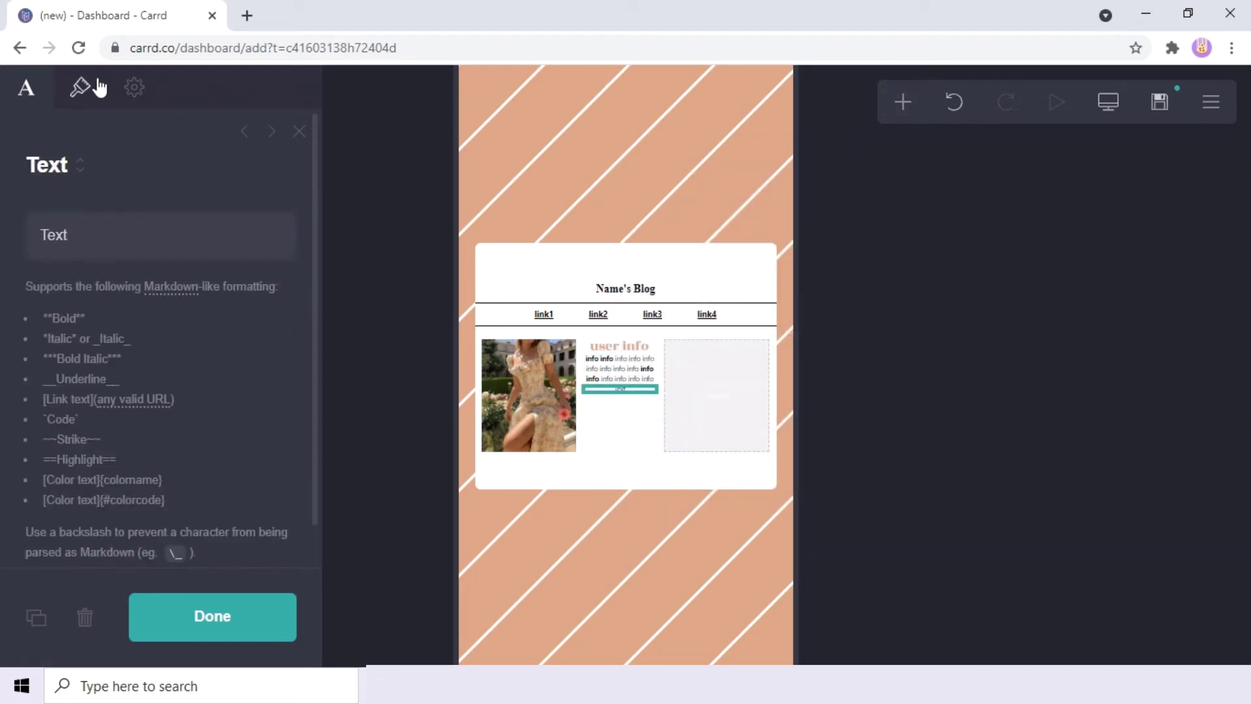
left_click(80, 87)
scroll(120, 392, "down", 2)
left_click_drag(49, 533, 72, 535)
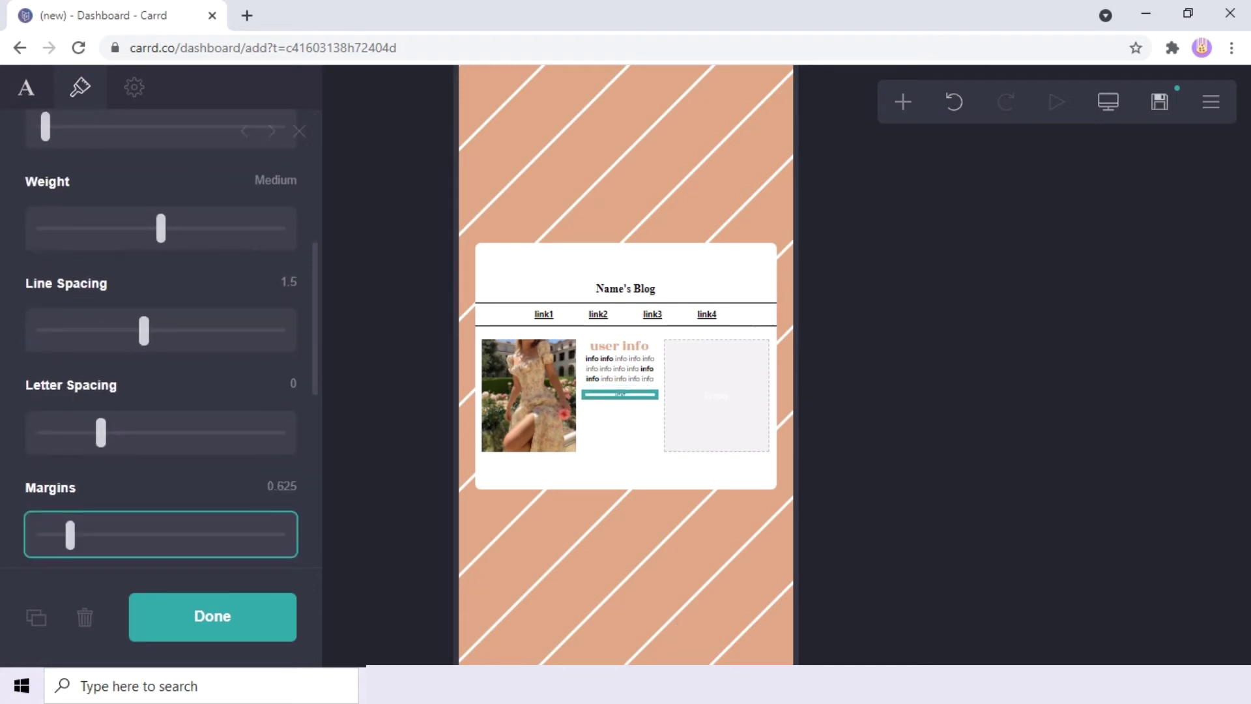
Copy the arrow symbol from the Notepad notes and make the new text read "➤ RECENT POSTS".
key("alt+Tab")
left_click_drag(551, 508, 566, 508)
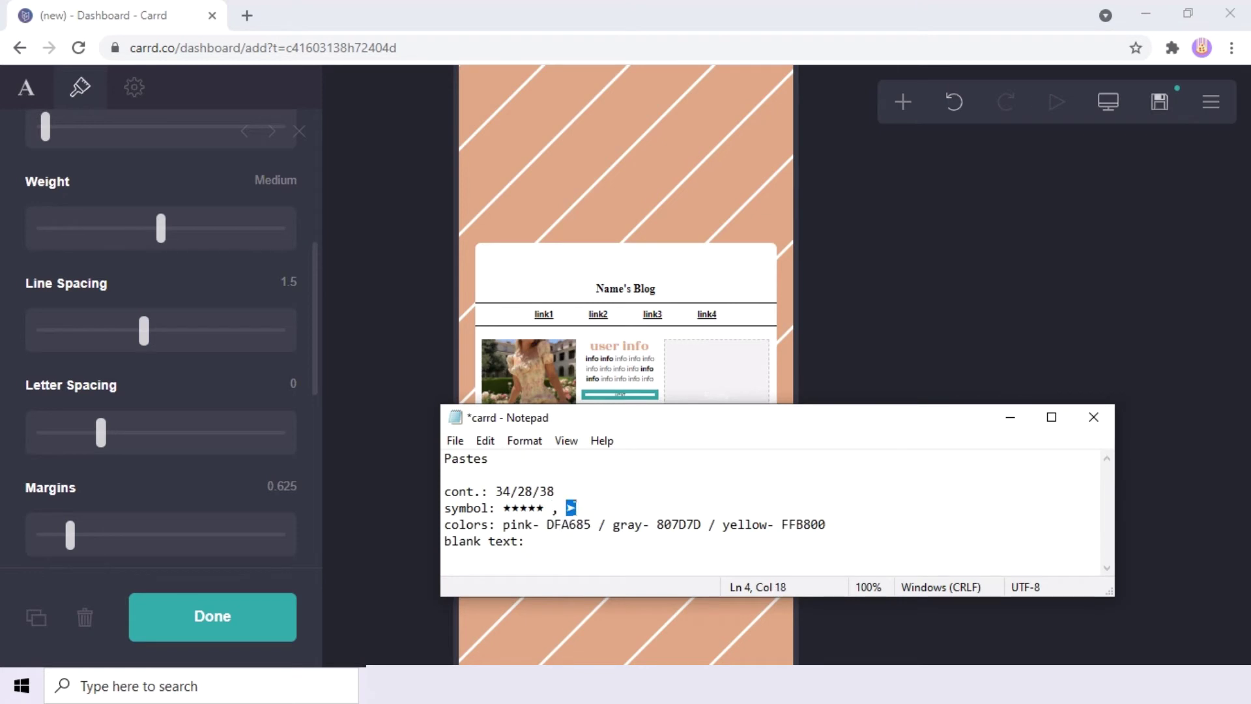
left_click(26, 88)
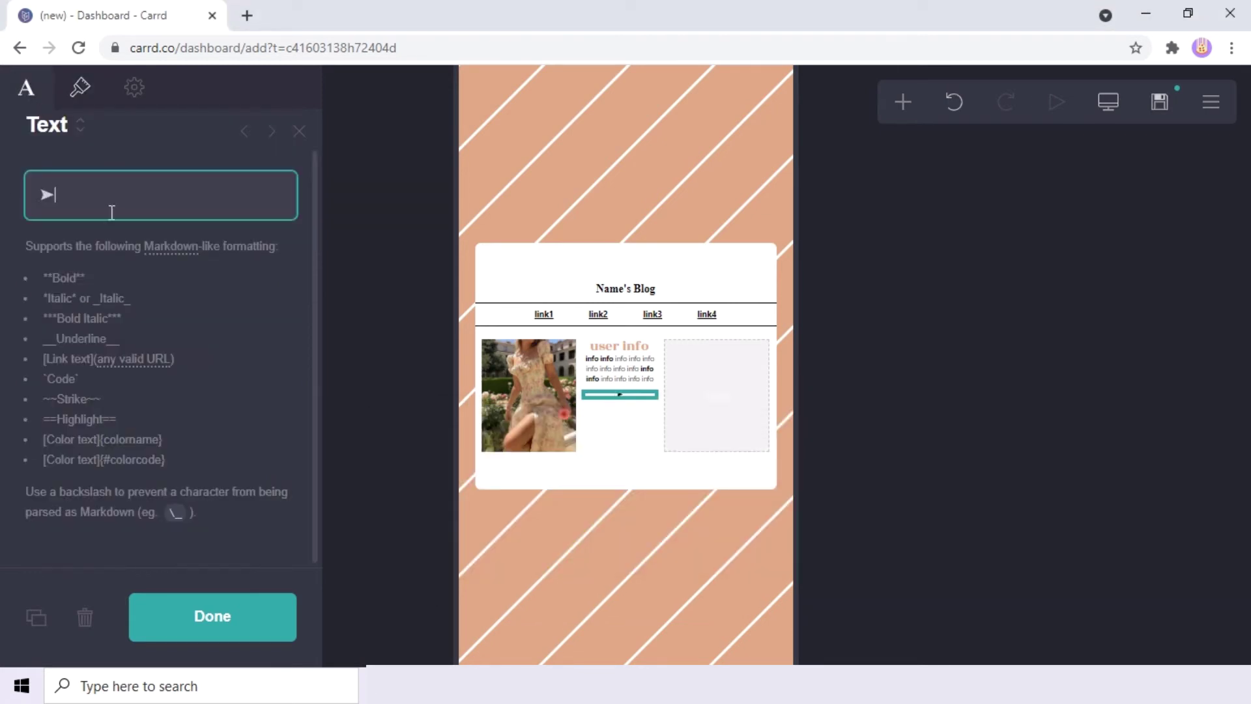
key("Caps_Lock")
type("RECENT POSTS")
key("Caps_Lock")
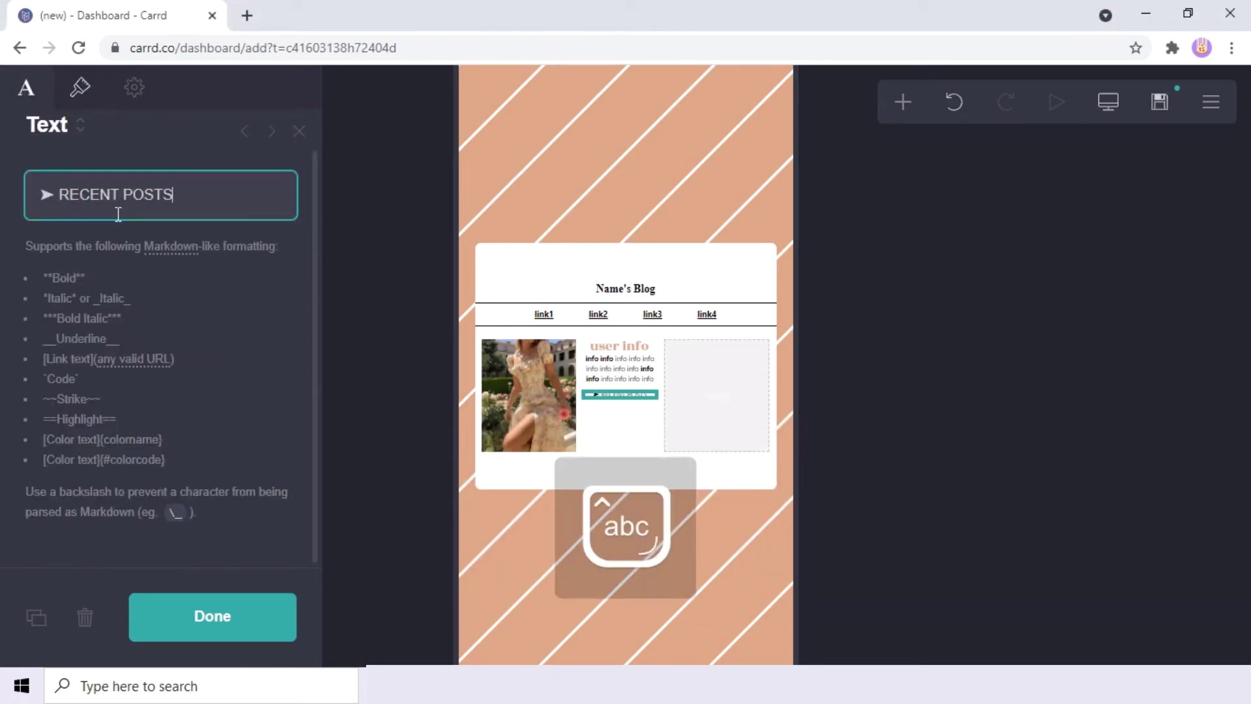
Set the RECENT POSTS text's weight to Bold and apply the gray colour code 807D7D copied from the Notepad notes.
left_click(80, 88)
left_click(220, 402)
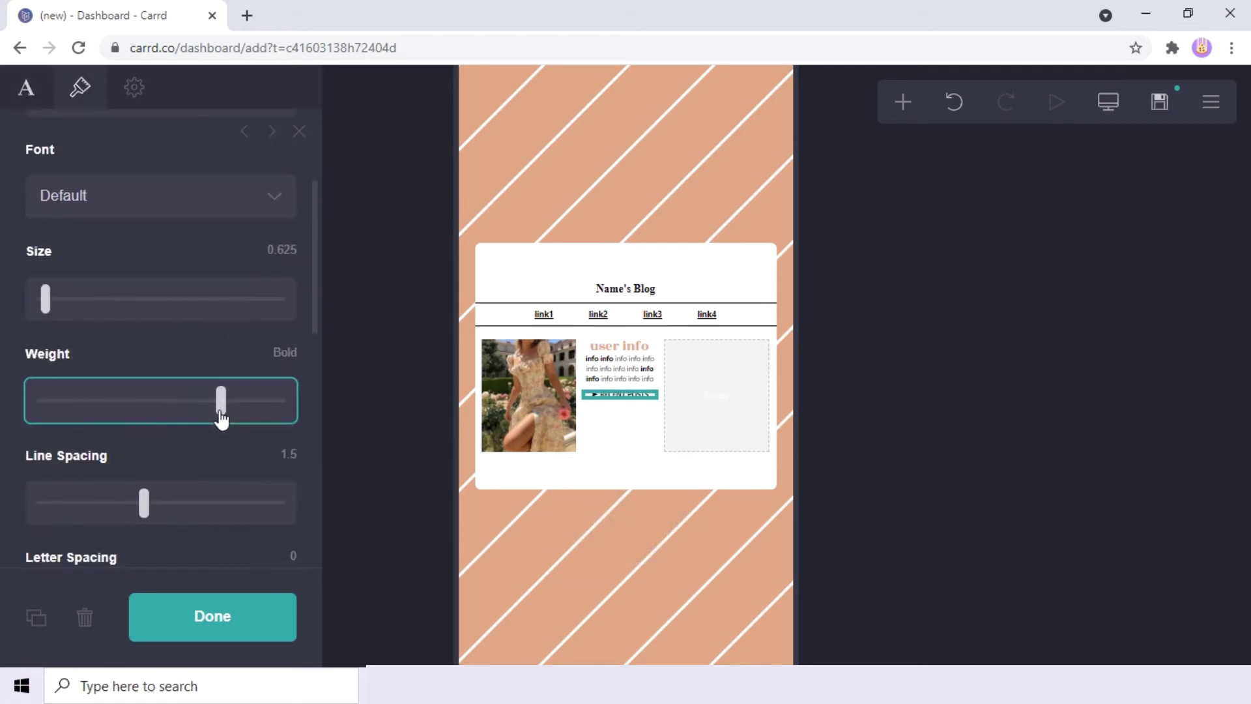
key("alt+Tab")
double_click(677, 525)
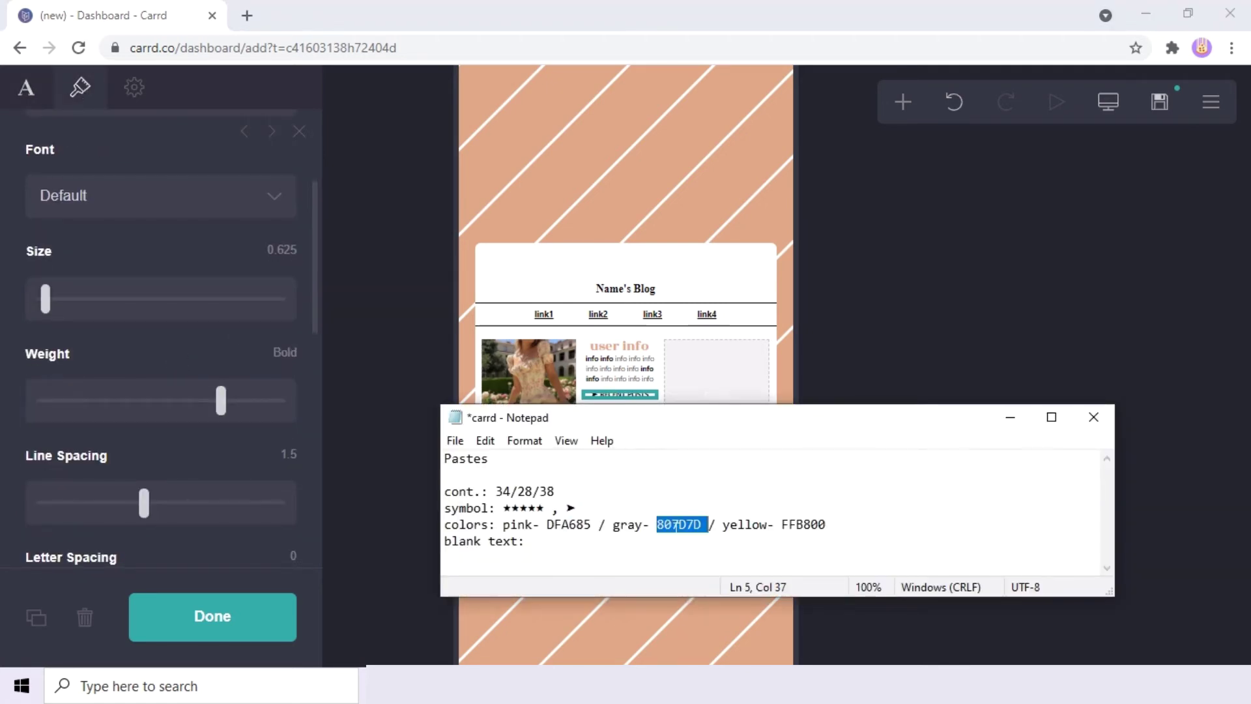
scroll(157, 282, "up", 3)
left_click(157, 280)
key("ctrl+v")
key("Return")
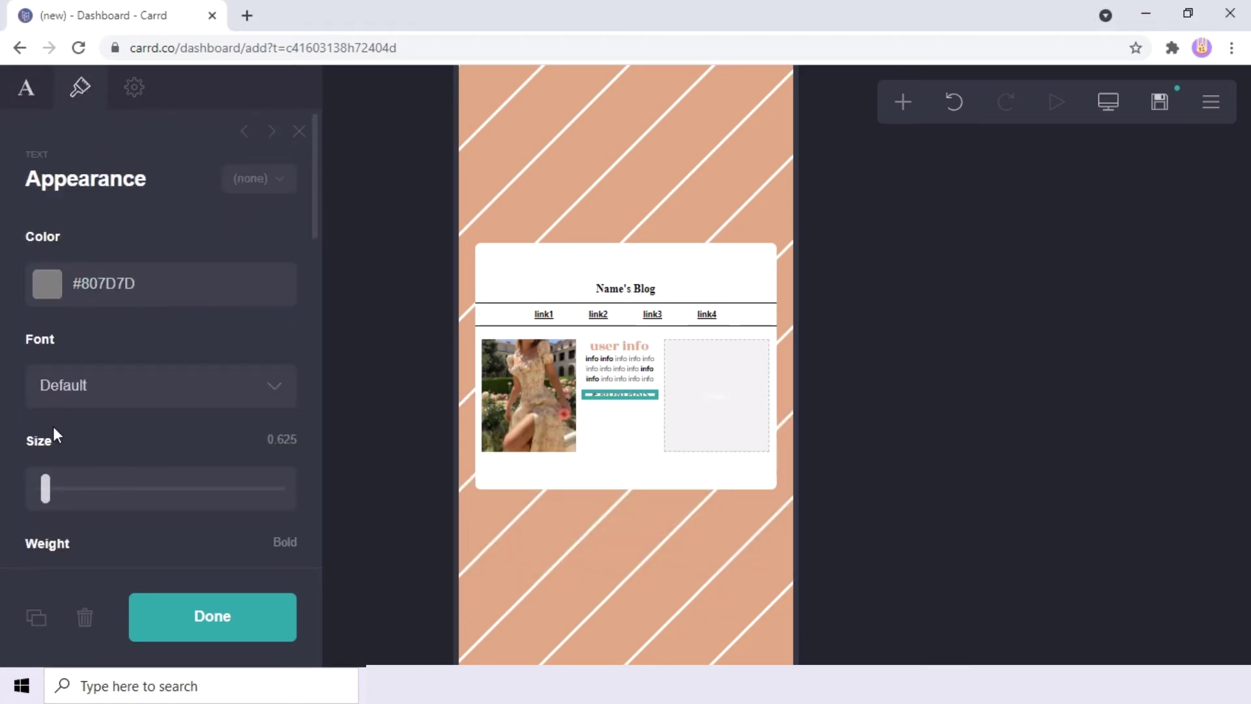
Align the RECENT POSTS text to the left.
scroll(88, 459, "down", 9)
left_click(80, 350)
left_click(81, 398)
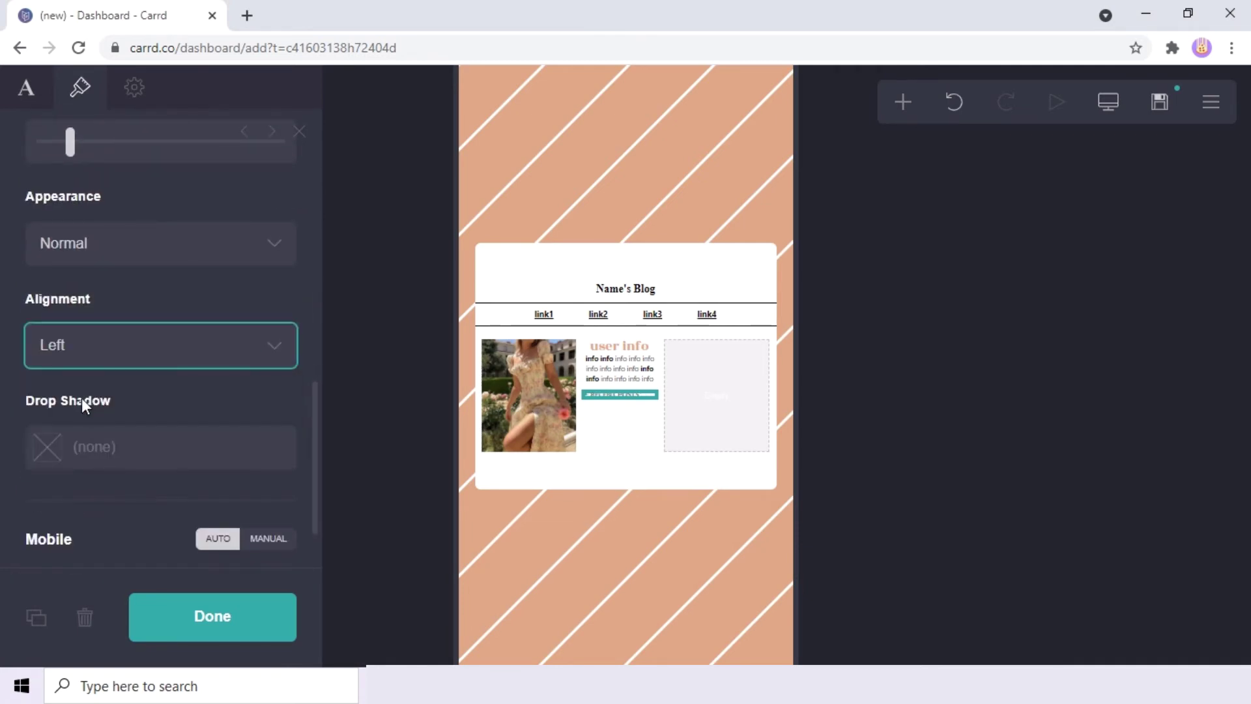
Add a text element below RECENT POSTS and set its colour to 080000.
left_click(908, 118)
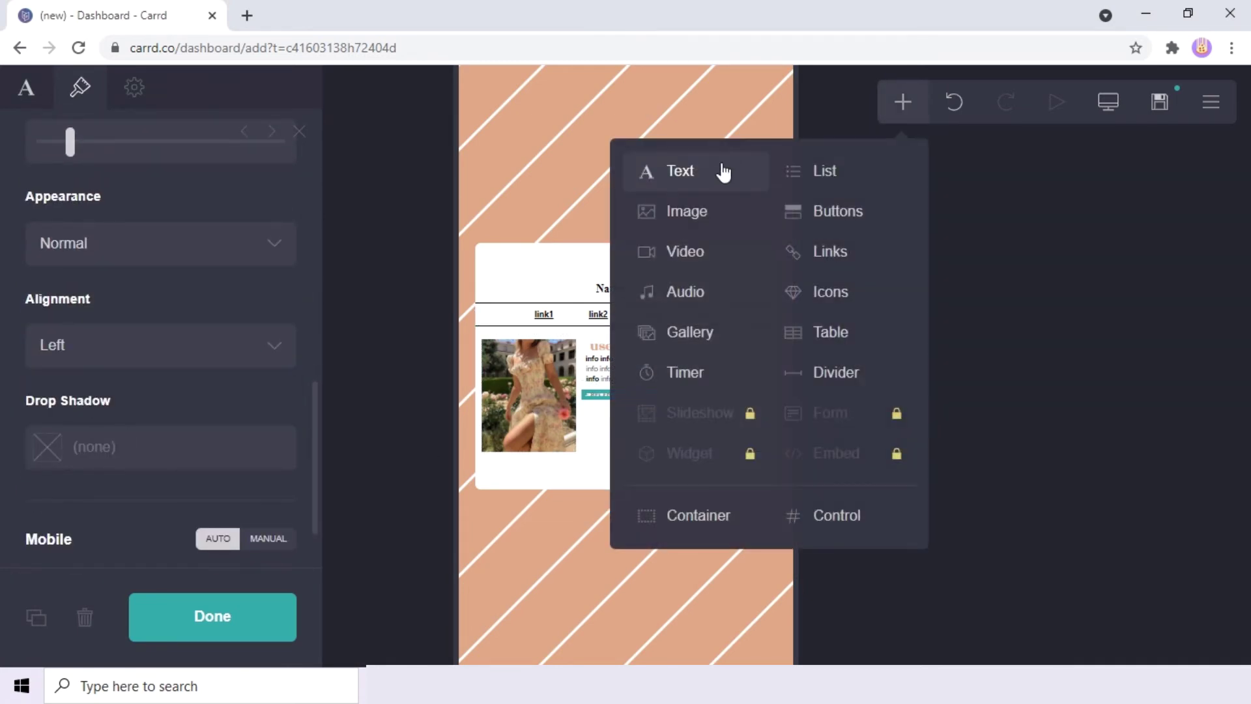
left_click(720, 173)
left_click(203, 284)
left_click(5, 390)
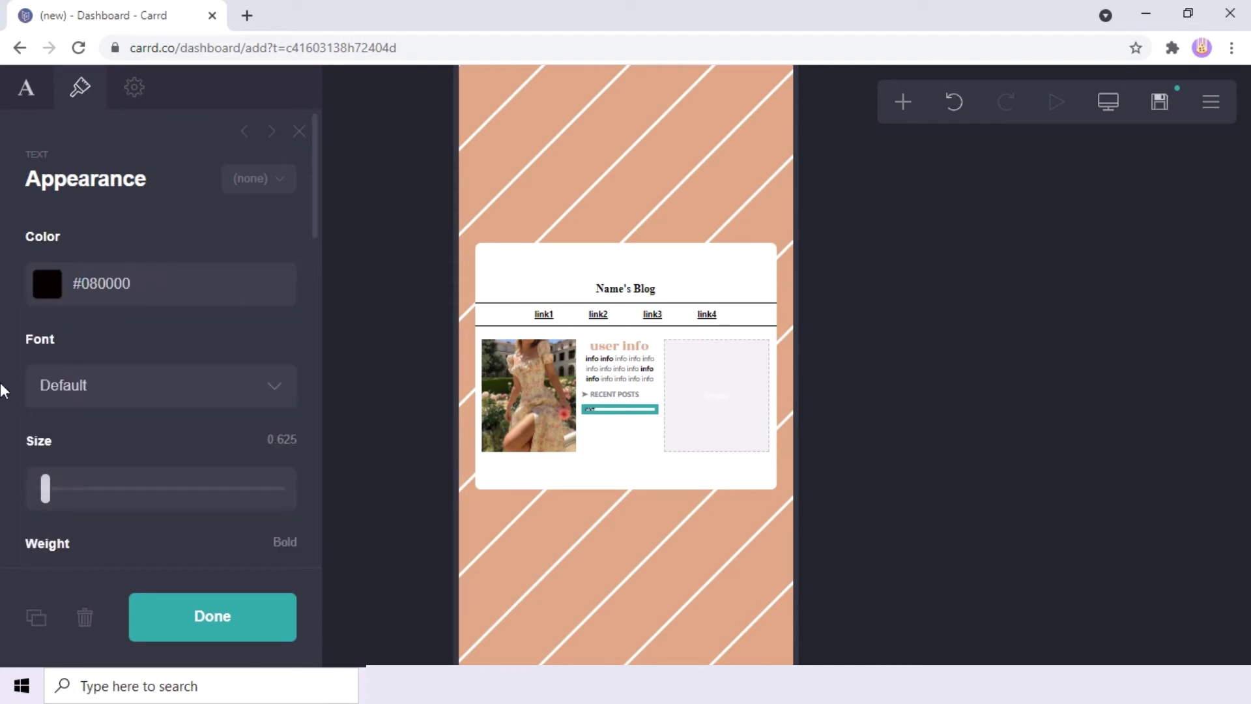
Set the new text's appearance to Uppercase and its alignment to Center.
scroll(164, 426, "down", 5)
scroll(164, 426, "down", 4)
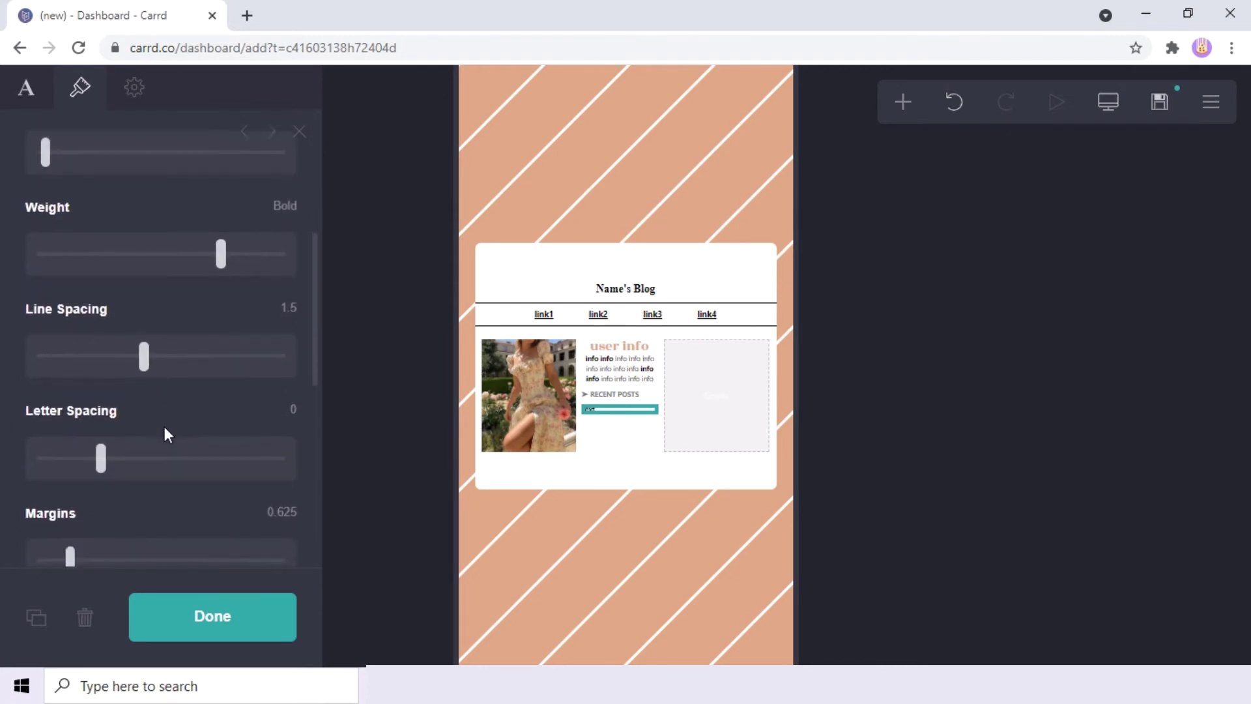
scroll(164, 426, "down", 1)
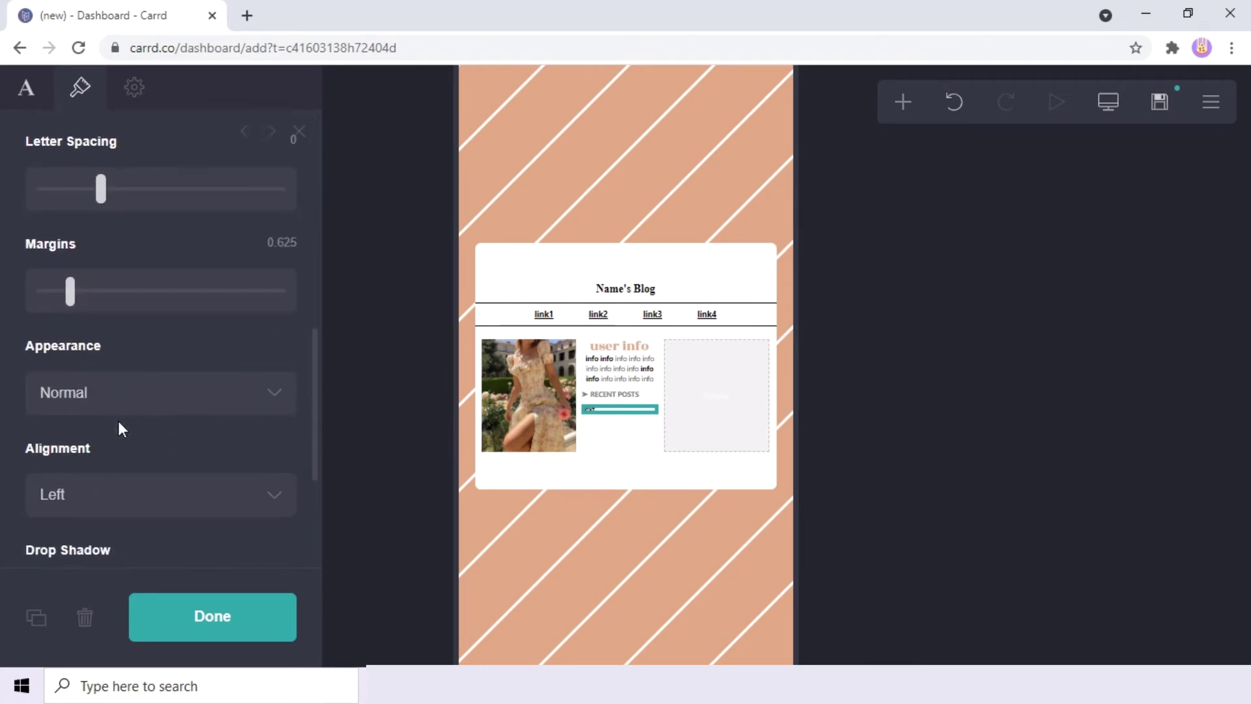
left_click(108, 404)
left_click(103, 456)
scroll(90, 426, "down", 2)
left_click(89, 417)
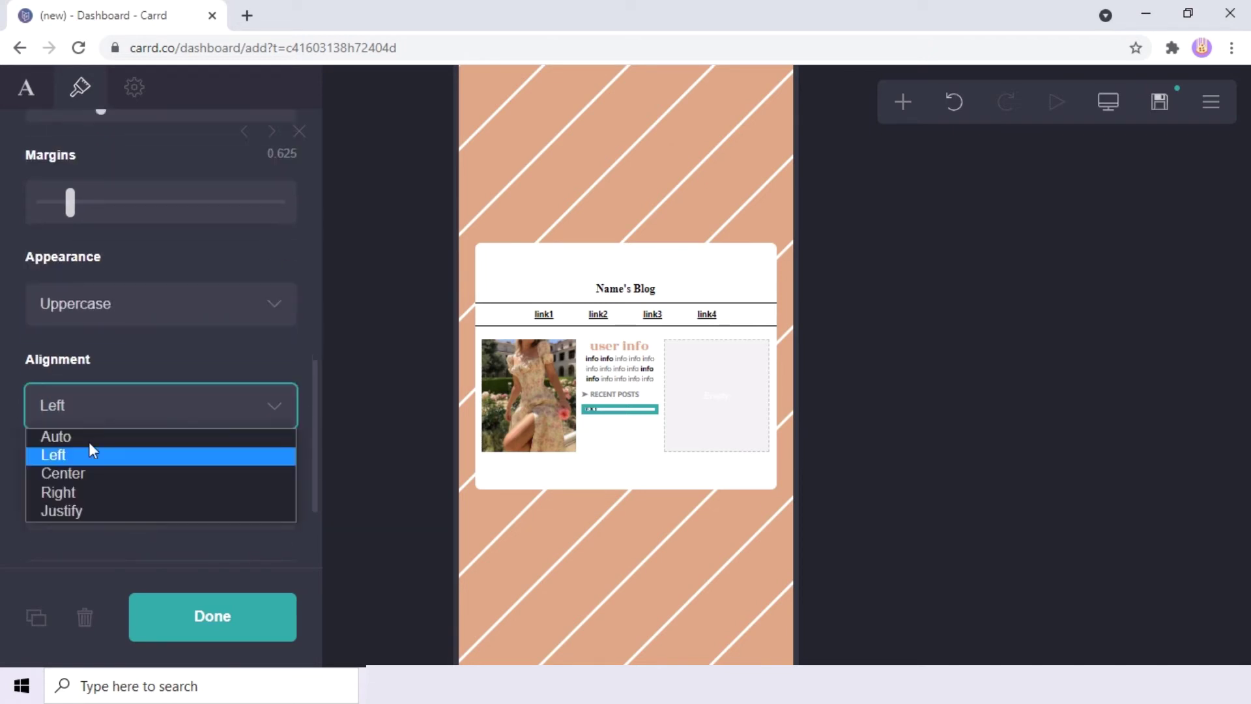
left_click(90, 474)
Replace the centred text's content with "LIKES".
scroll(89, 468, "up", 3)
key("ctrl+a")
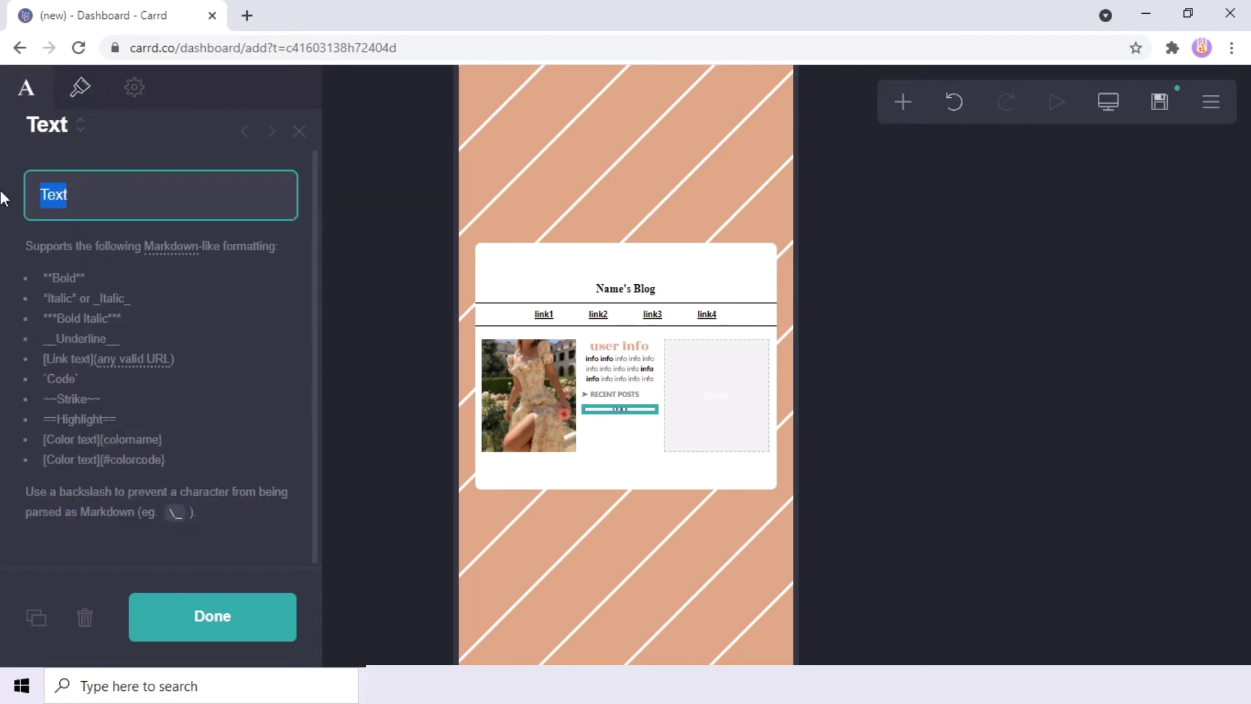
type("Ll")
key("Caps_Lock")
type("KES")
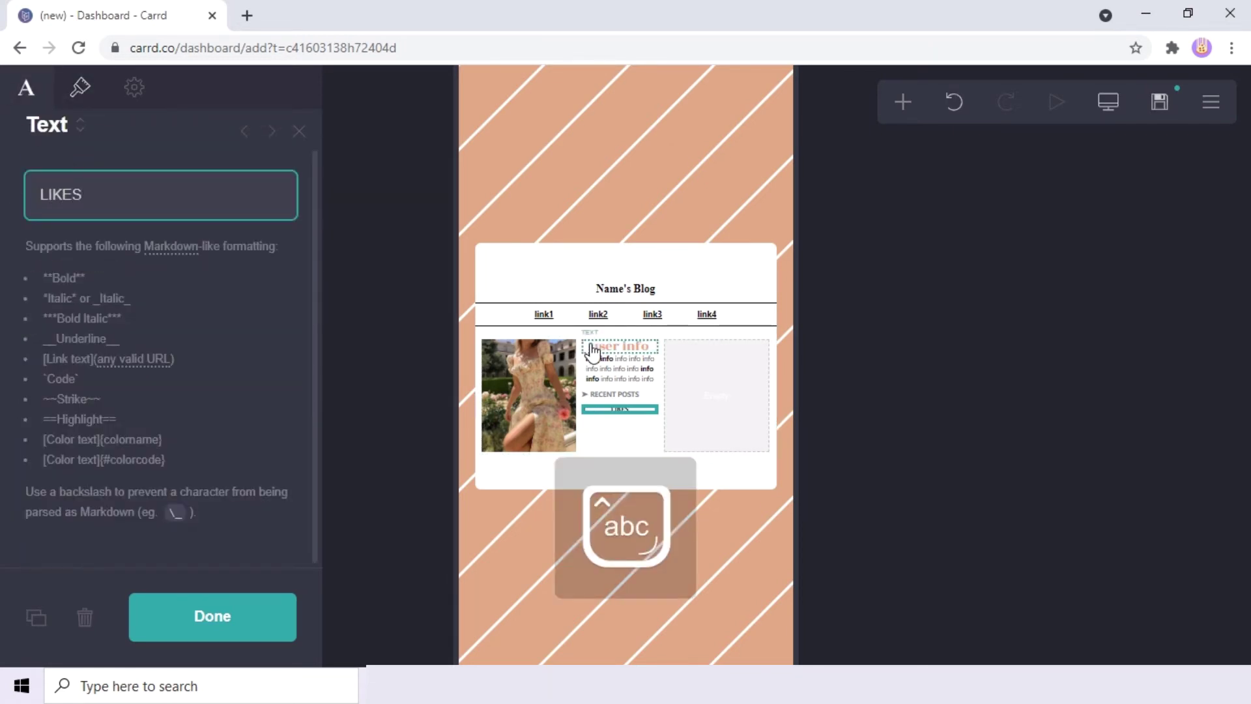
Set the LIKES text's size to 0.75.
left_click(593, 358)
left_click(618, 414)
left_click(619, 414)
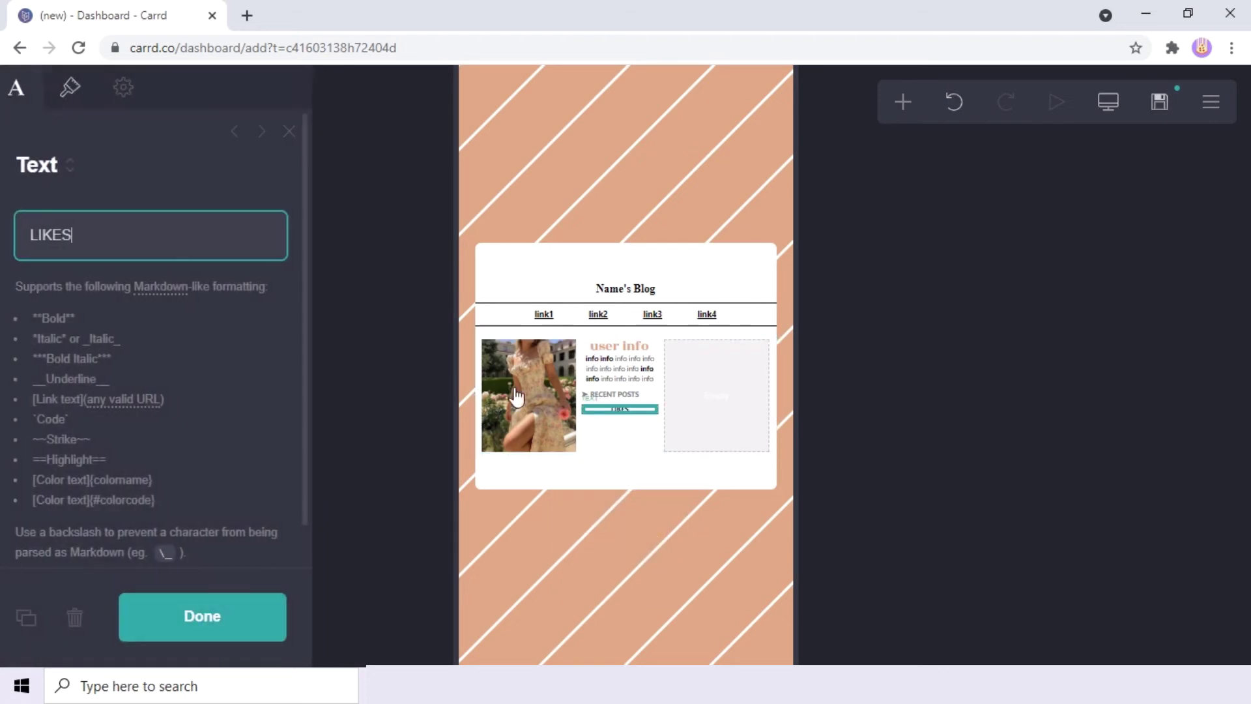
left_click(80, 87)
left_click(284, 440)
type("1.75")
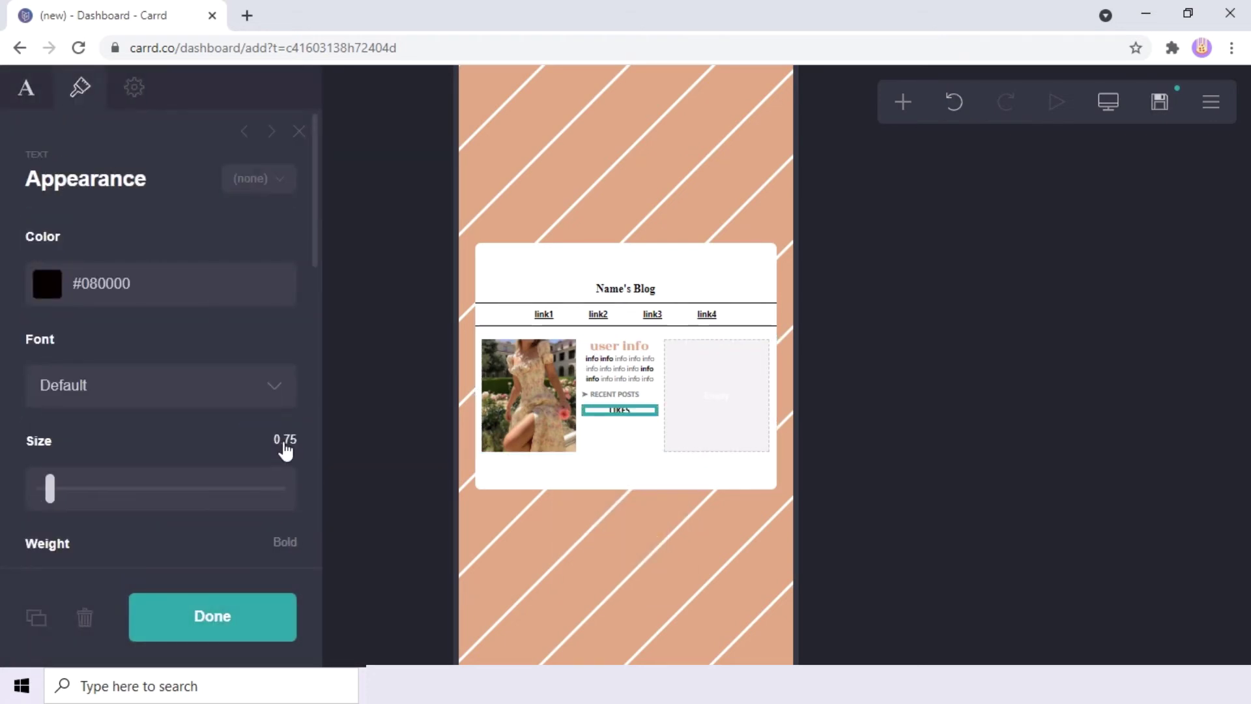
Duplicate the info paragraph and move the copy below the LIKES text.
scroll(163, 423, "down", 5)
left_click(36, 622)
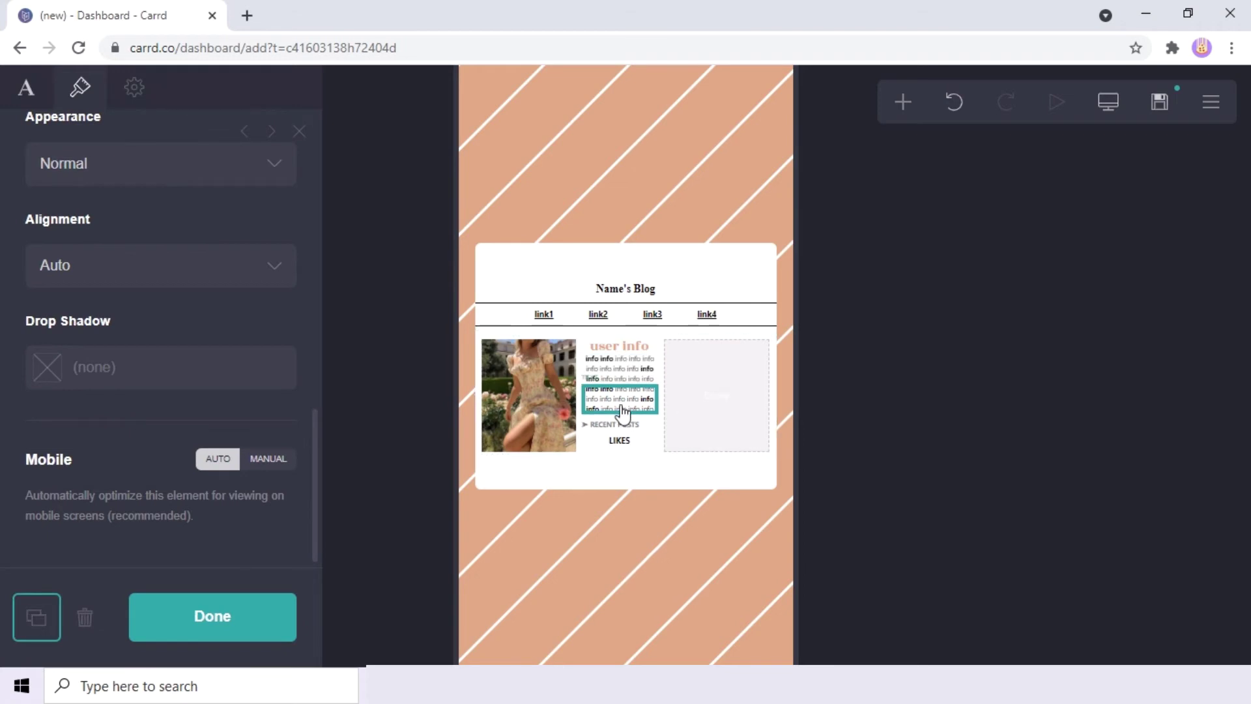
left_click_drag(620, 410, 621, 455)
left_click(622, 416)
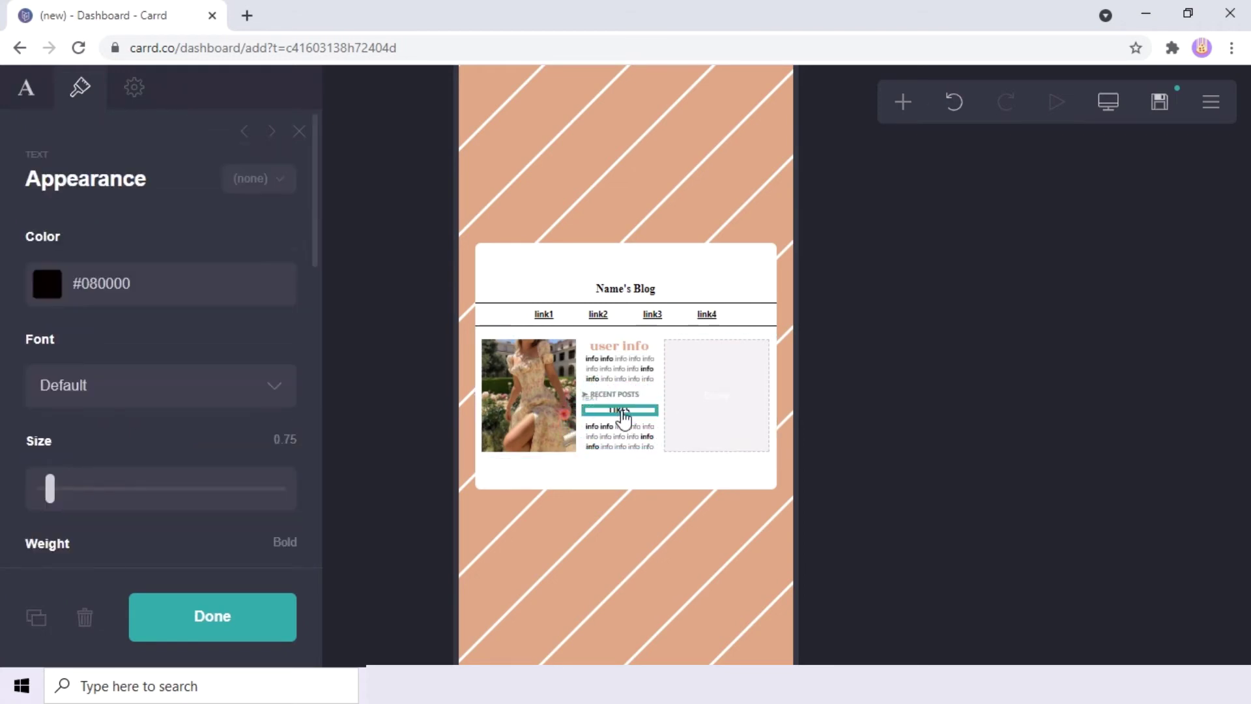
Set the LIKES text's margins to 0 and duplicate the info paragraph beneath it.
scroll(179, 453, "down", 6)
left_click_drag(61, 386, 48, 390)
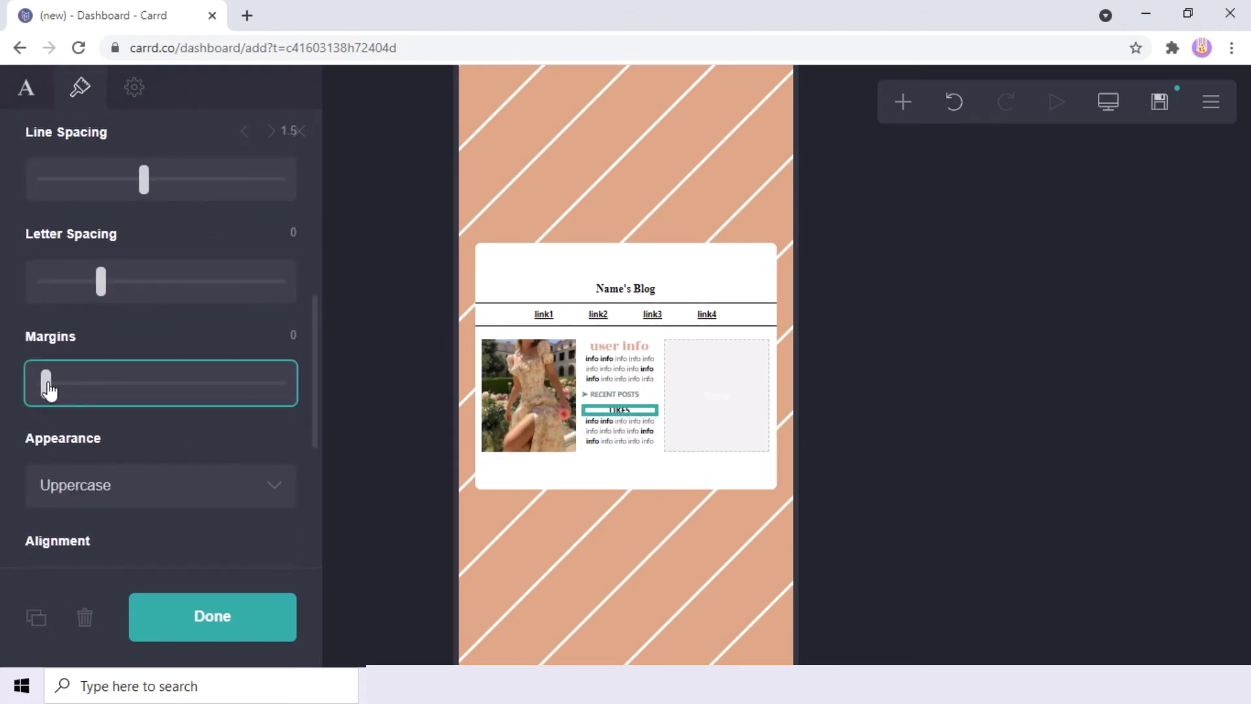
left_click(637, 437)
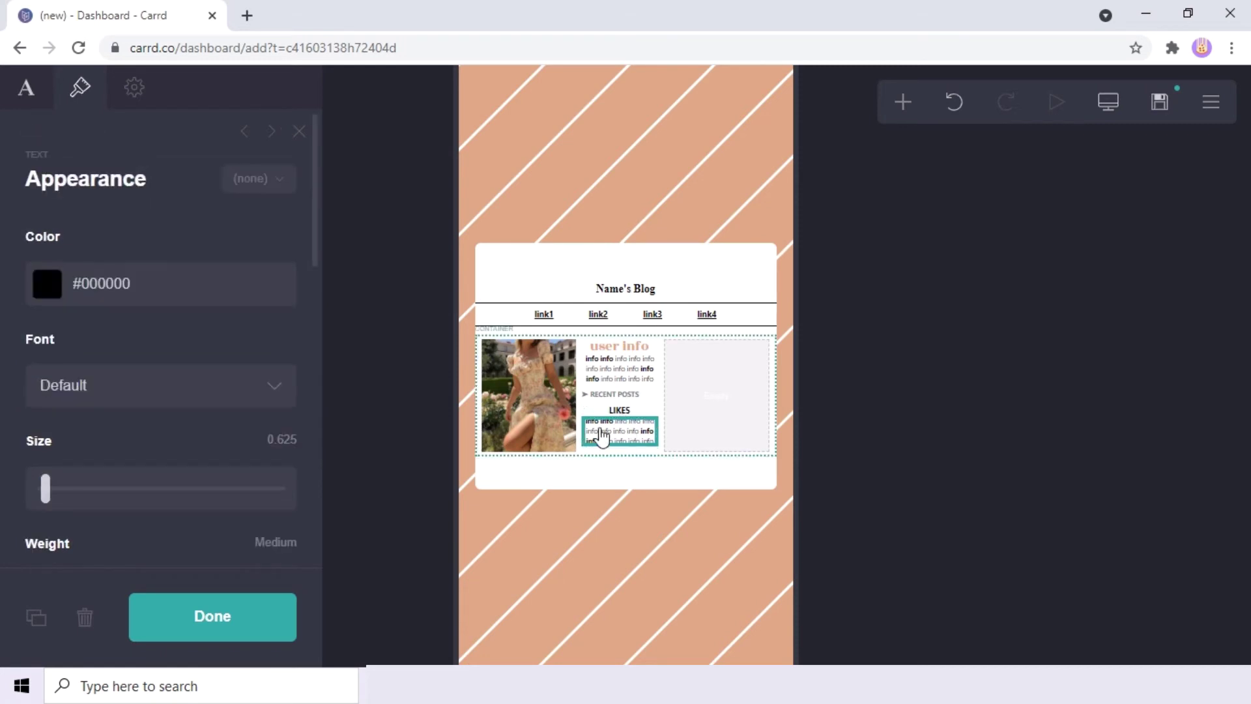
scroll(65, 554, "down", 5)
left_click(23, 624)
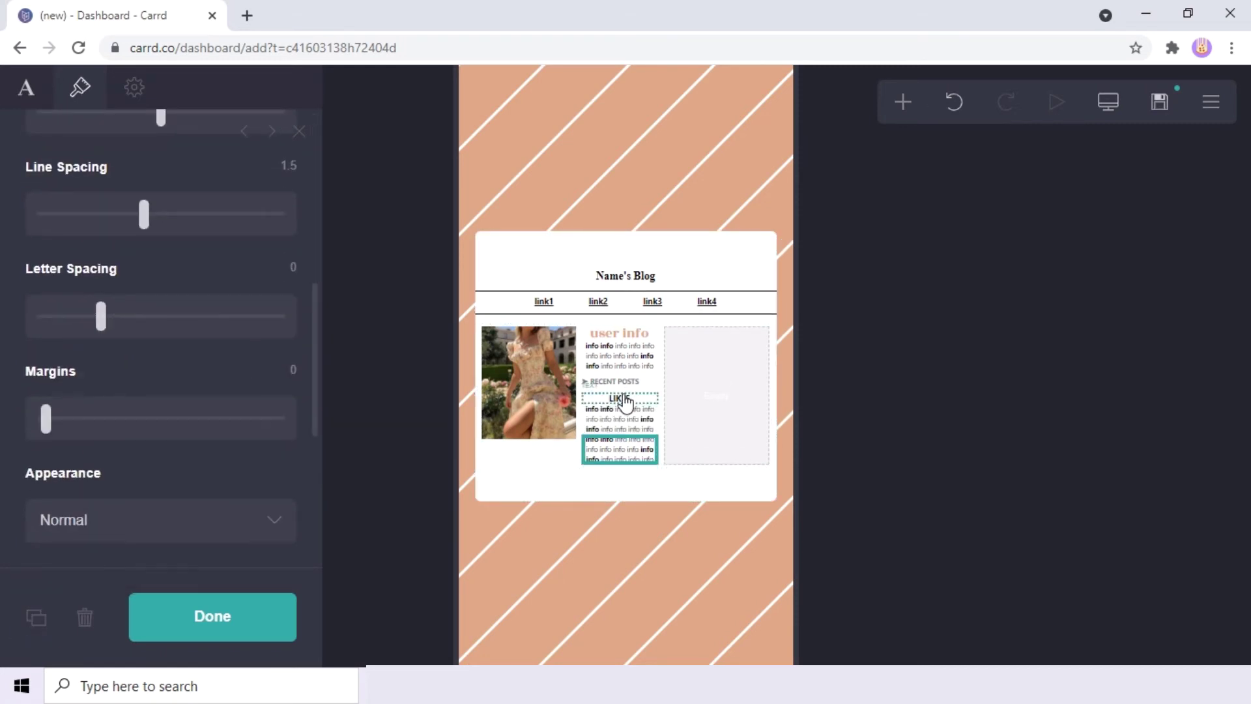
Duplicate the LIKES text, place the copy between the two lower info paragraphs, and change its wording to "DISLIKES".
left_click(47, 615)
left_click_drag(619, 409, 609, 446)
left_click(26, 88)
left_click(38, 235)
key("Caps_Lock")
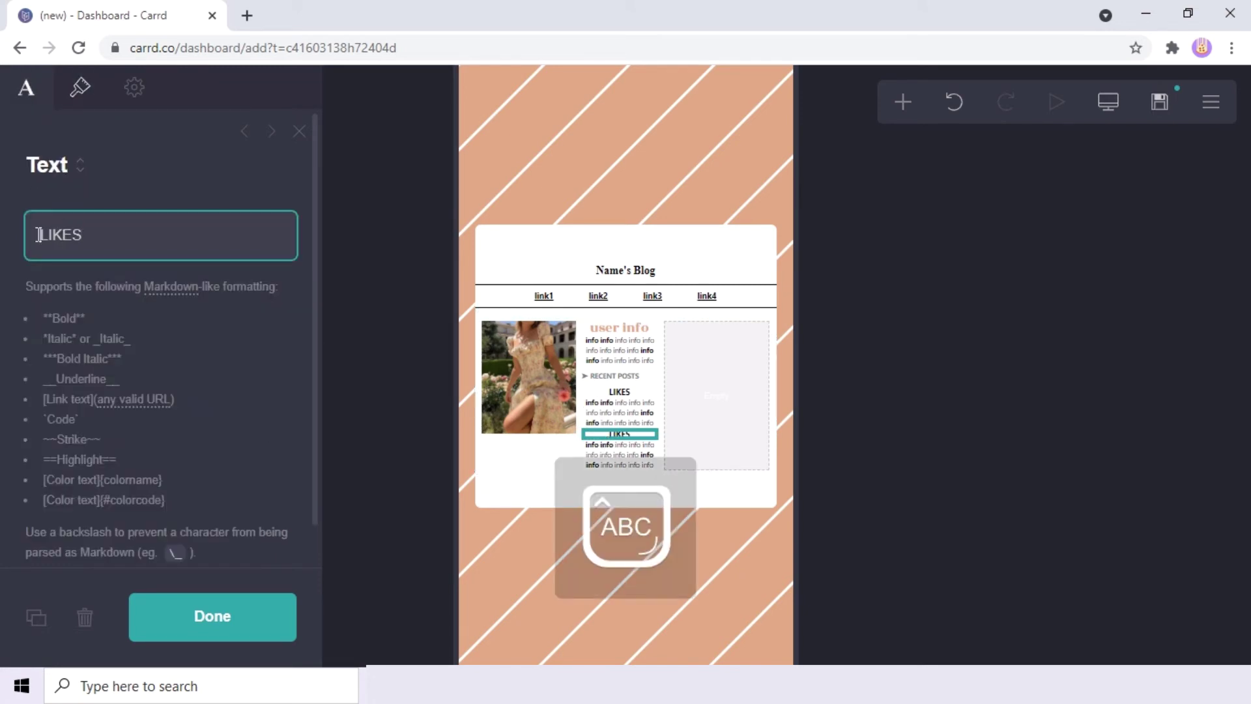
type("DIS")
key("Caps_Lock")
Set the DISLIKES text's margins to 0.375.
left_click(80, 91)
scroll(137, 404, "down", 5)
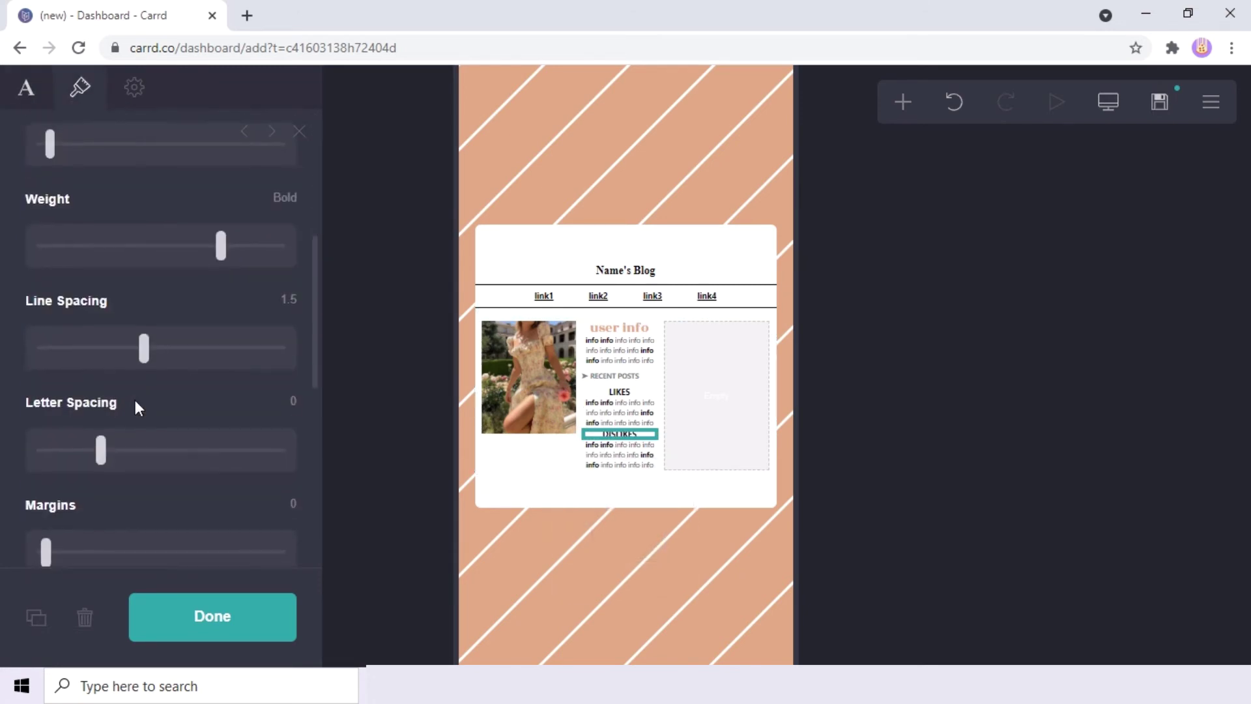
left_click_drag(52, 357, 62, 358)
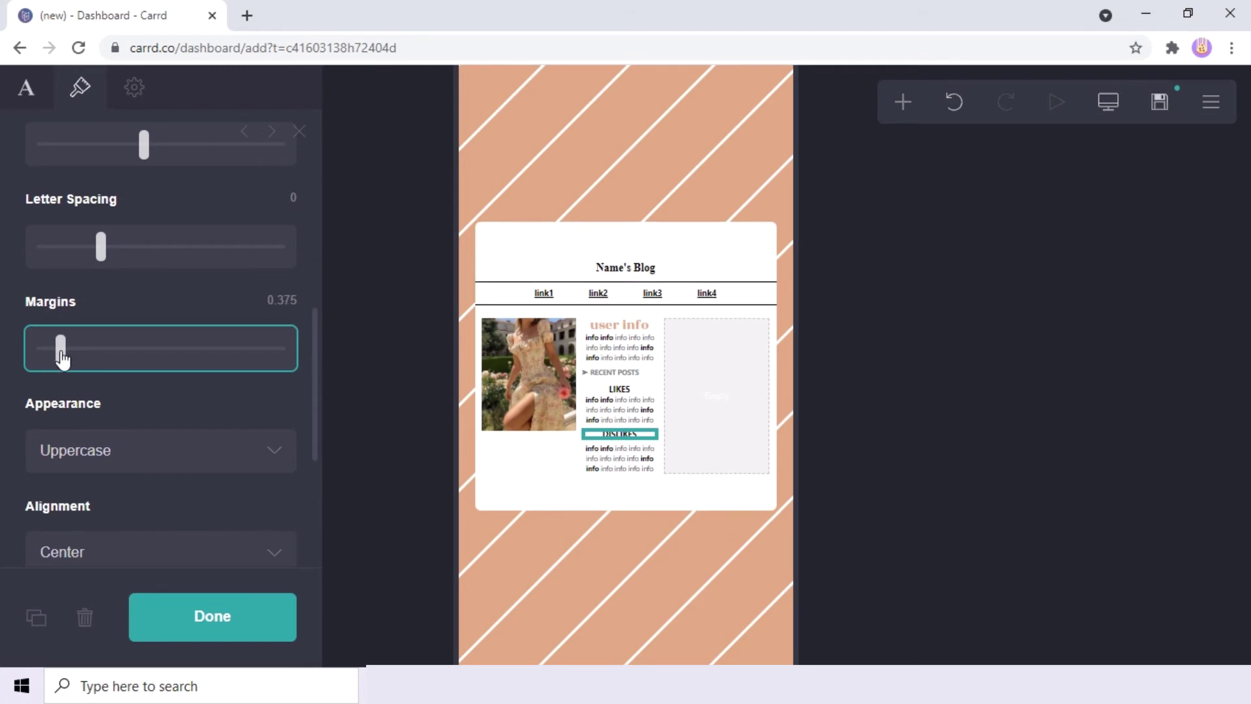
Duplicate the RECENT POSTS text below the DISLIKES paragraph and reword the copy as "➤ BLOG RATING".
left_click(588, 368)
left_click(36, 616)
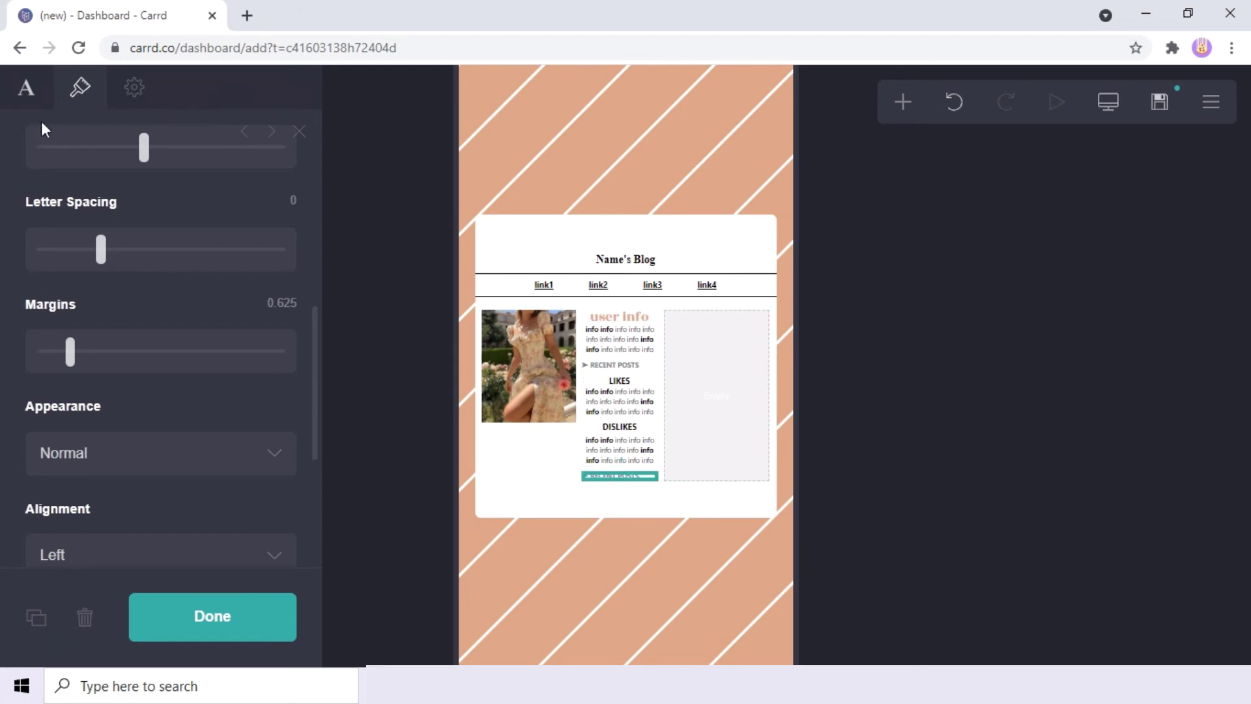
left_click(26, 87)
left_click_drag(171, 196, 57, 195)
key("BackSpace")
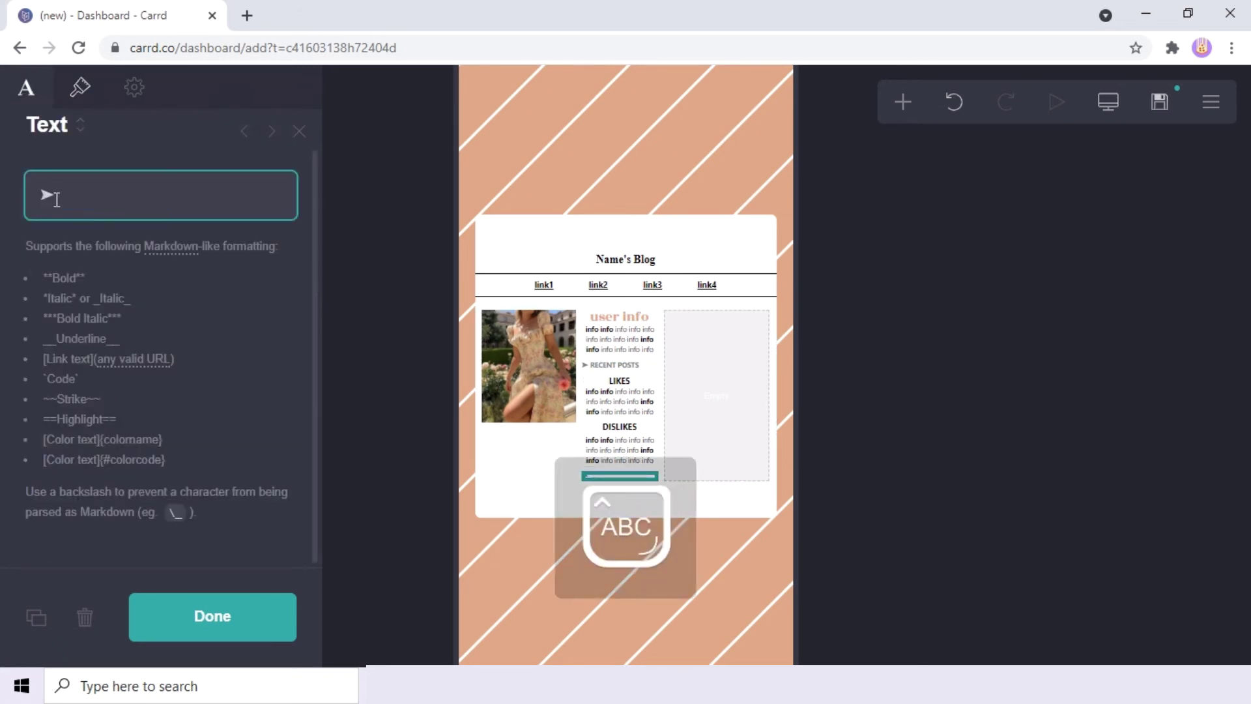
type("BLOG RATING")
key("Caps_Lock")
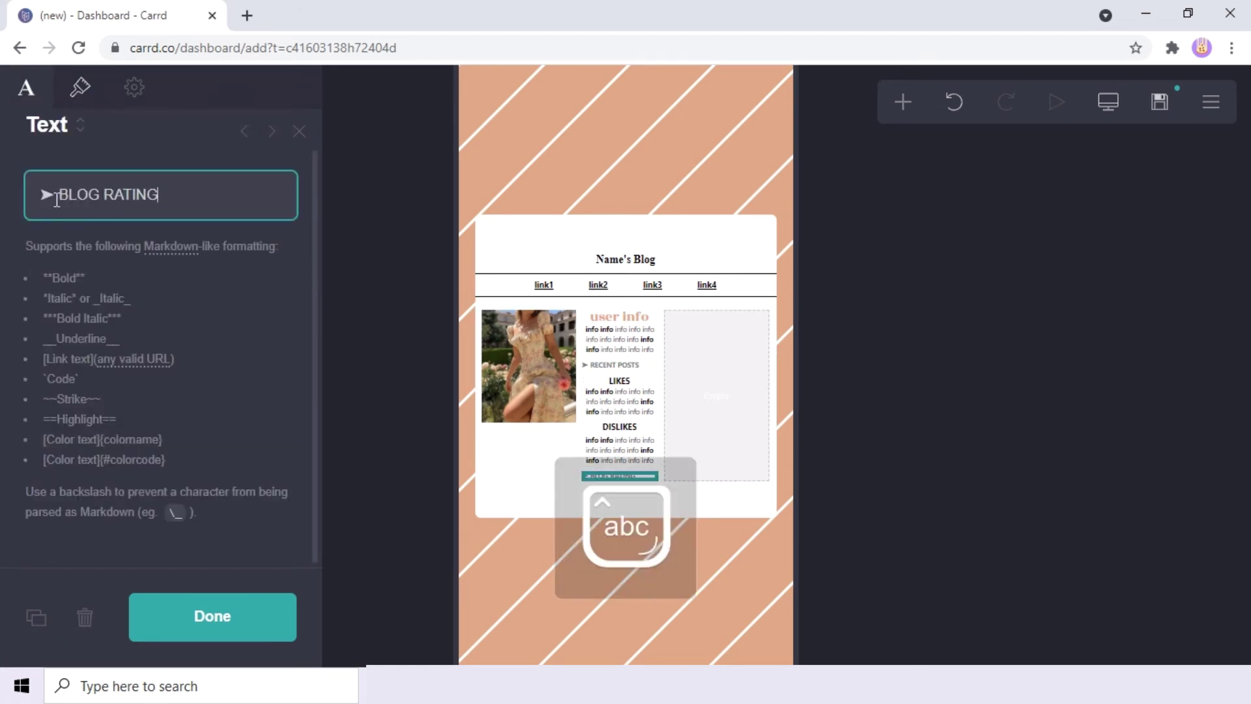
Copy the five-star symbol from the Notepad notes and add a text below BLOG RATING reading "★★★★★ [5/5]{black}".
key("alt+Tab")
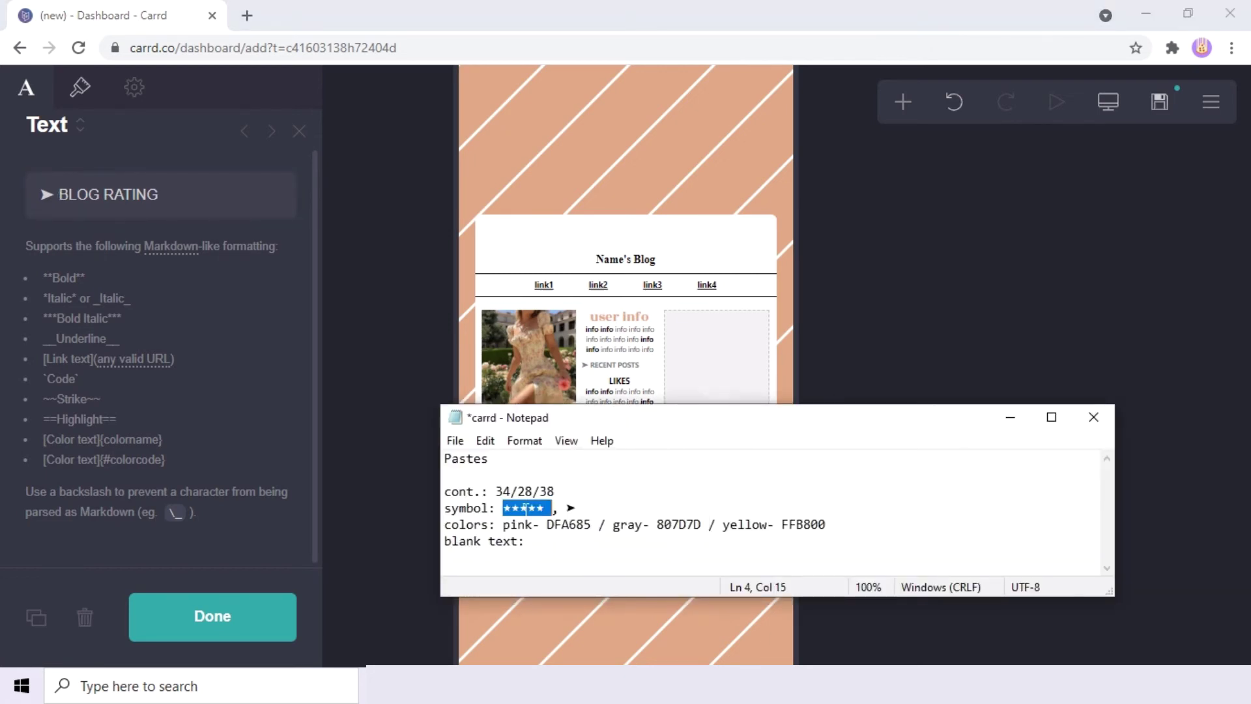
key("alt+Tab")
left_click(528, 365)
left_click(628, 477)
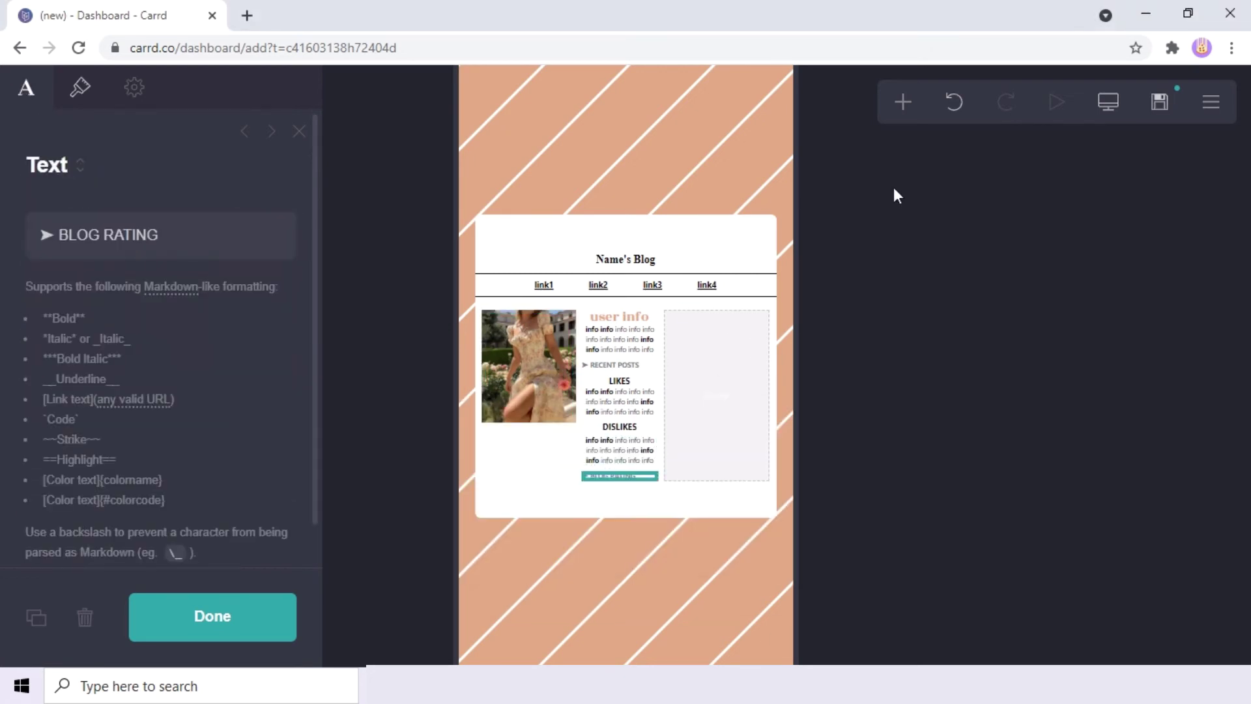
left_click(905, 103)
left_click(678, 172)
key("ctrl+v")
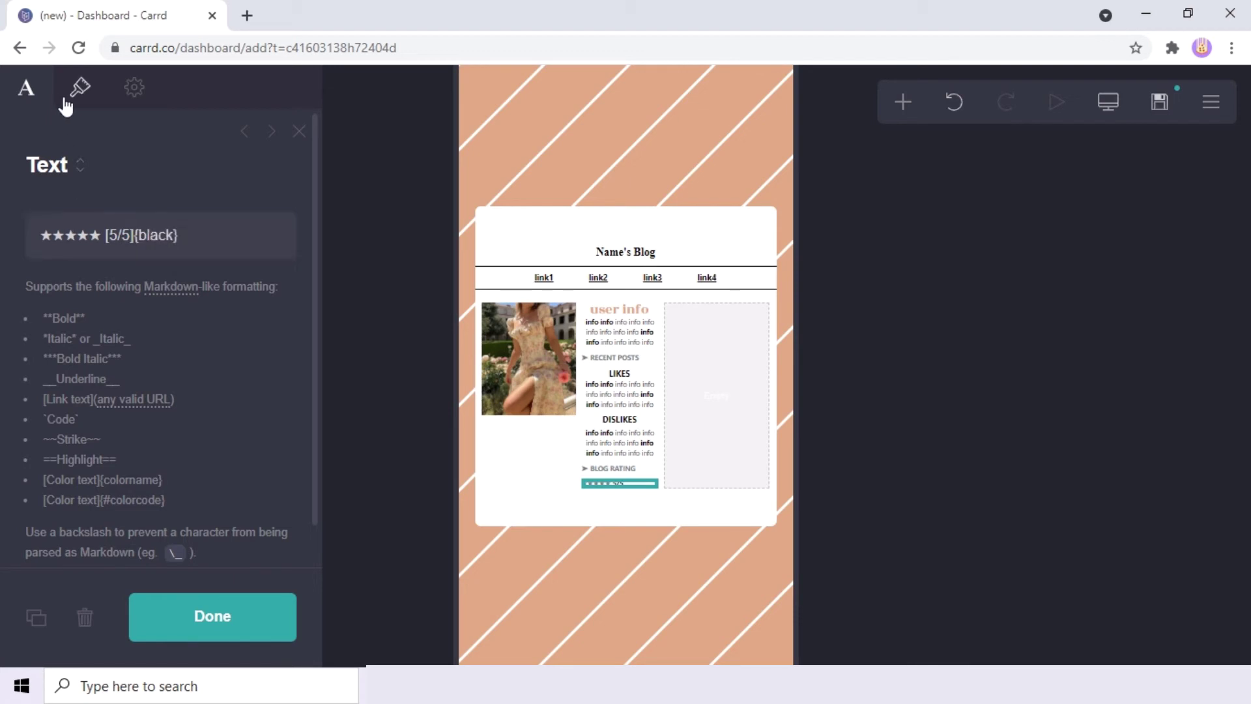
Set the star rating text's alignment to Center.
left_click(79, 87)
scroll(250, 388, "down", 5)
left_click(159, 391)
left_click(147, 458)
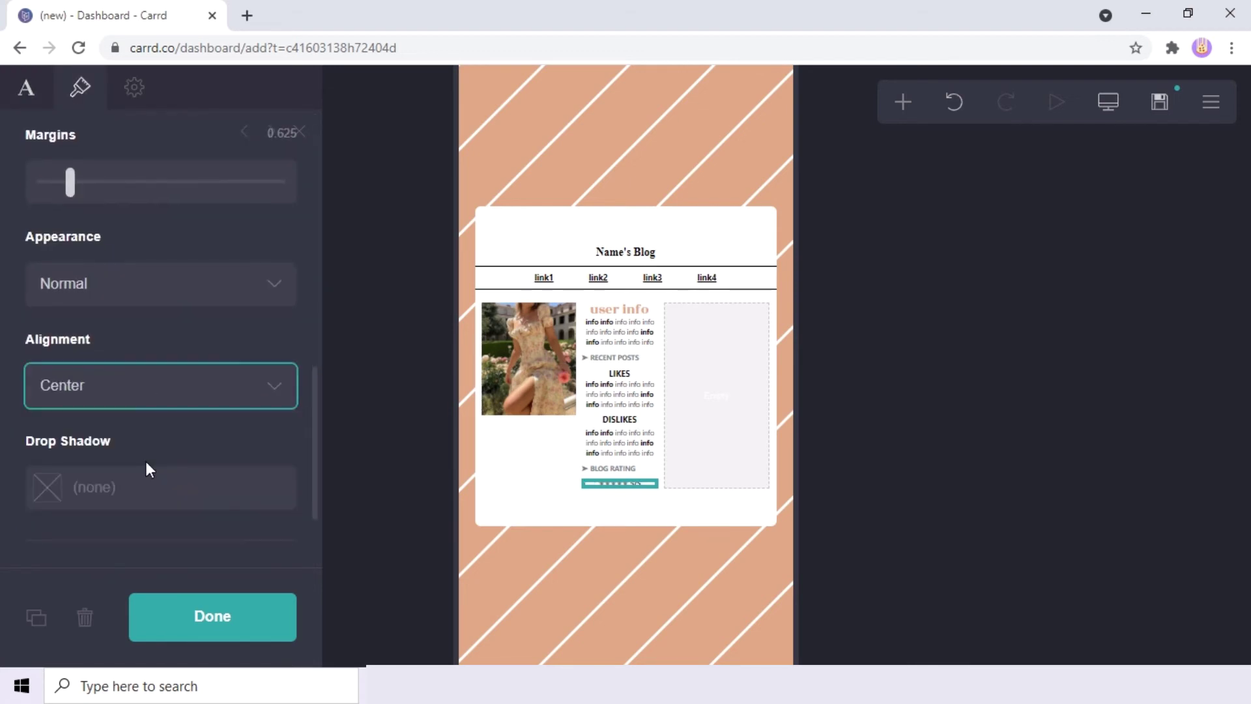
Copy the yellow code FFB800 from the Notepad notes and apply it as the star rating text's color.
key("alt+Tab")
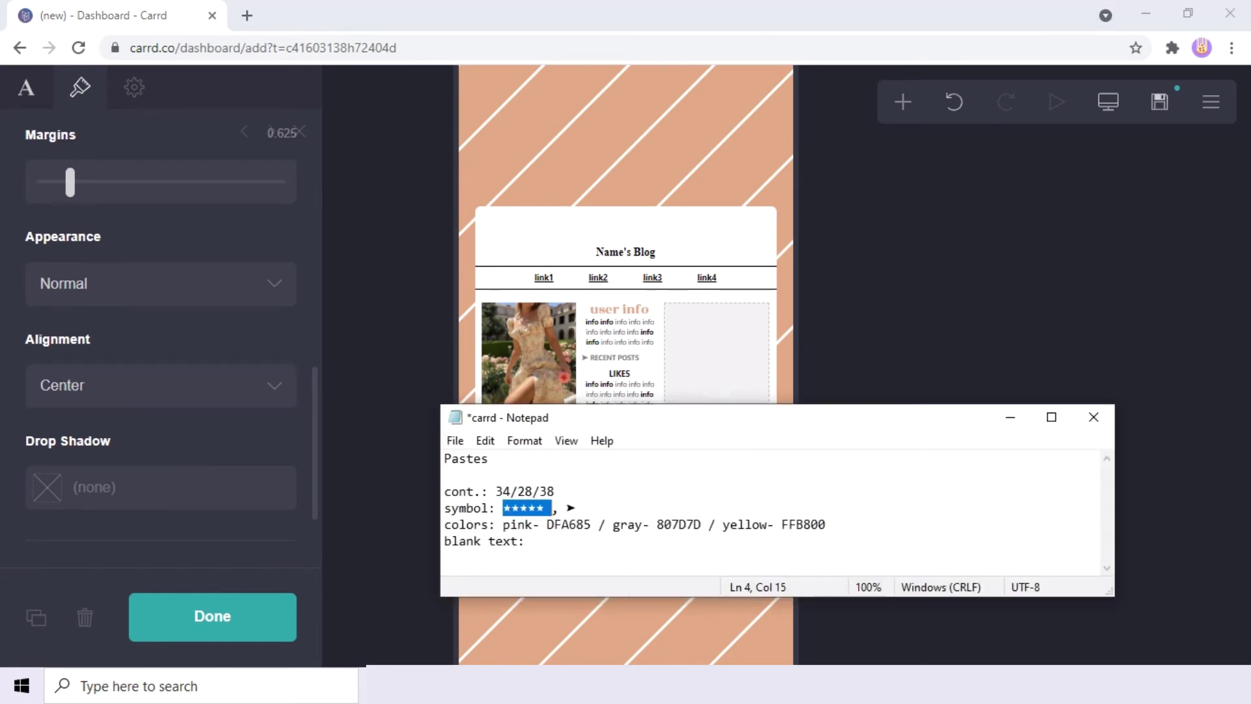
double_click(798, 525)
scroll(115, 273, "down", 5)
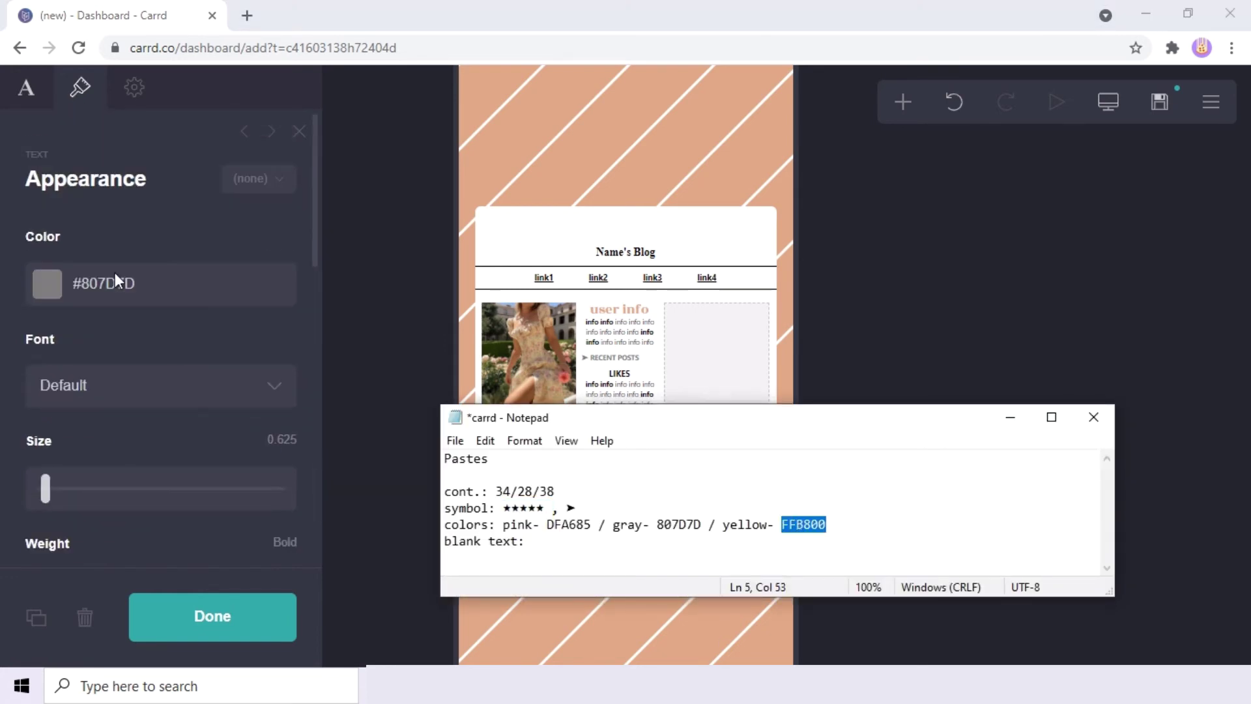
left_click(115, 272)
double_click(136, 281)
key("ctrl+v")
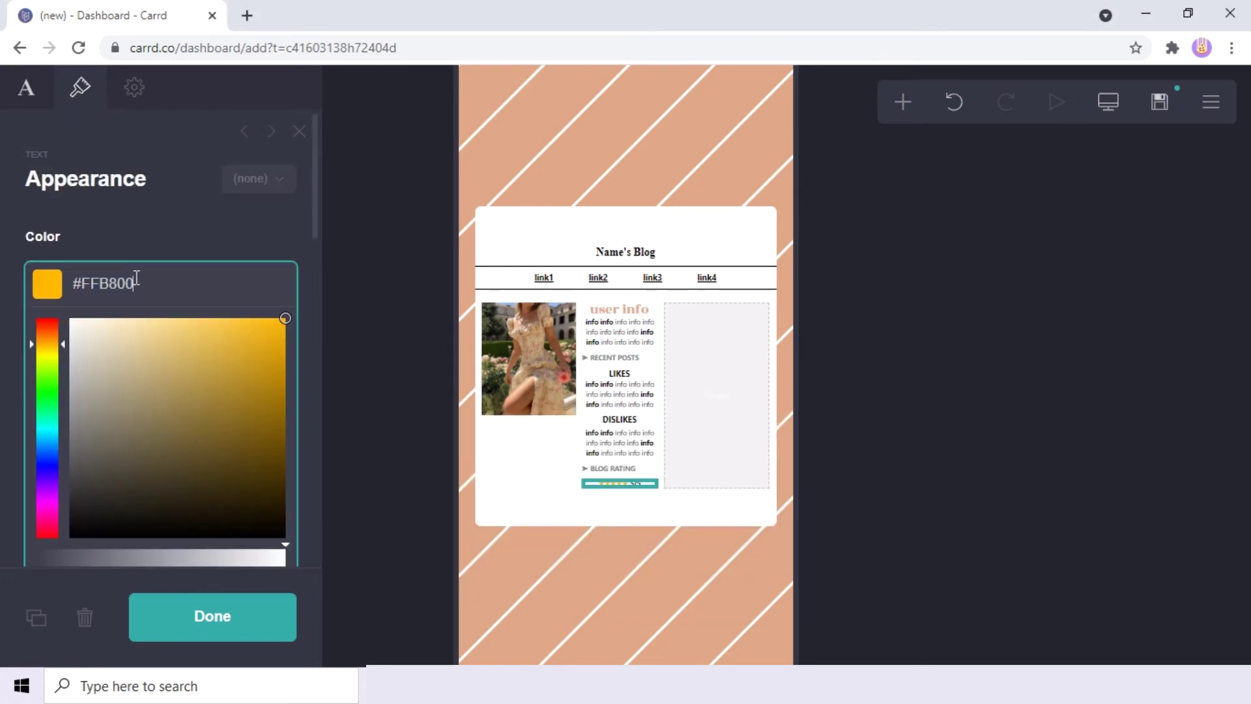
Add an image element to the empty third column and upload the bistro photo to it.
left_click(895, 103)
left_click(729, 206)
left_click_drag(619, 488, 723, 342)
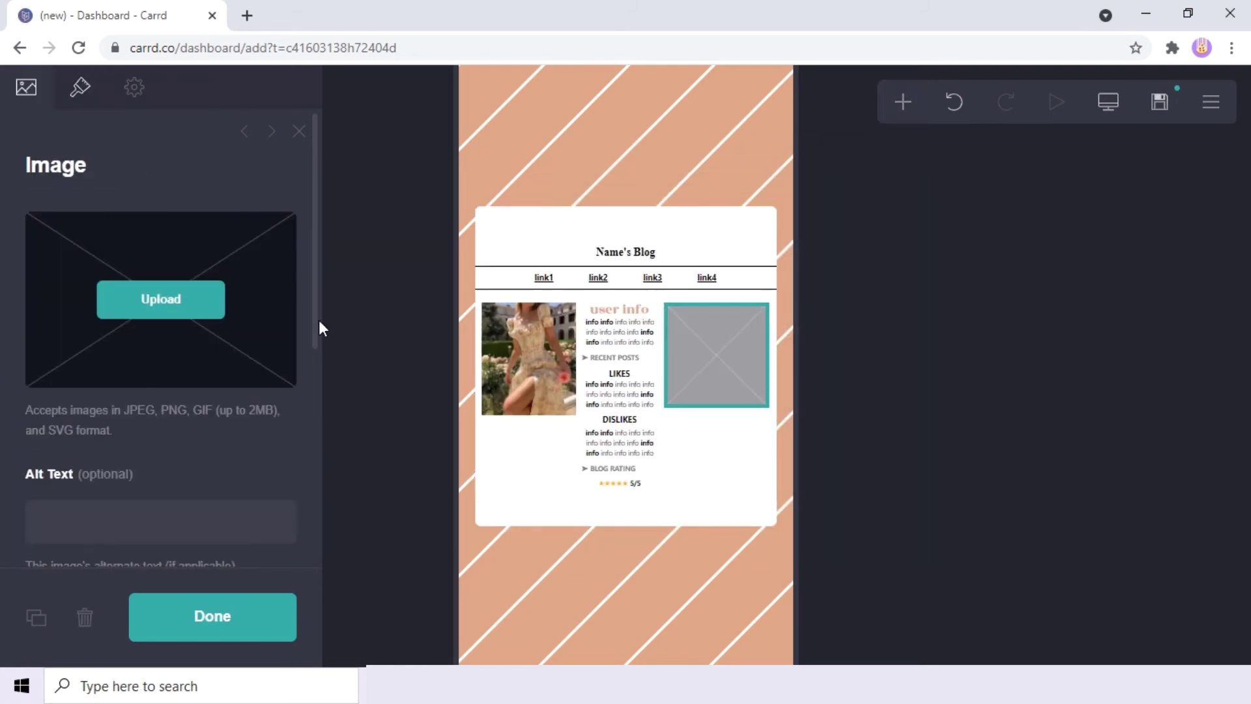
left_click(148, 303)
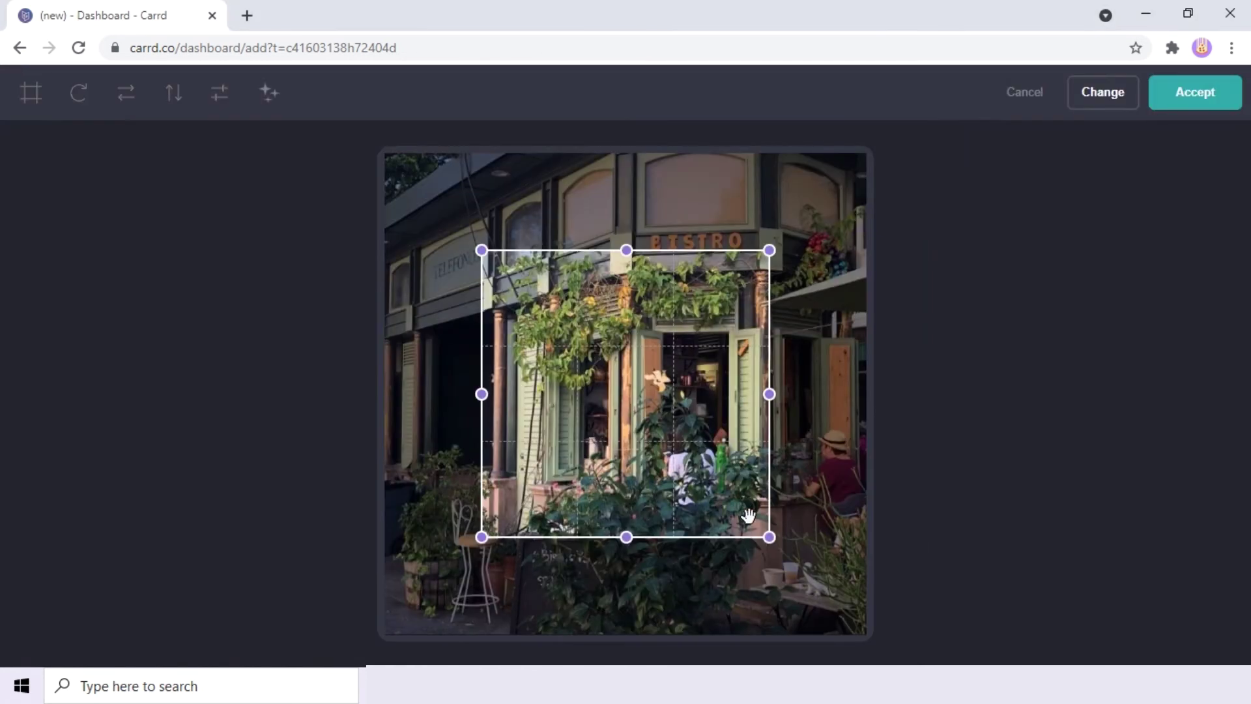
Crop the bistro photo to a wide strip spanning its full width, including the BISTRO sign, and accept the crop.
left_click_drag(770, 536, 888, 526)
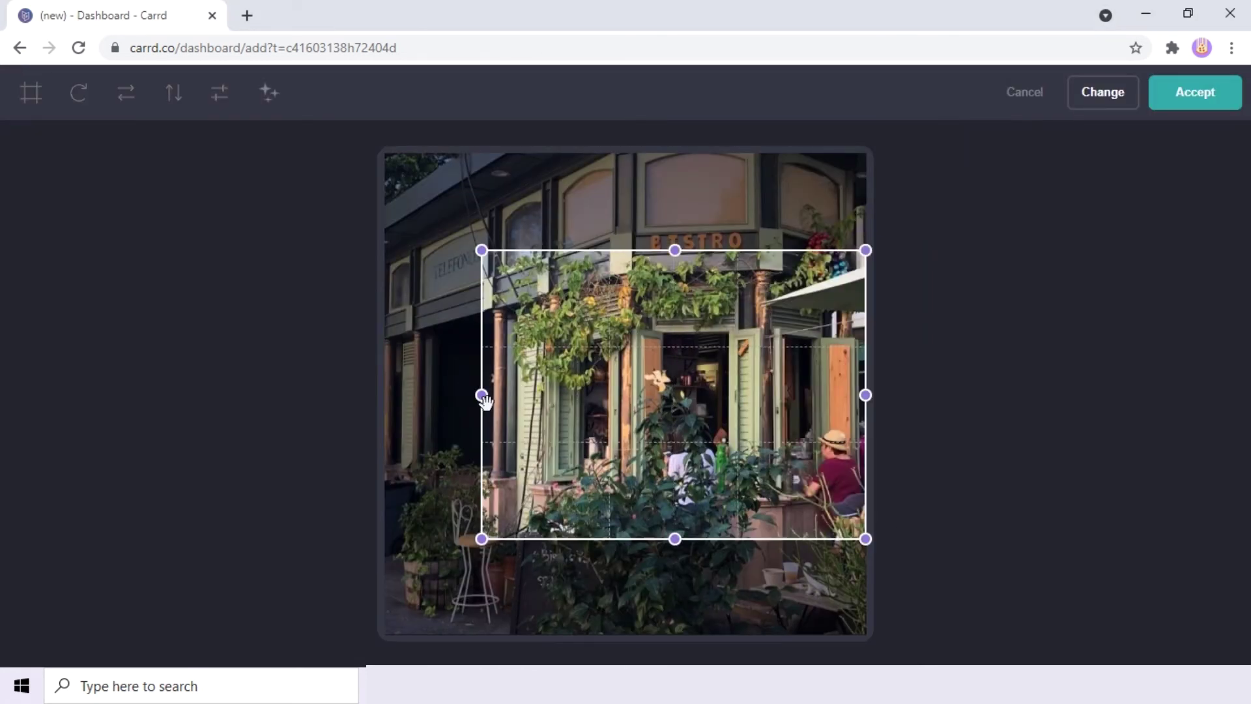
left_click_drag(486, 401, 534, 341)
left_click_drag(571, 398, 574, 418)
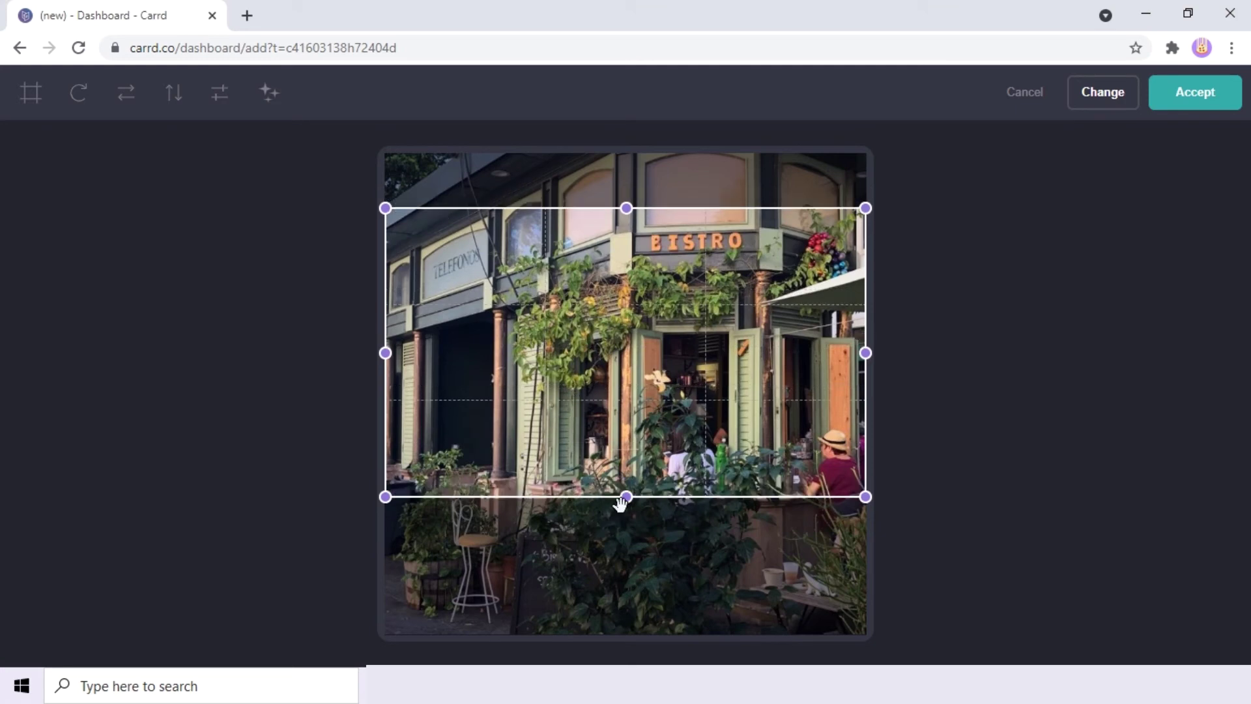
left_click_drag(619, 501, 645, 444)
left_click(1195, 92)
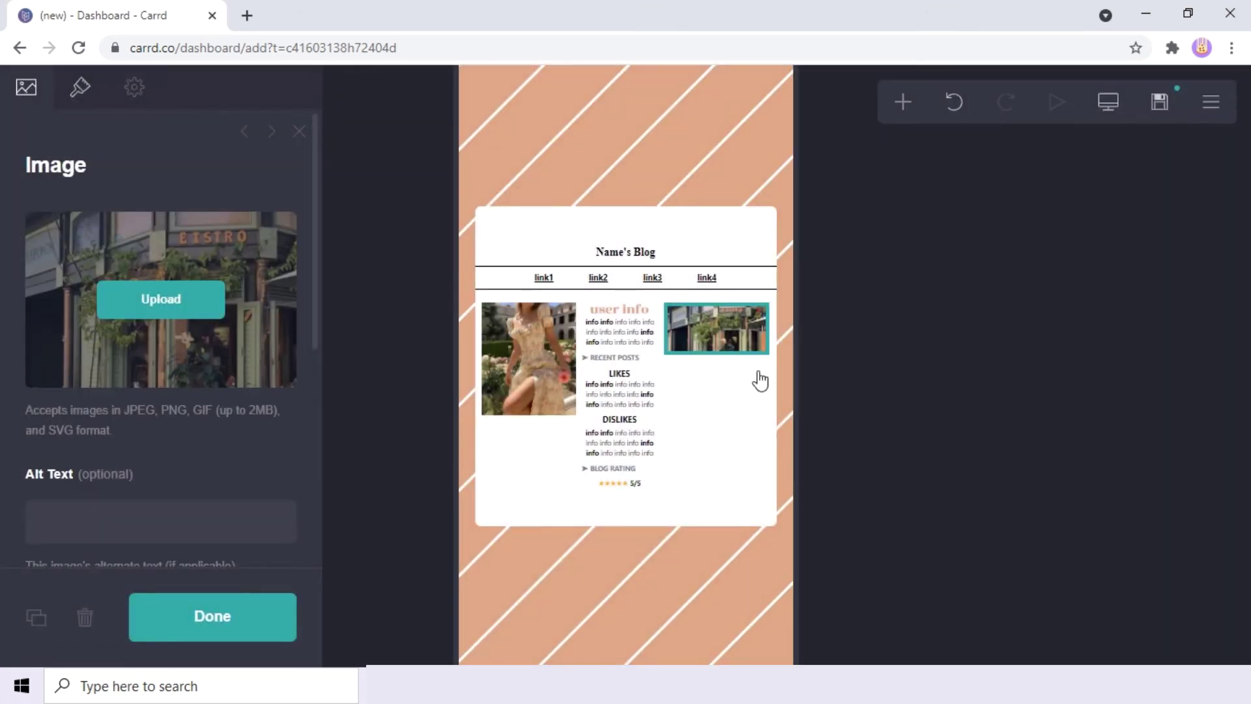
Duplicate the star rating text and move the copy below the bistro image in the third column.
left_click(630, 485)
left_click(630, 487)
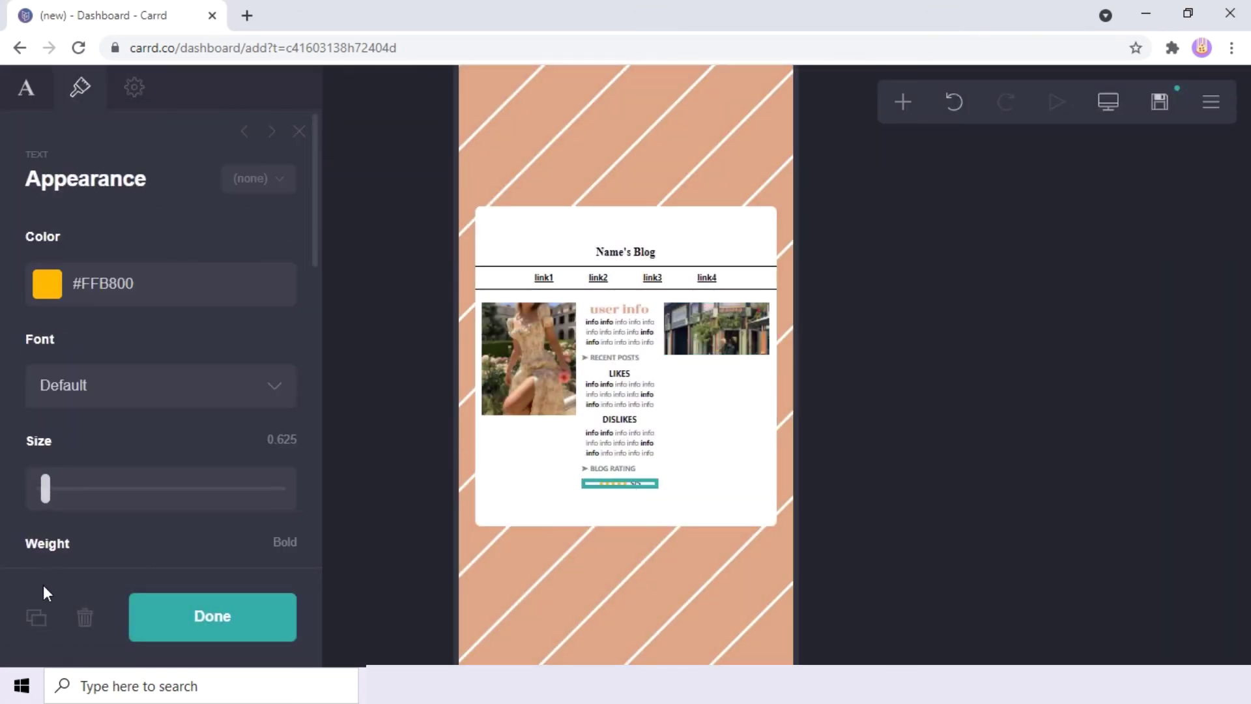
left_click(37, 616)
left_click_drag(636, 498, 724, 349)
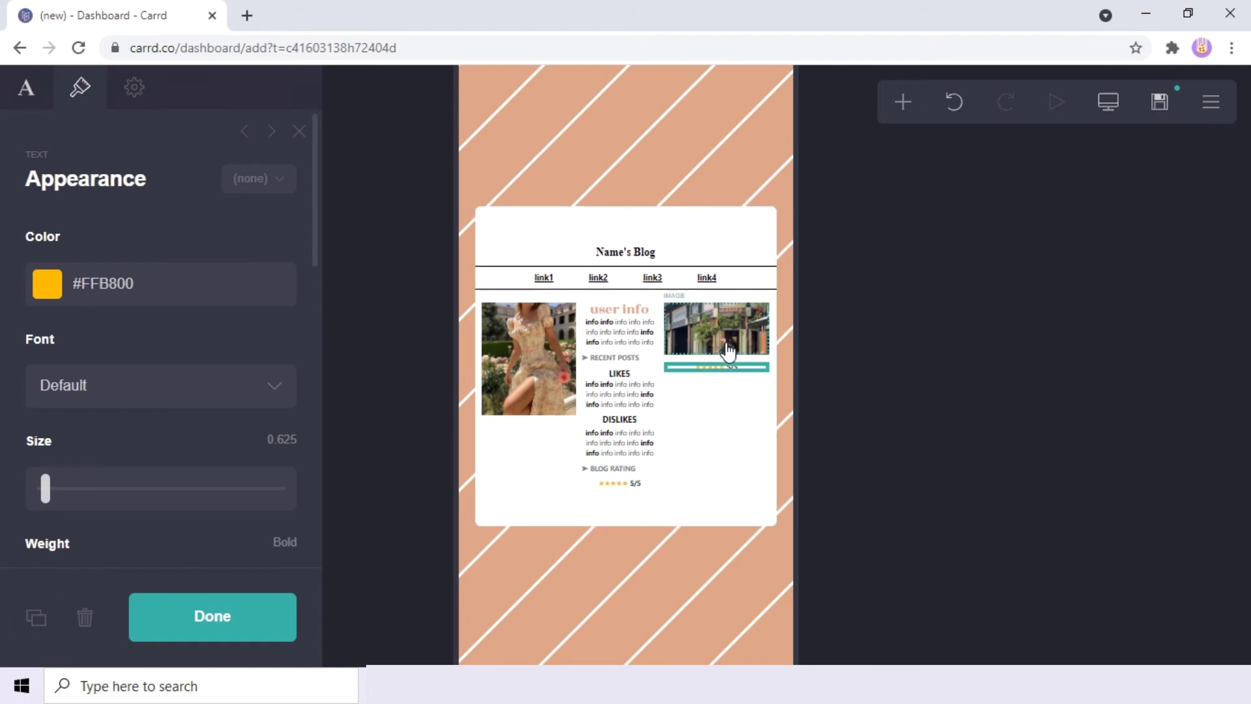
Set the bistro image's margins to 0 and the margins of the star rating beneath it to 0.375.
left_click(728, 352)
left_click(80, 106)
scroll(129, 420, "down", 3)
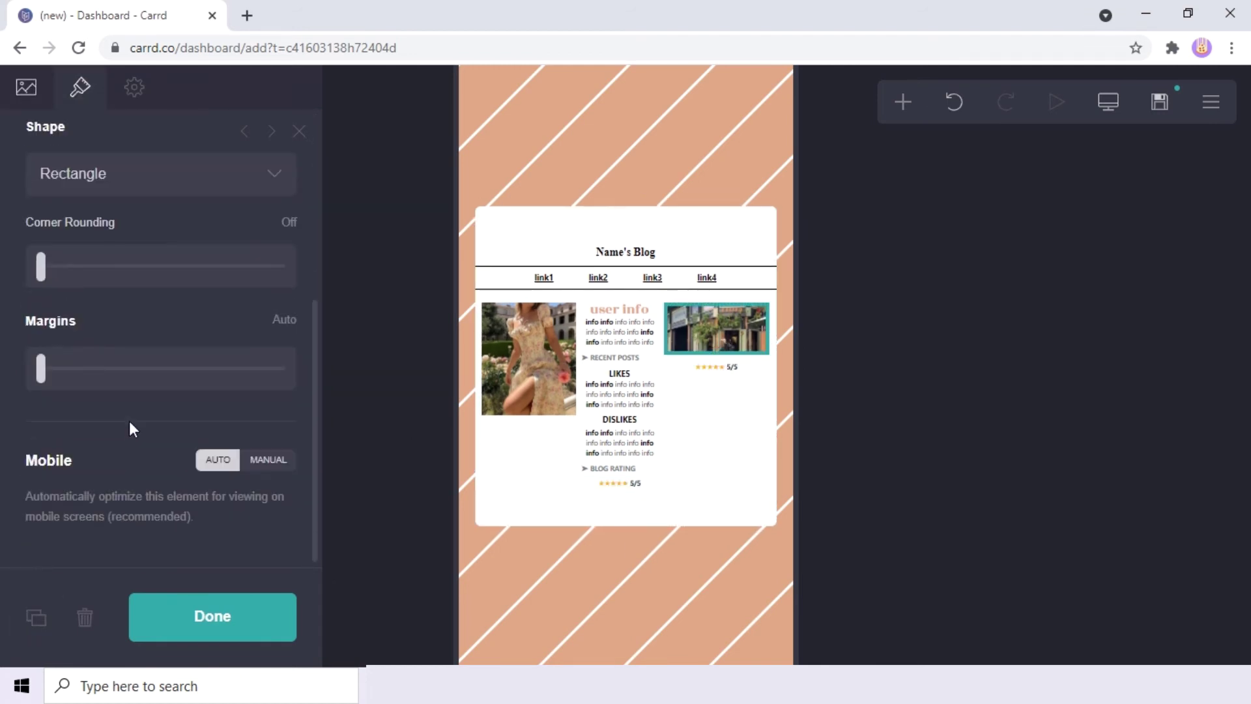
left_click(273, 340)
type("0")
left_click(712, 366)
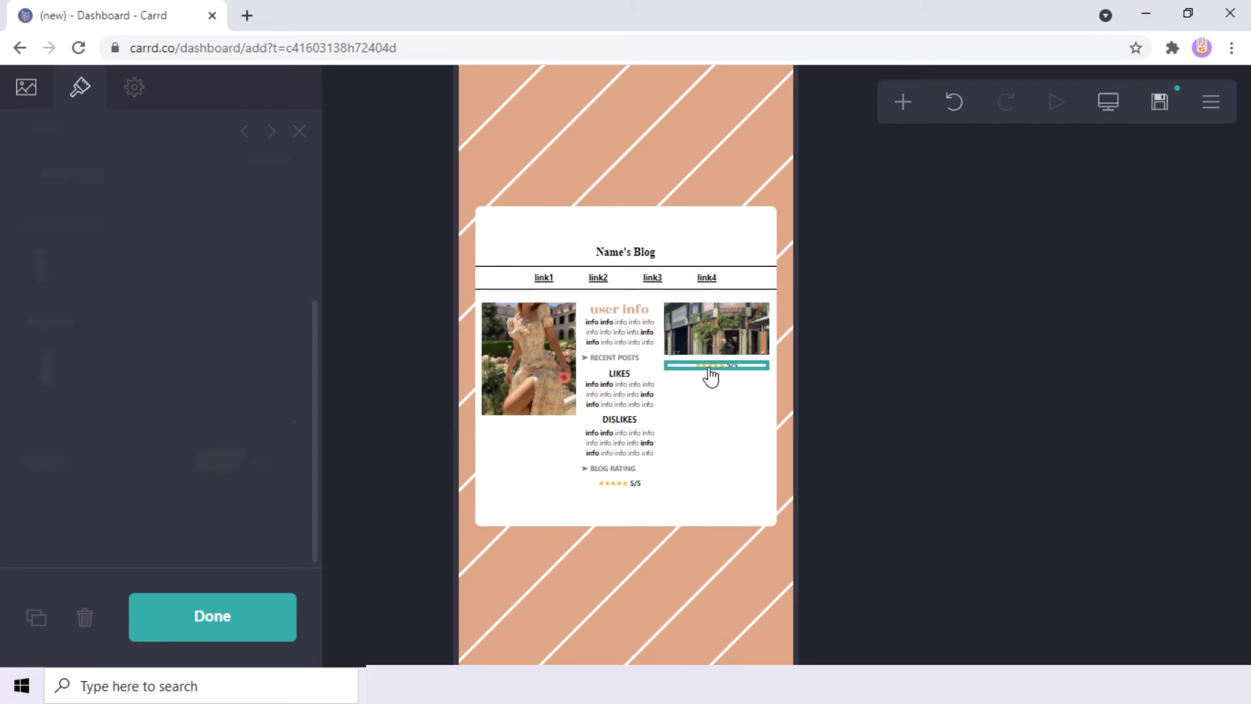
scroll(173, 423, "up", 3)
left_click_drag(70, 282, 62, 287)
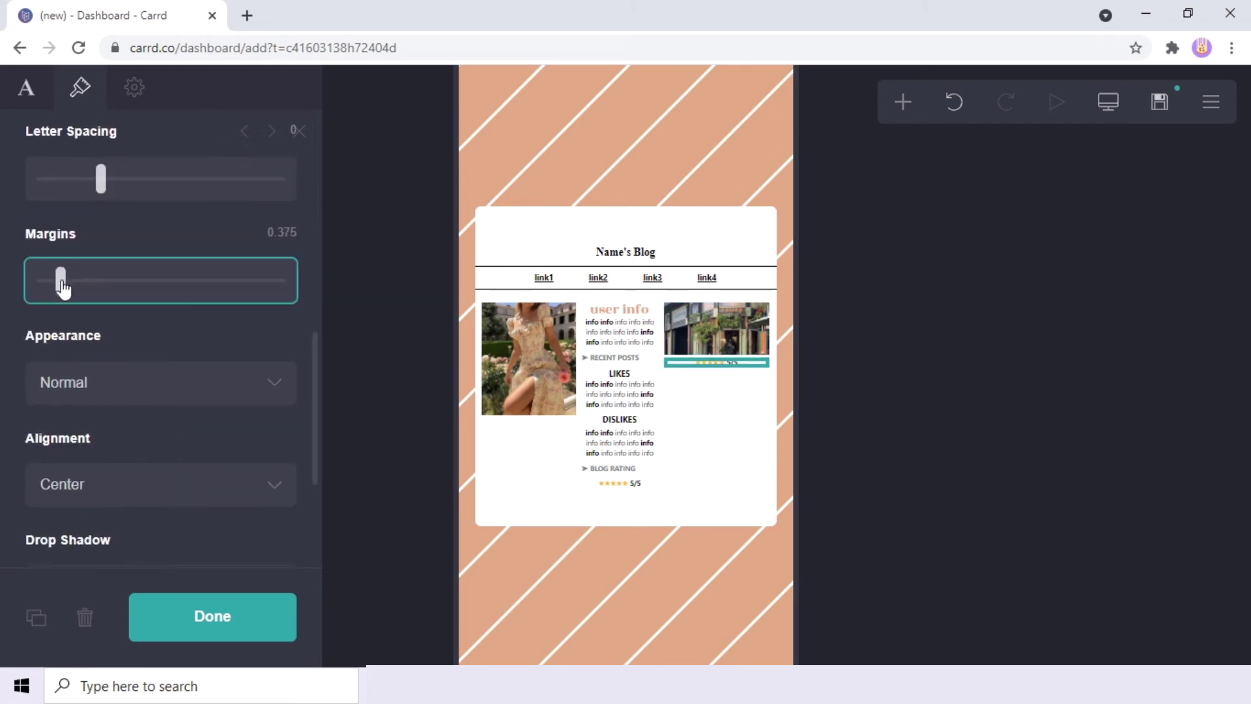
Set the height of the dress photo in the first column to 17.5.
left_click(544, 395)
left_click_drag(44, 390, 125, 393)
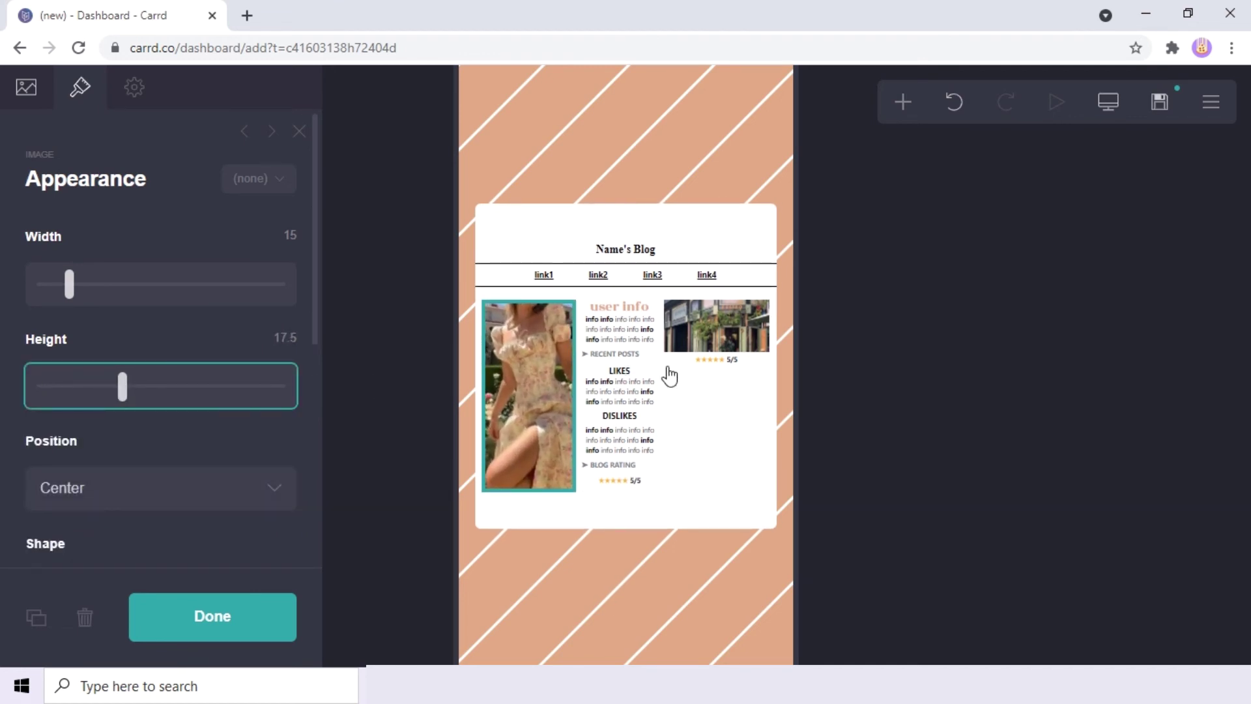
Duplicate the "user info" heading, move the copy below the third column's star rating, and change its text to "blog info".
left_click(622, 307)
left_click(35, 617)
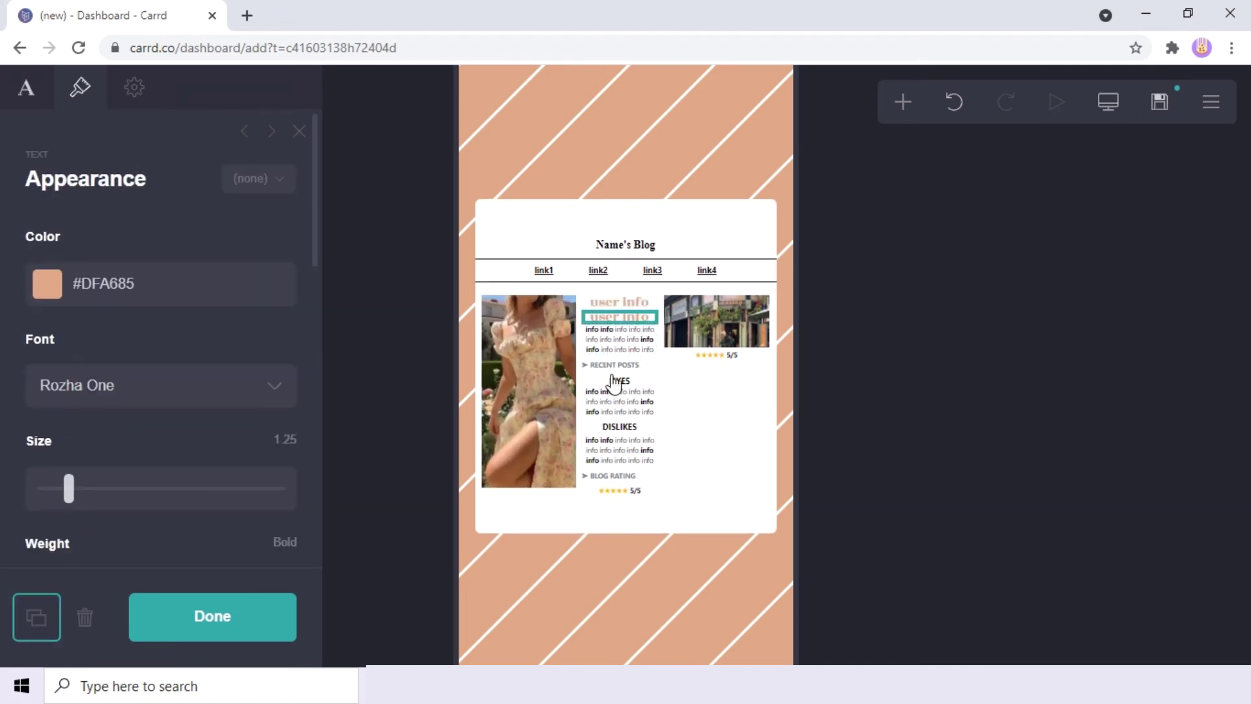
left_click_drag(627, 323, 728, 360)
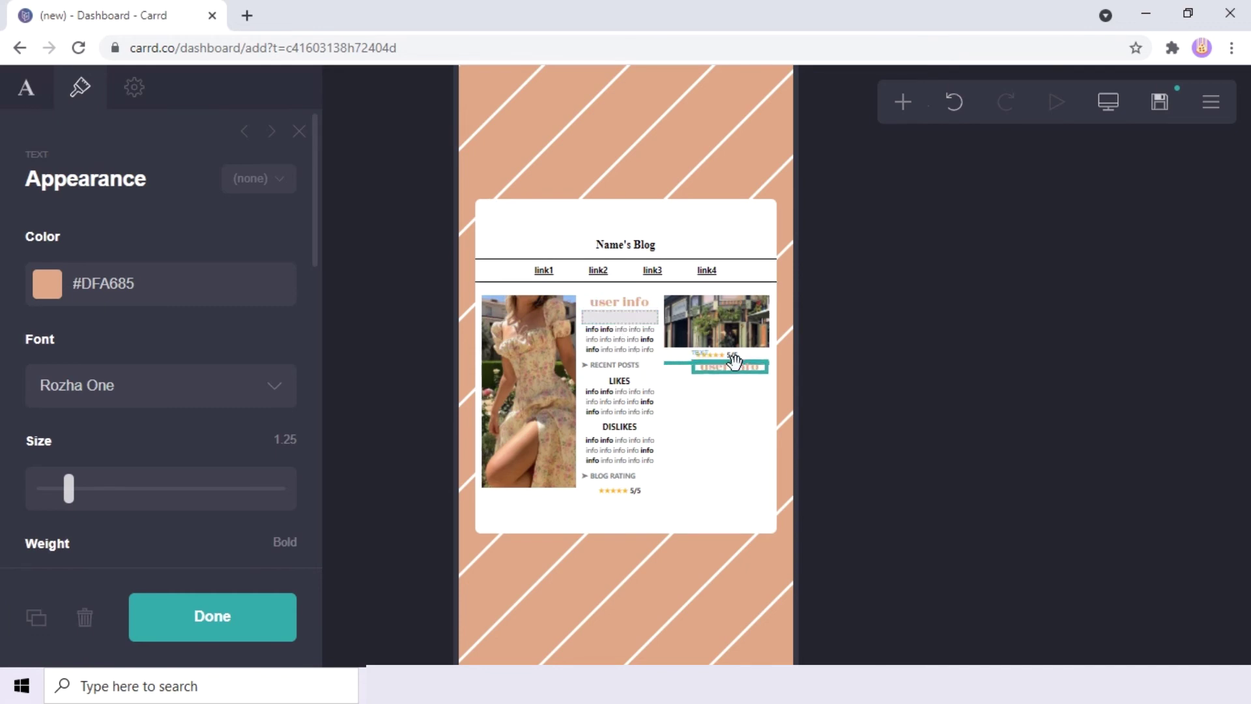
left_click(26, 88)
left_click_drag(72, 249, 2, 245)
type("blog info")
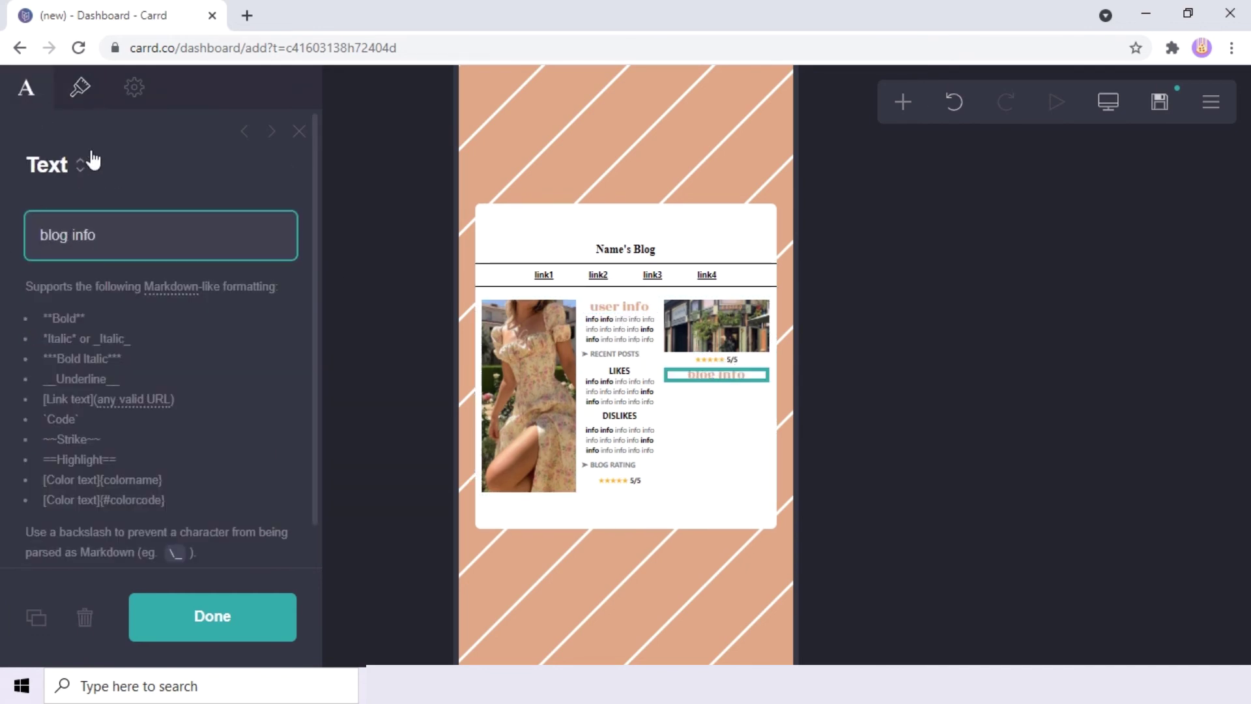
Set the "blog info" heading's size to 1.375.
left_click(81, 90)
left_click(286, 446)
type("1")
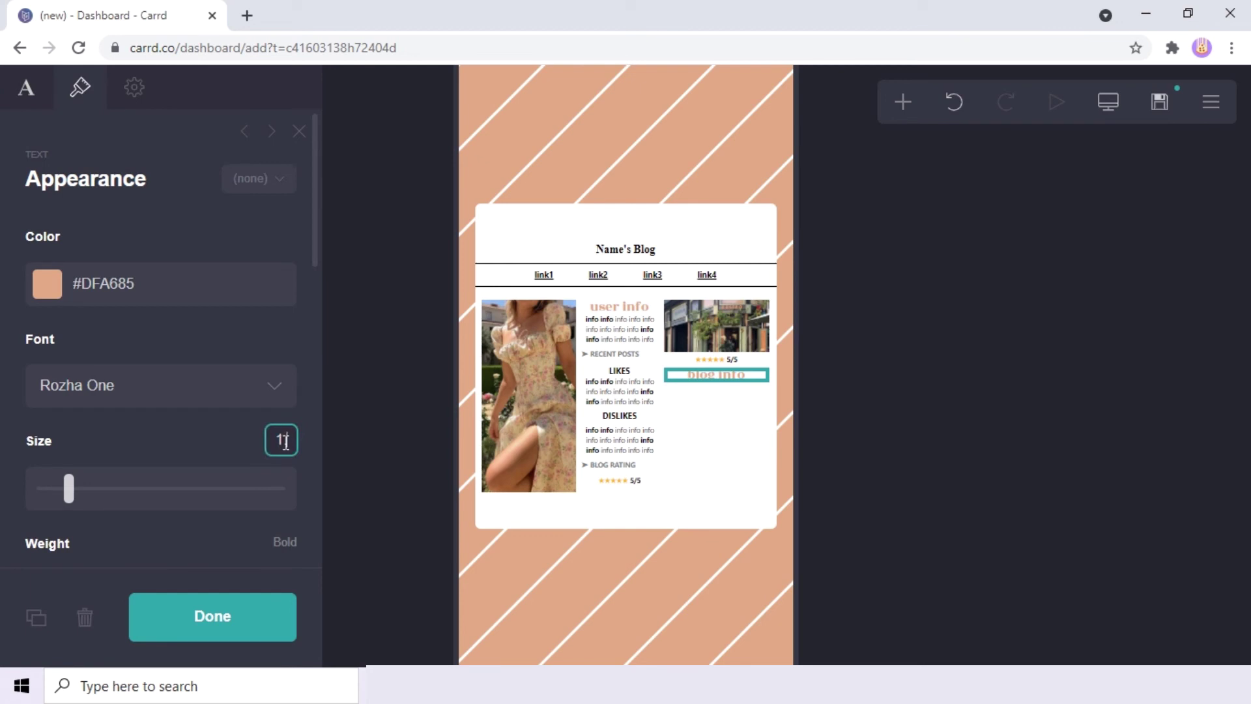
type(".375")
key("Return")
Add a divider between the third column's star rating and the "blog info" heading.
left_click(905, 101)
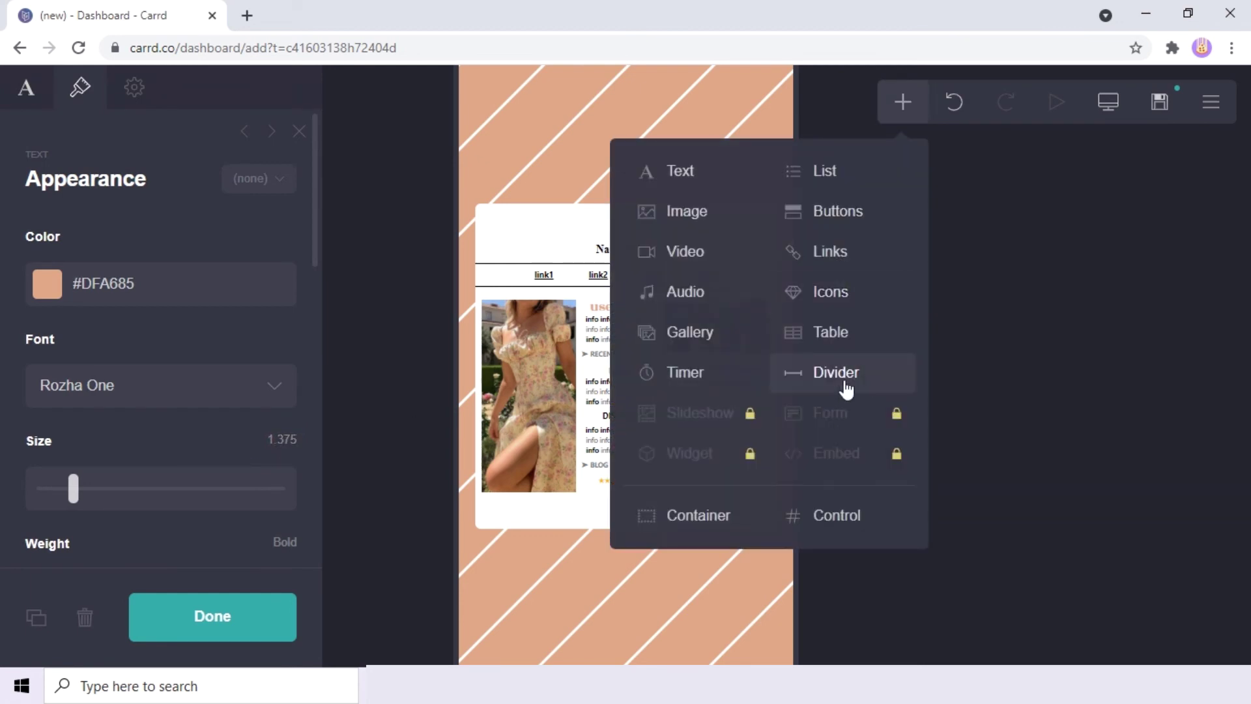
left_click(846, 389)
mouse_move(748, 391)
left_mouse_down()
mouse_move(717, 358)
mouse_move(734, 399)
mouse_move(732, 382)
left_mouse_up()
Set the "blog info" heading's margins to 0.375.
left_click(755, 391)
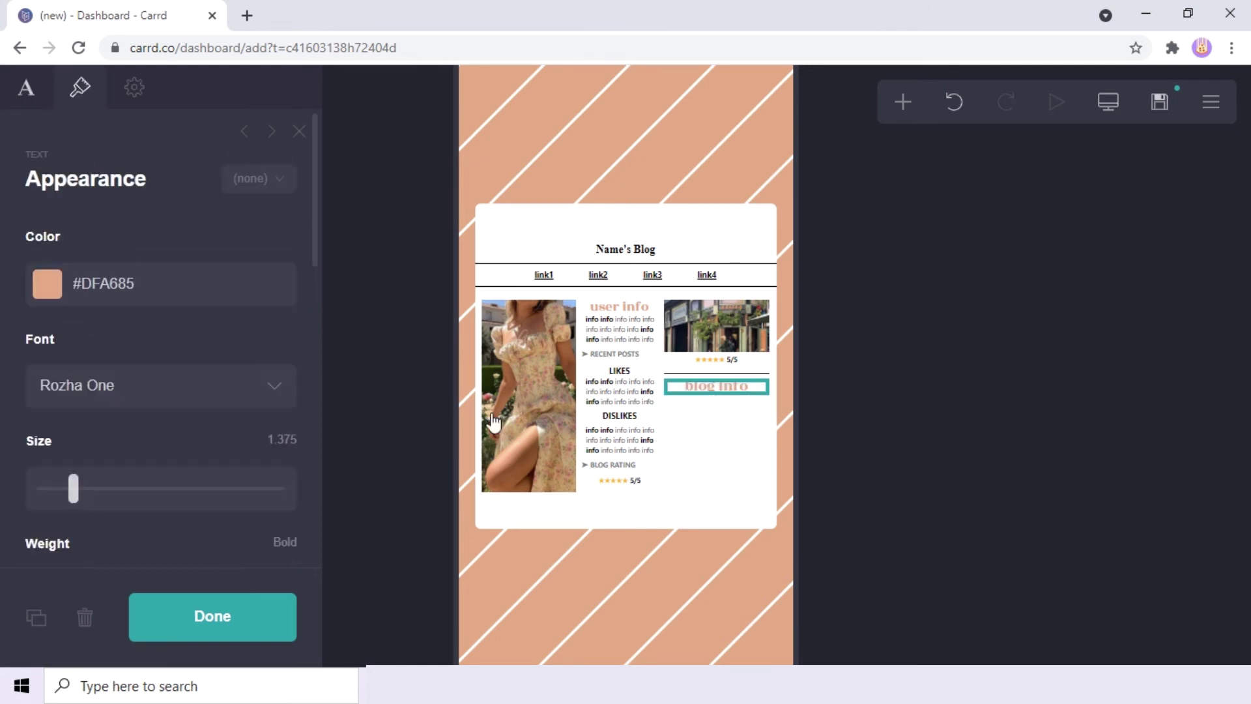
scroll(176, 419, "down", 8)
left_click_drag(50, 235, 63, 236)
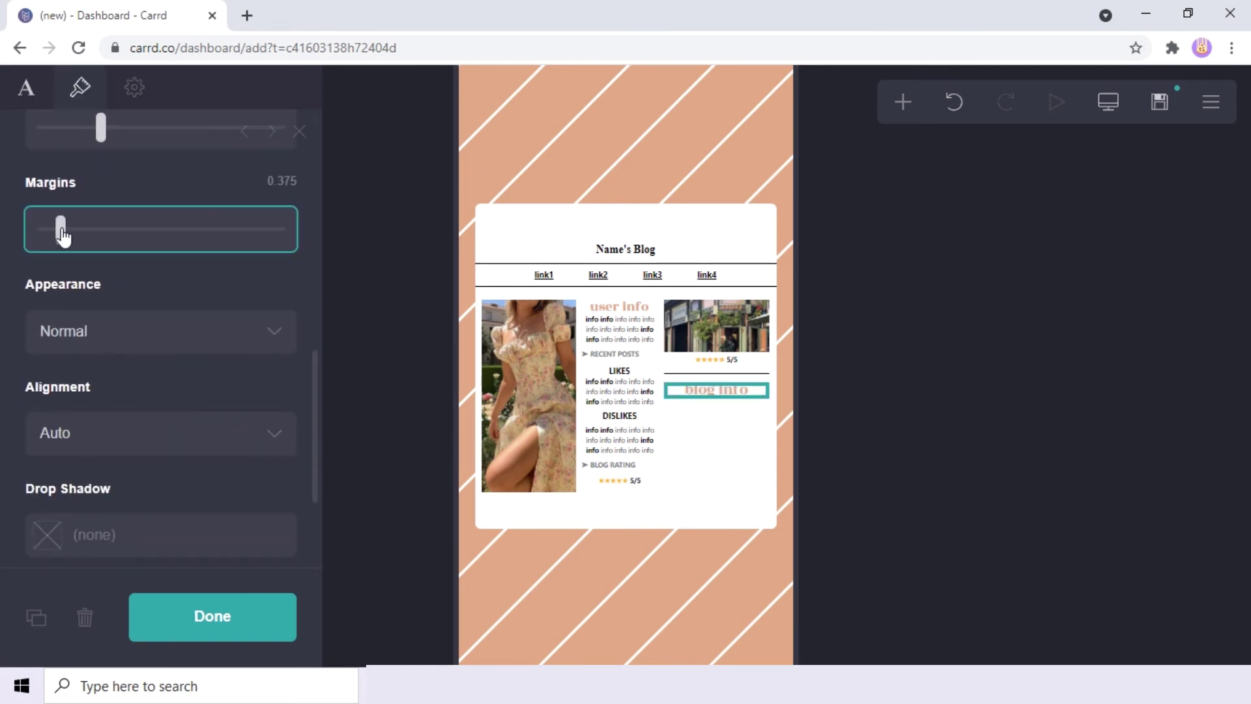
Add a text element below the "blog info" heading, with colour #000000 and the Default font.
left_click(902, 102)
left_click(701, 170)
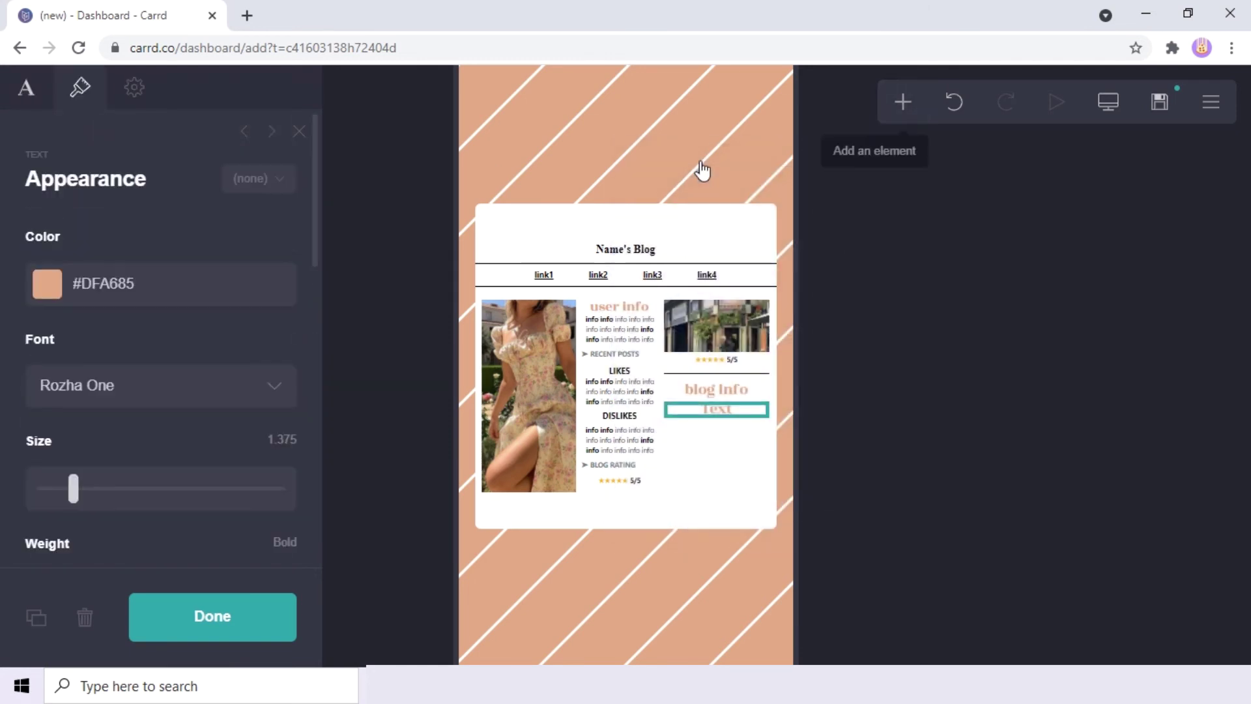
left_click(202, 280)
key("ctrl+v")
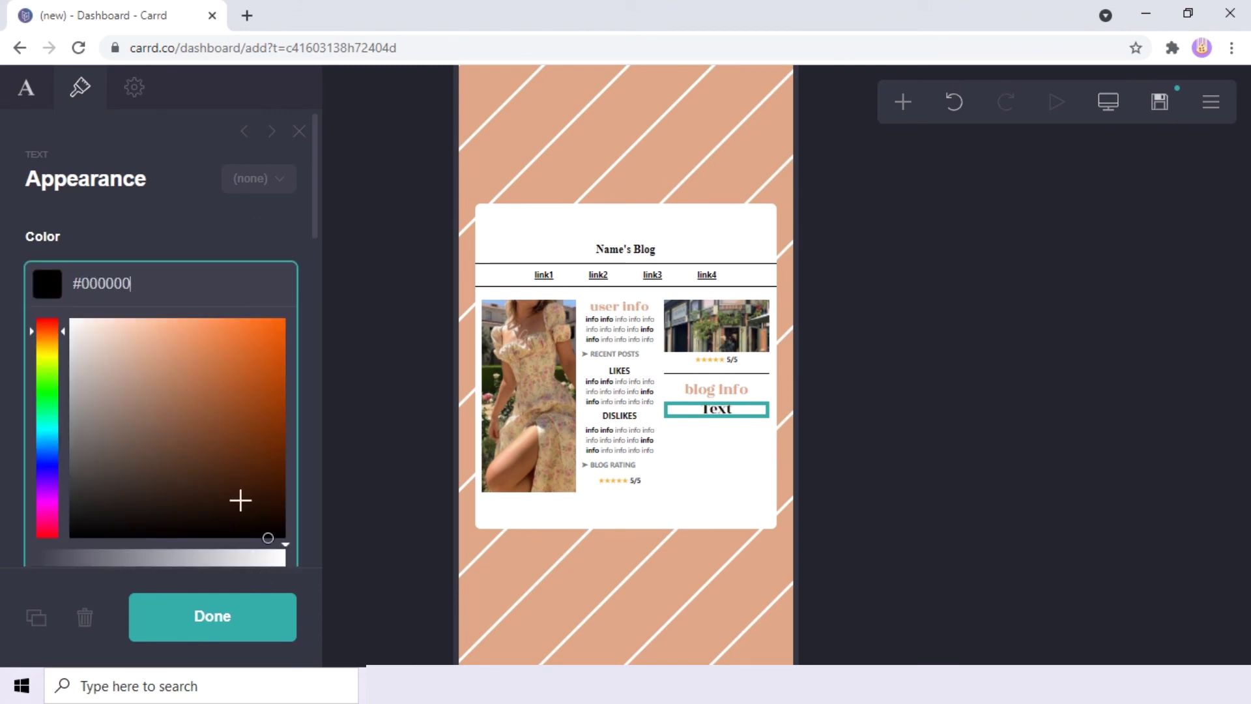
left_click(3, 436)
left_click(124, 383)
scroll(108, 124, "up", 15)
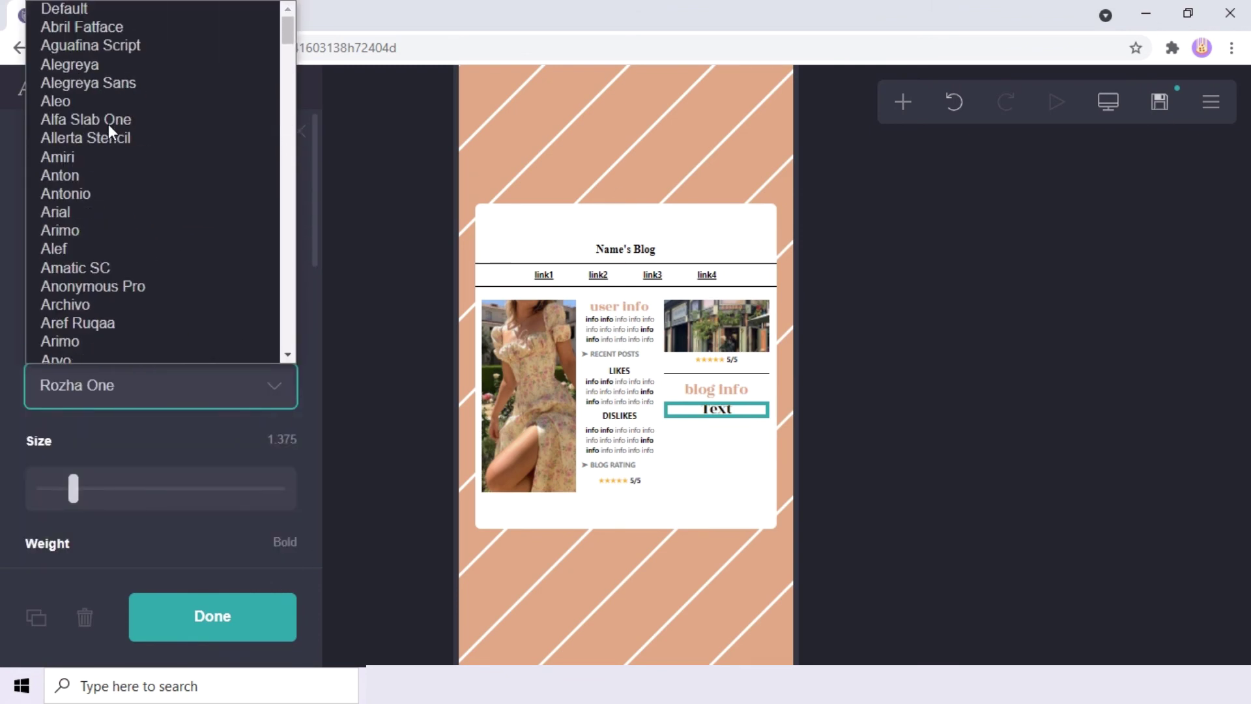
left_click(85, 8)
Set the new text element's size to 0.625, its weight to Medium and its alignment to Justify.
left_click(282, 441)
type("0")
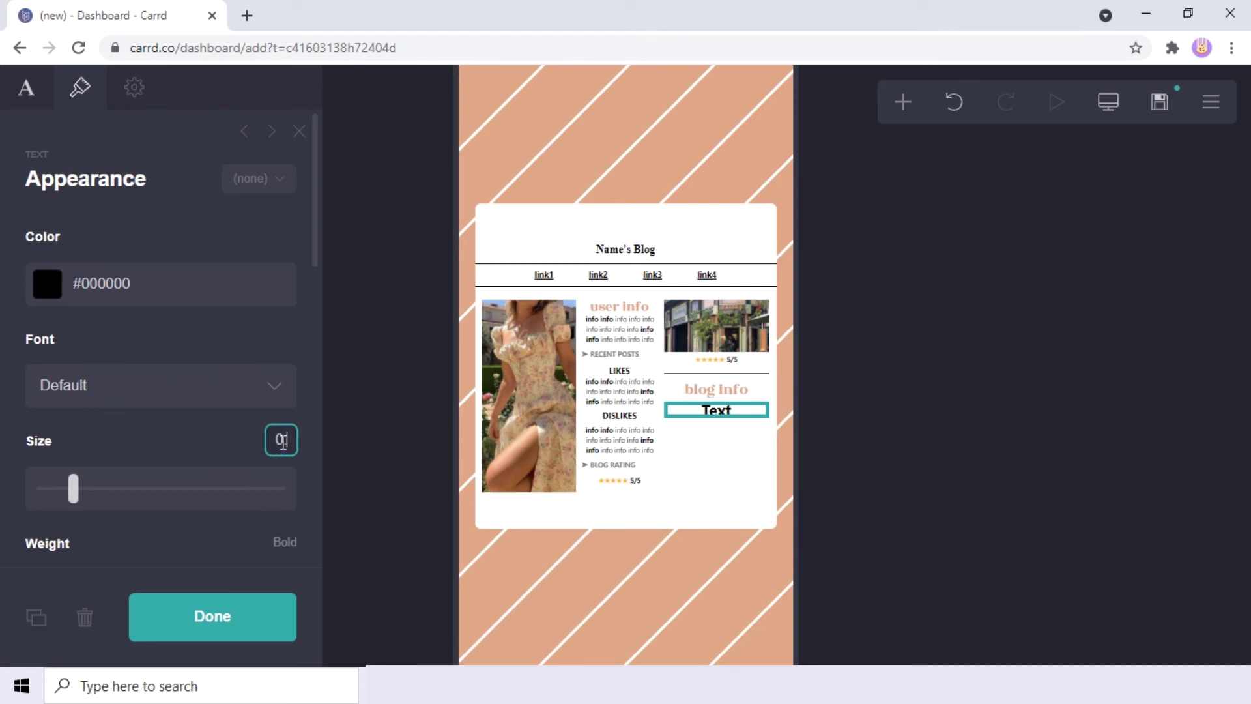
type(".625")
key("Return")
scroll(176, 369, "down", 4)
left_click(176, 369)
scroll(176, 369, "down", 1)
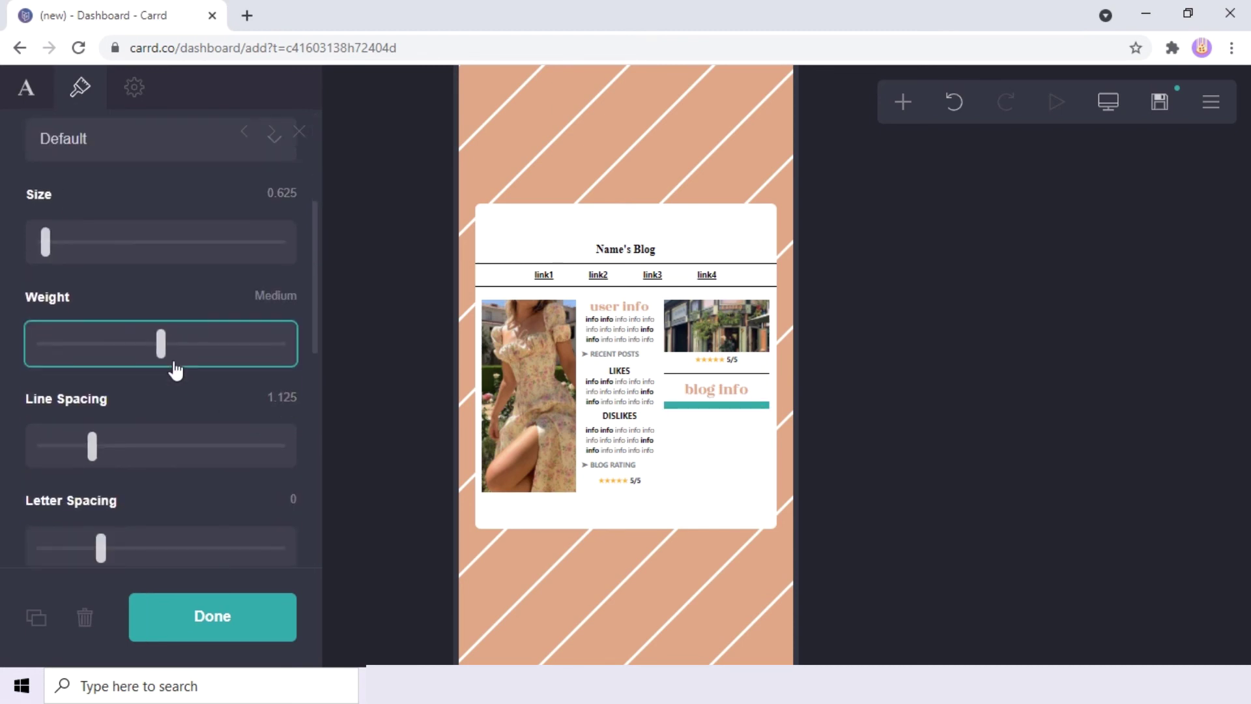
scroll(170, 362, "down", 6)
left_click(112, 294)
left_click(111, 394)
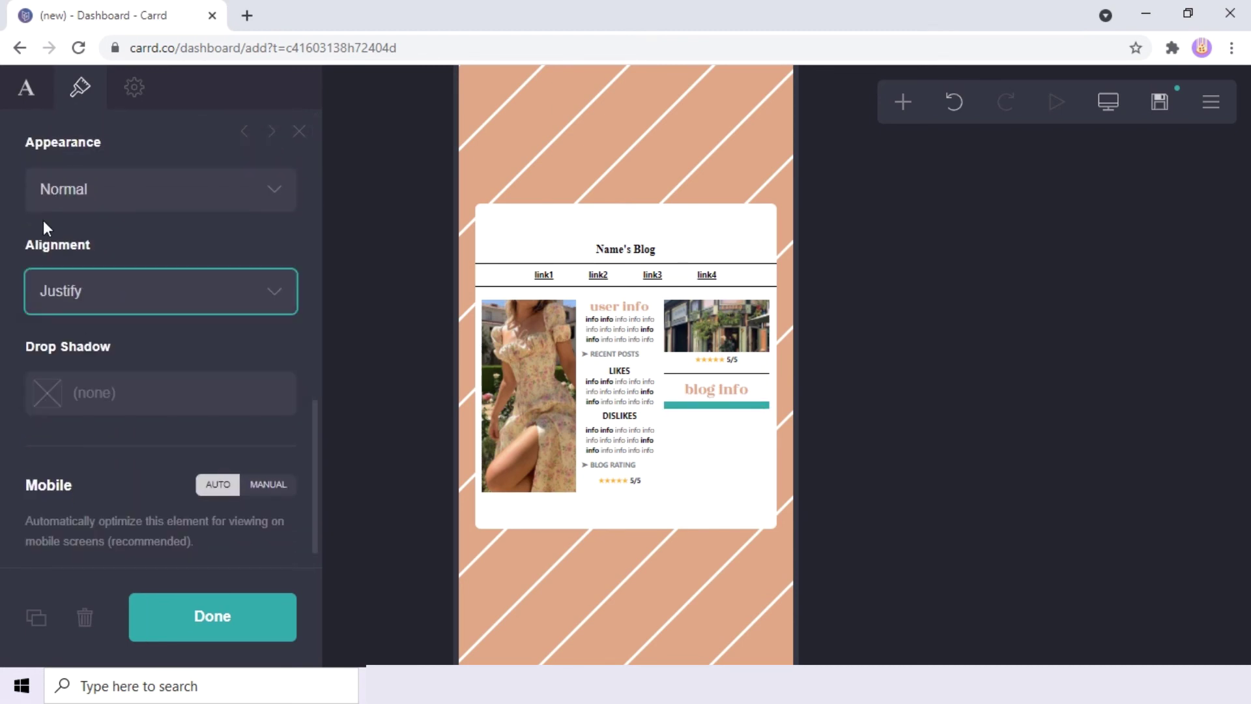
Fill the new text element with a bold "before you follow:" label followed by about five lines of repeated "info" filler.
left_click(8, 87)
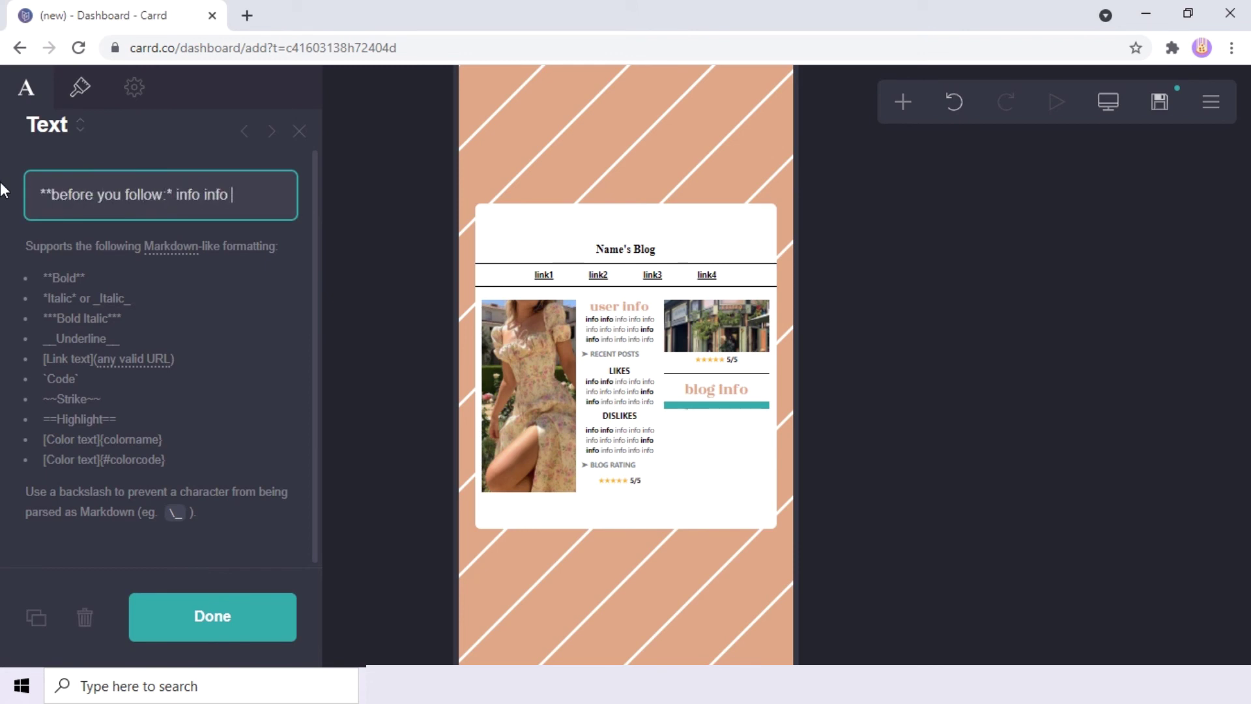
type("nfo info info")
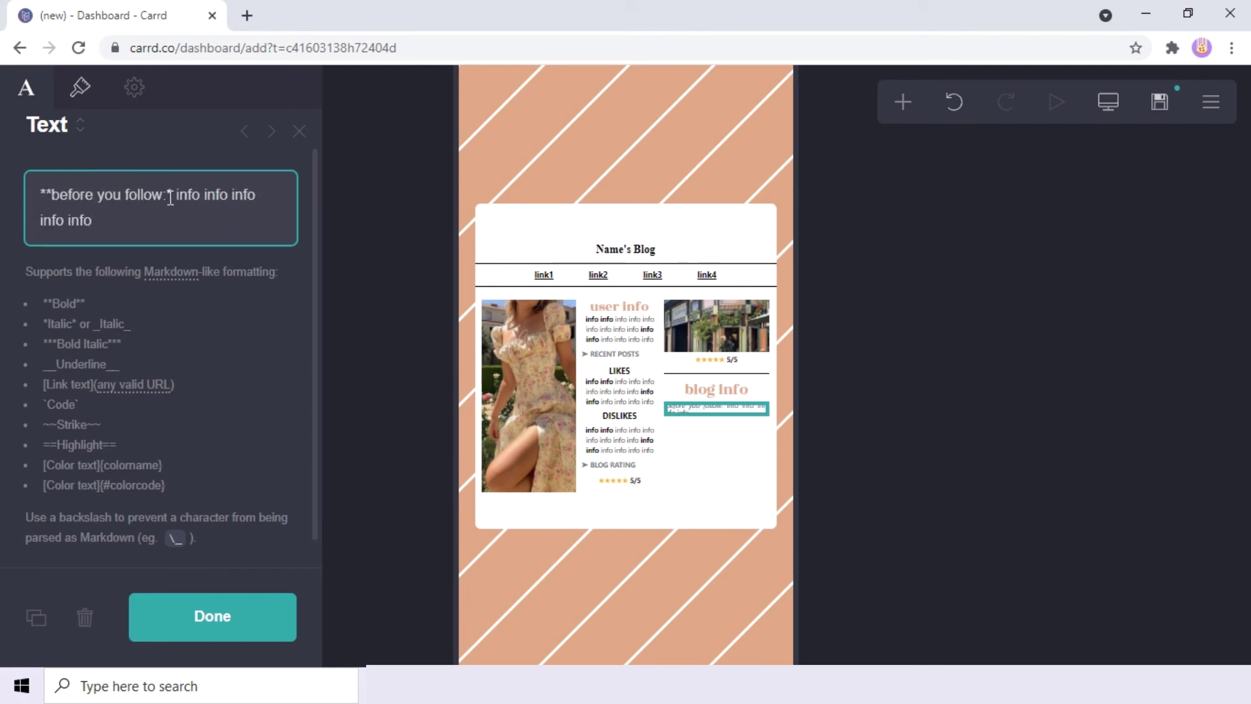
key("shift+Home")
left_click(147, 224)
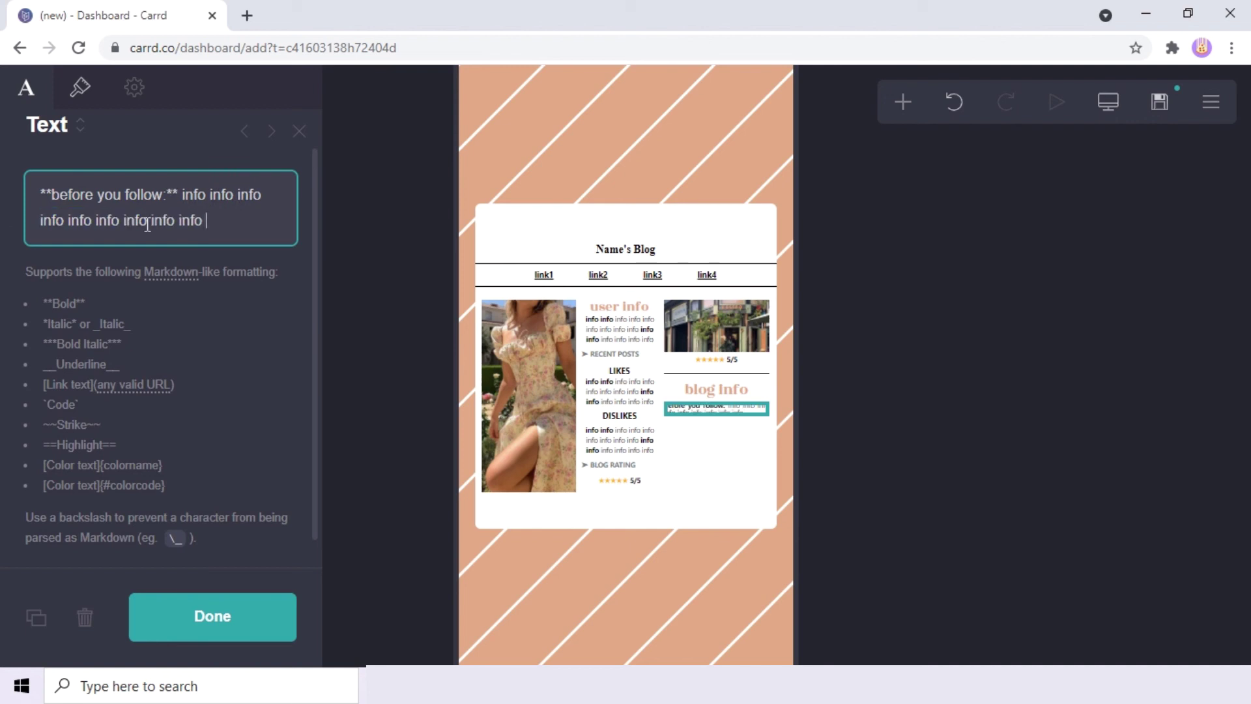
type("info info info info info info info info info info info info info info info")
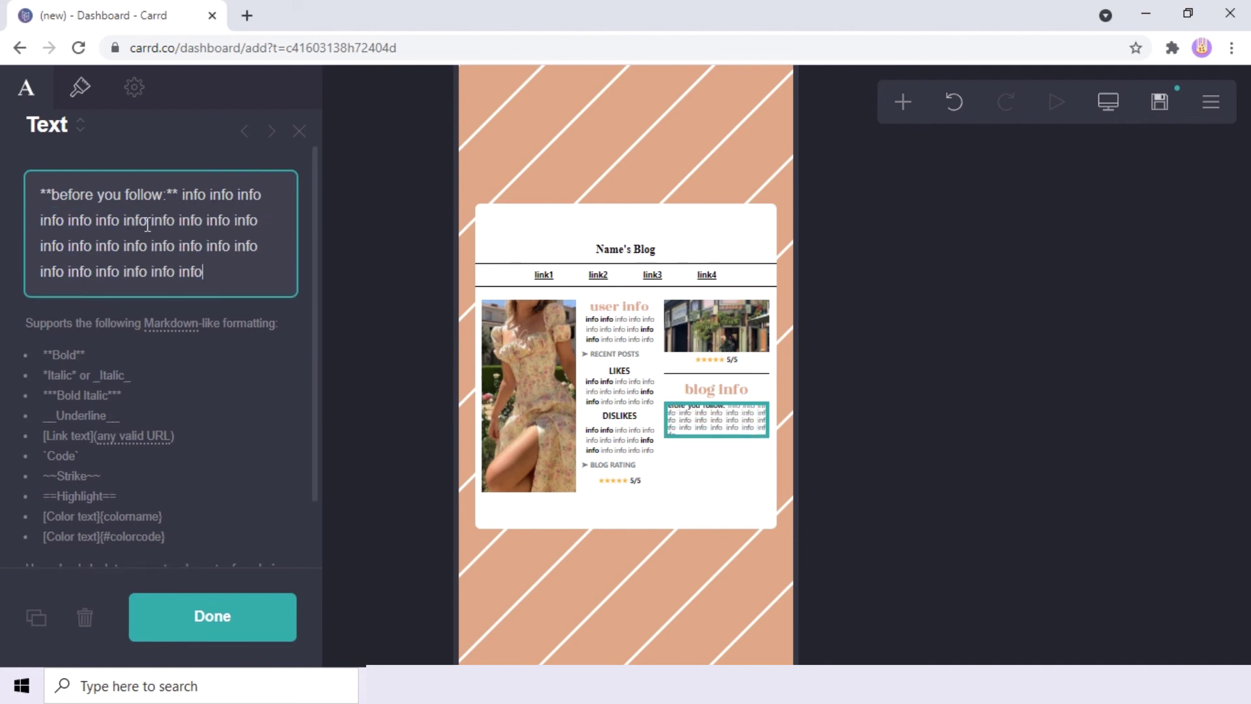
type("info info info info info info i")
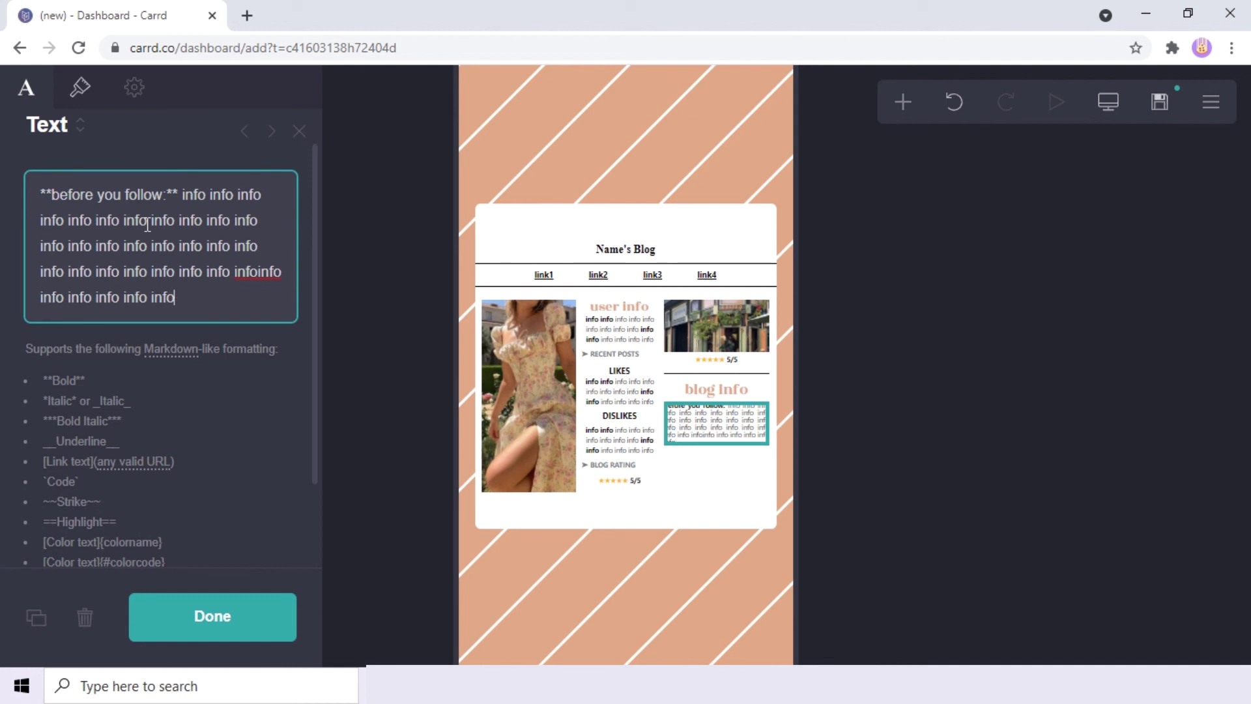
key("BackSpace")
left_click(258, 272)
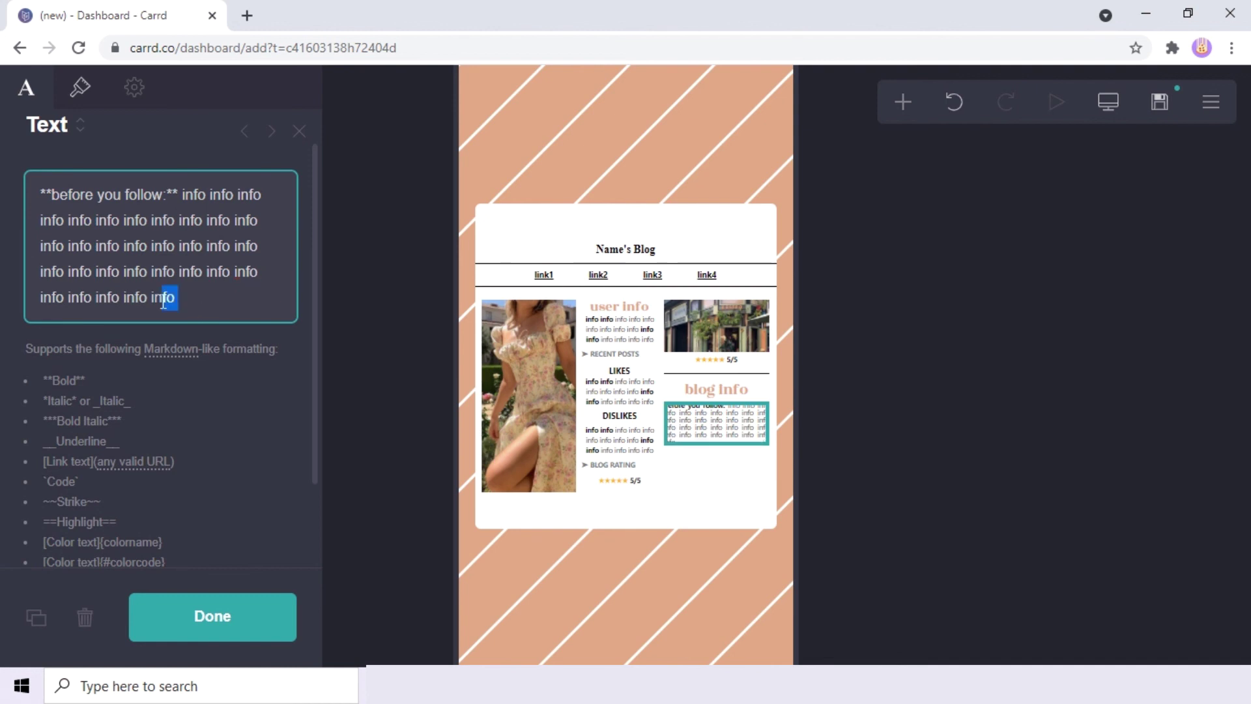
left_click_drag(163, 301, 151, 301)
key("BackSpace")
Duplicate the "before you follow:" paragraph and change the copy's bold label to "don't interact if:".
left_click(36, 617)
left_click_drag(162, 194, 56, 202)
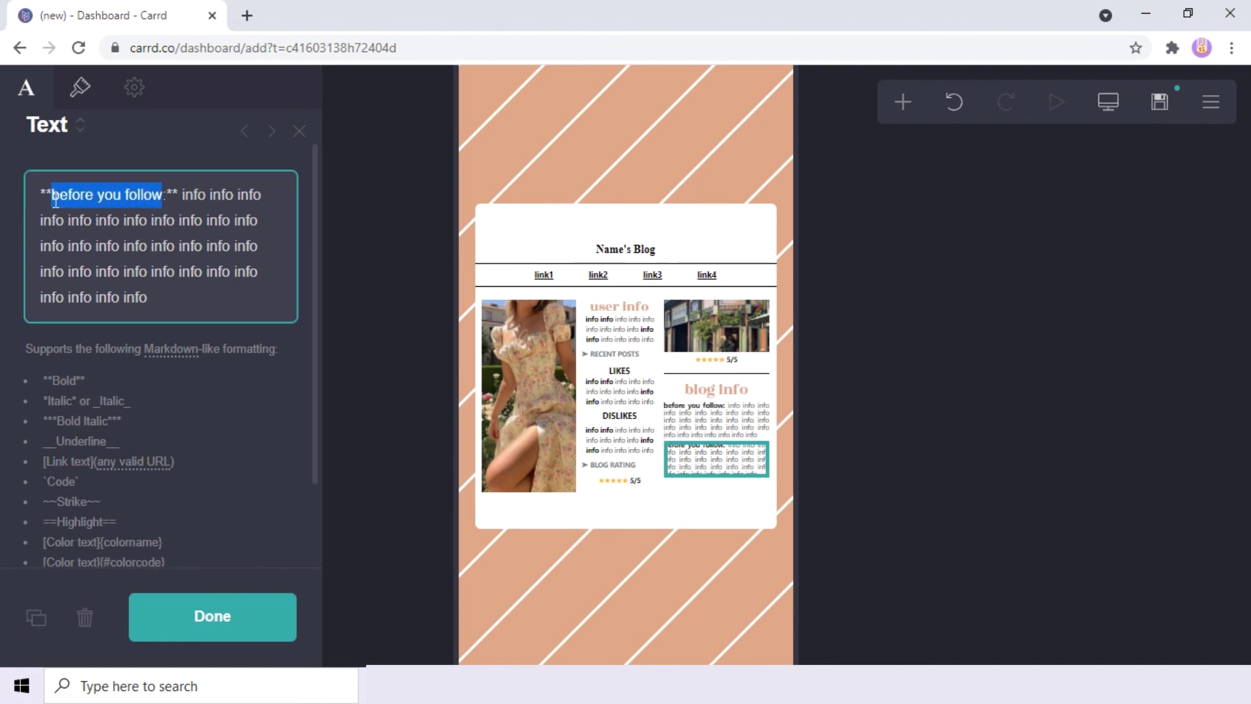
type("don't interact if")
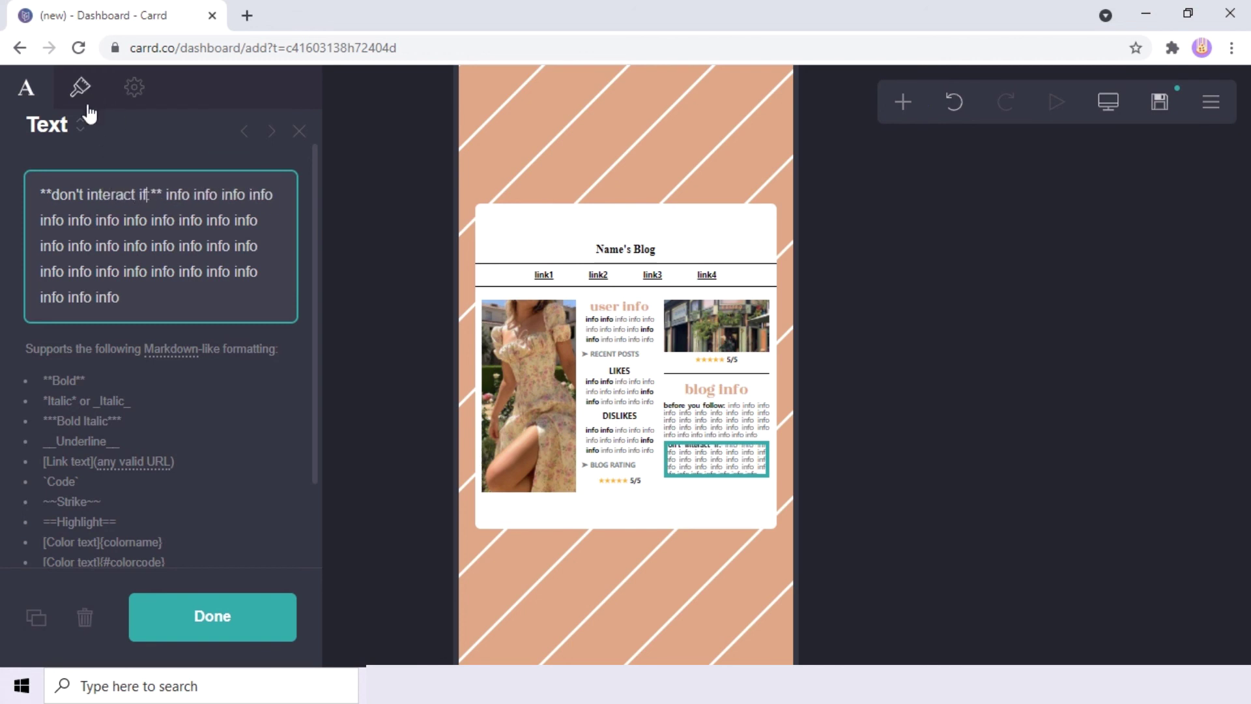
Set the "don't interact if:" paragraph's margins to 0.375.
left_click(81, 90)
scroll(139, 345, "down", 6)
left_click_drag(66, 412, 63, 416)
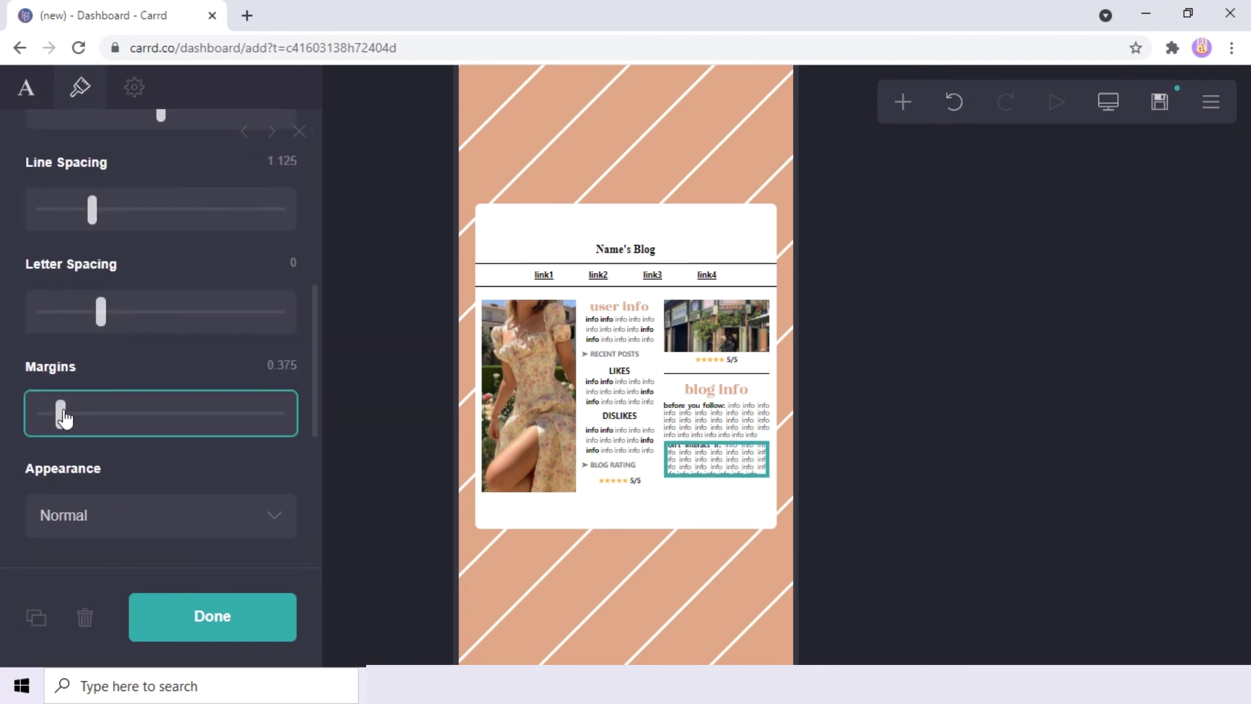
Set the "blog info" heading's margins to 0.75.
left_click(732, 395)
scroll(112, 511, "down", 6)
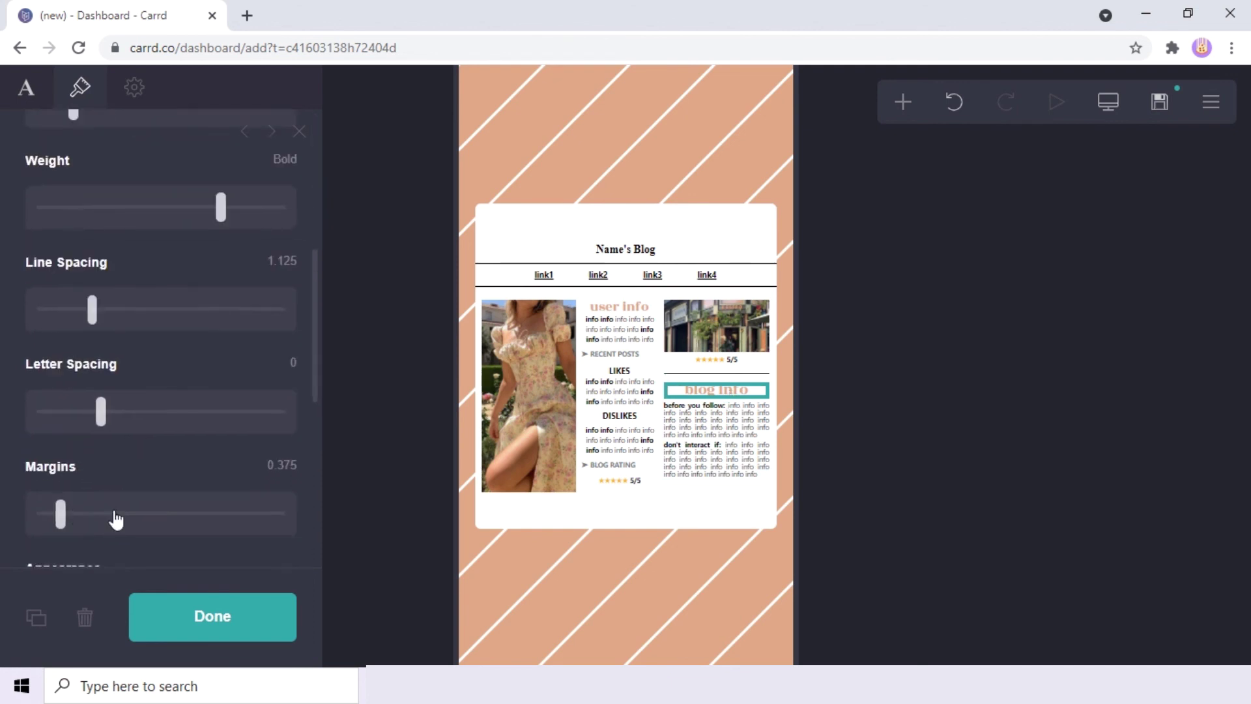
left_click_drag(60, 482, 76, 489)
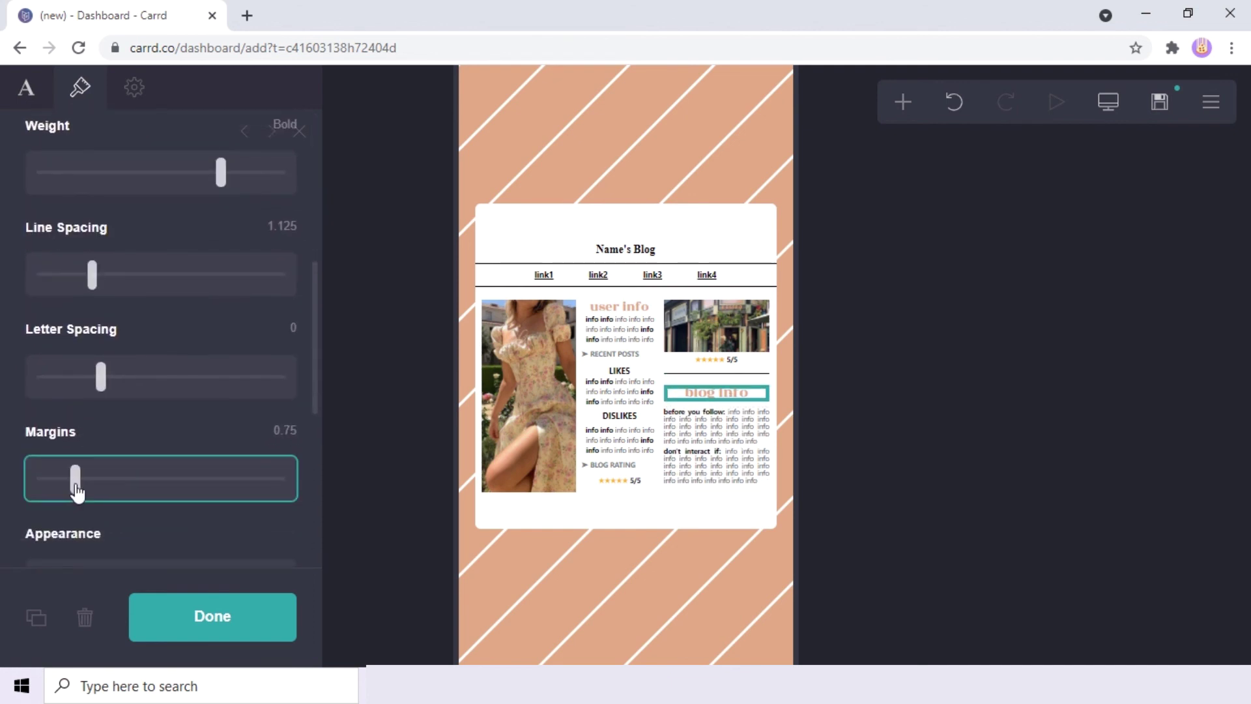
Set the white page box's vertical padding to 0.125.
left_click(505, 519)
scroll(130, 365, "down", 5)
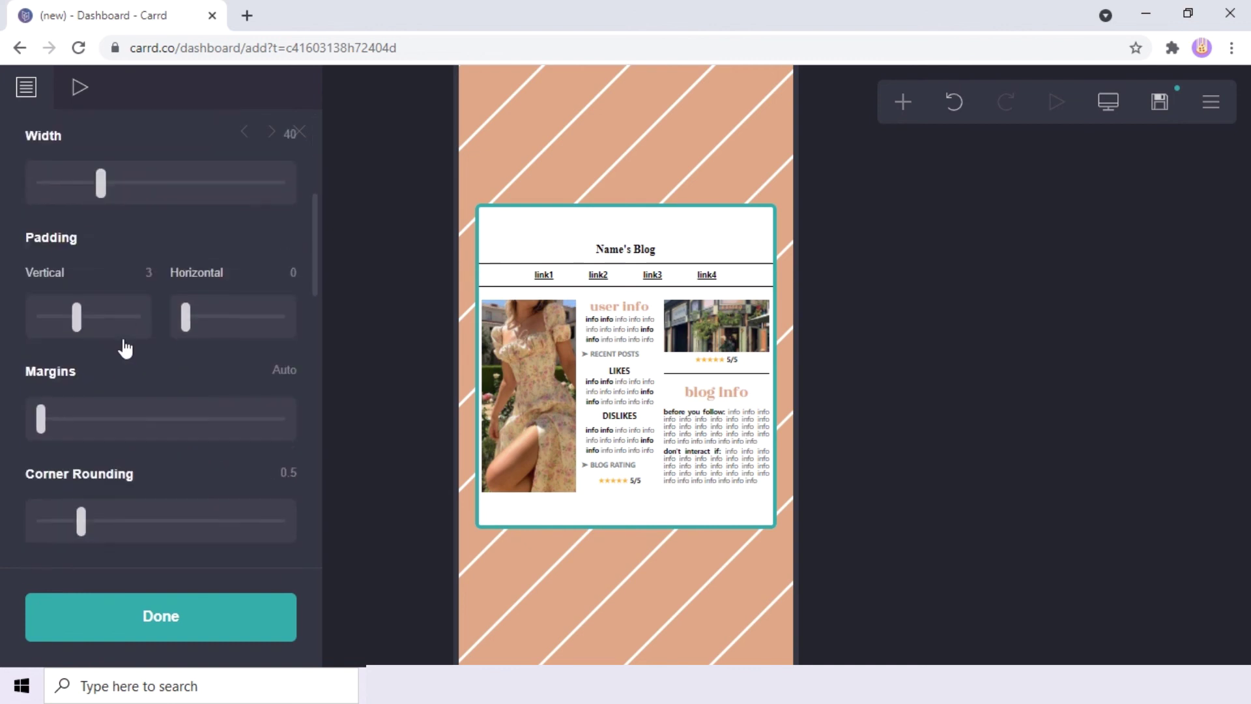
left_click(78, 316)
left_click_drag(83, 318, 44, 315)
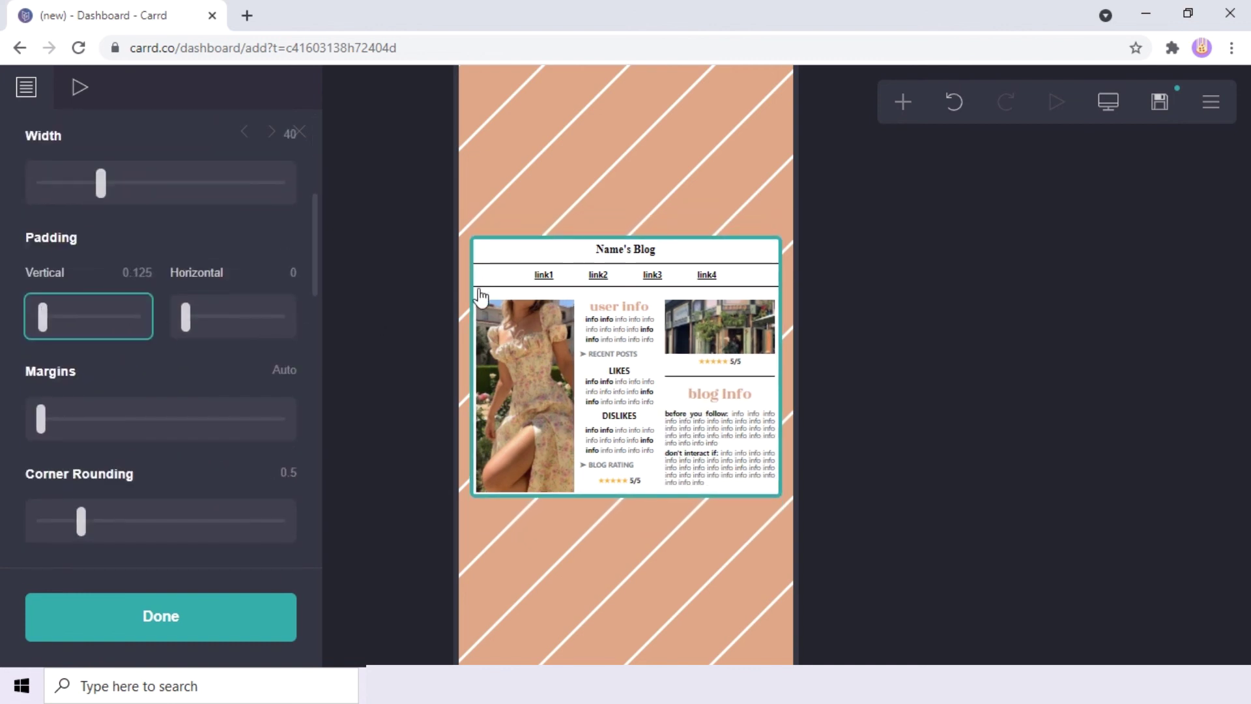
Set the vertical padding of the container holding the blog title and links to 0.25, then deselect everything.
left_click(486, 260)
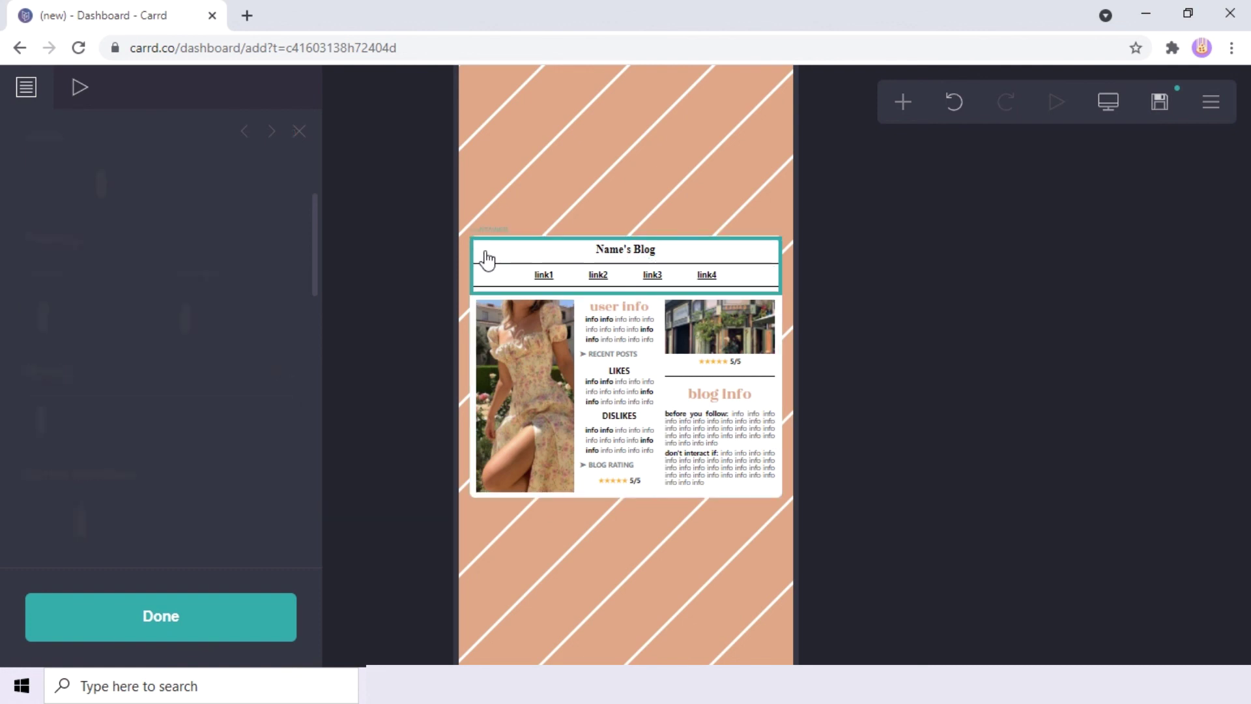
left_click(43, 306)
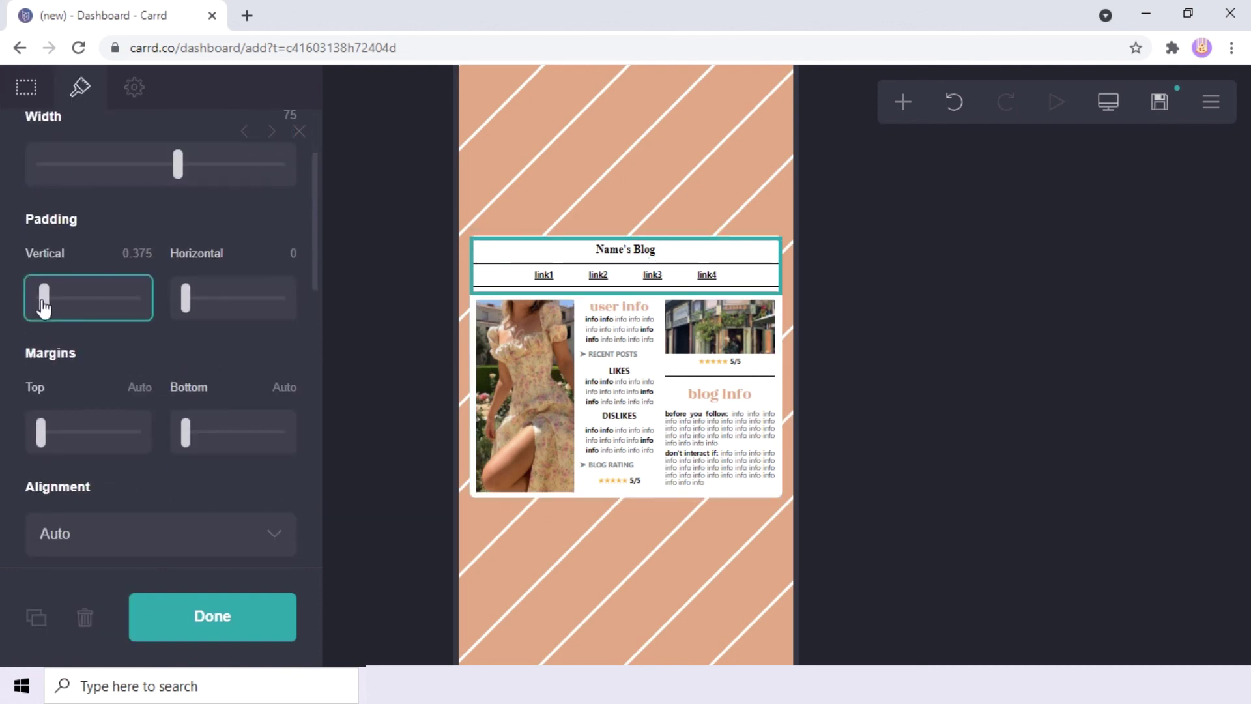
left_click_drag(44, 306, 41, 307)
left_click(144, 252)
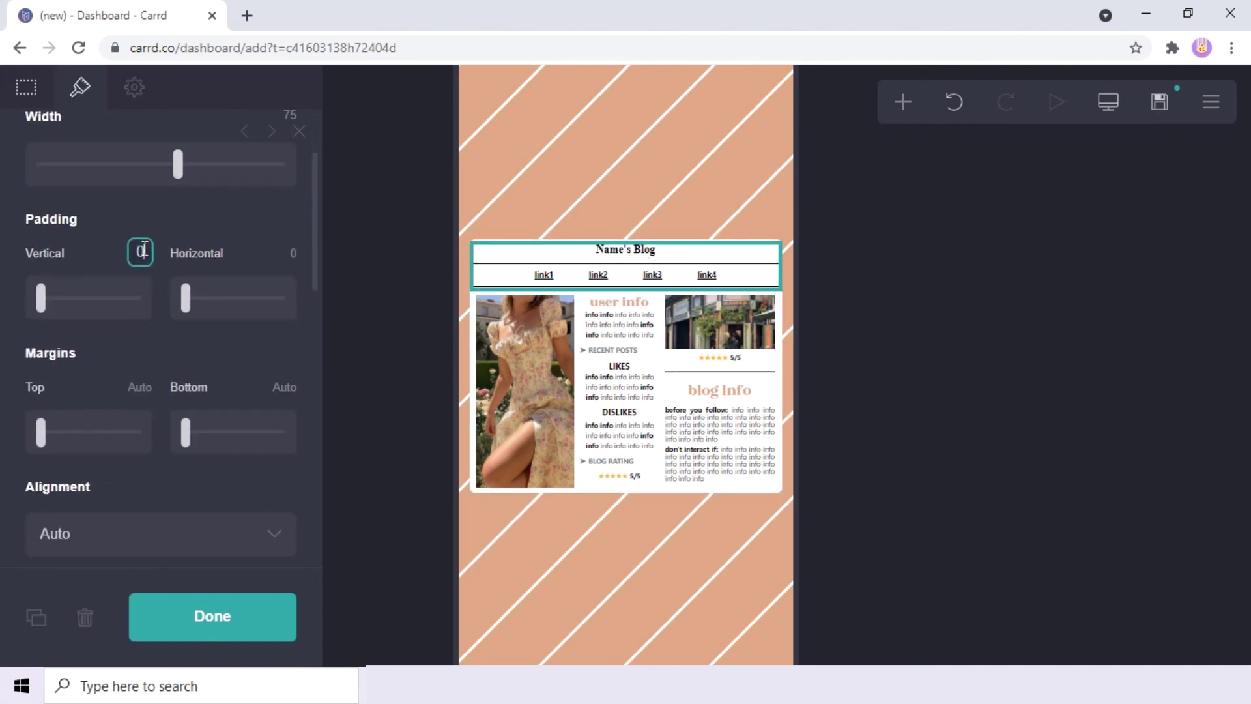
type(".25")
key("Return")
left_click(669, 565)
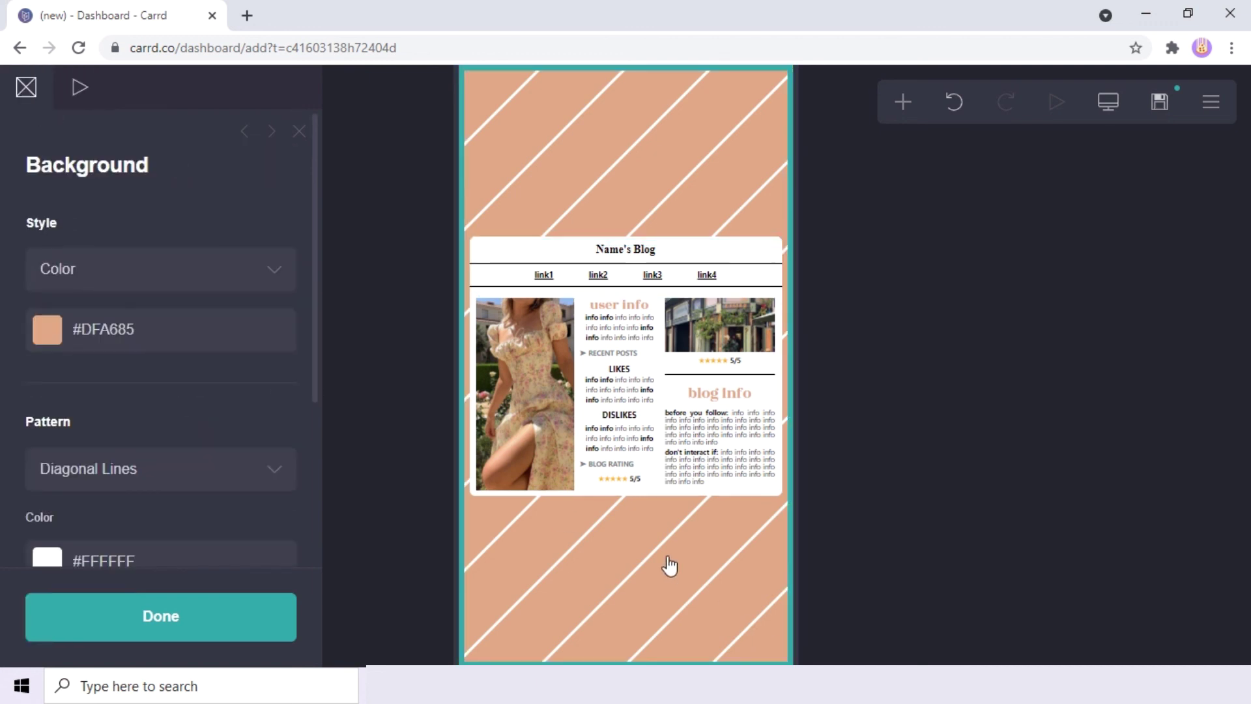
left_click(670, 531)
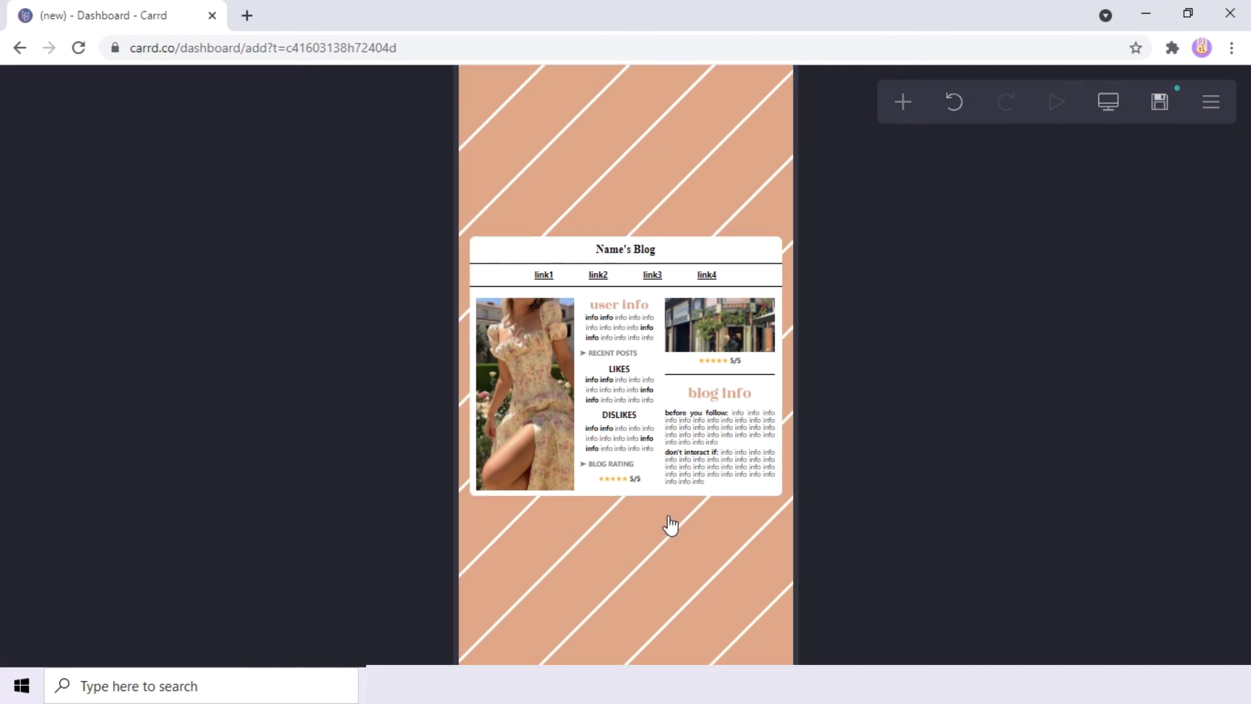
Open the publishing settings and enter "carrd" as the site title.
left_click(1166, 121)
left_click(195, 256)
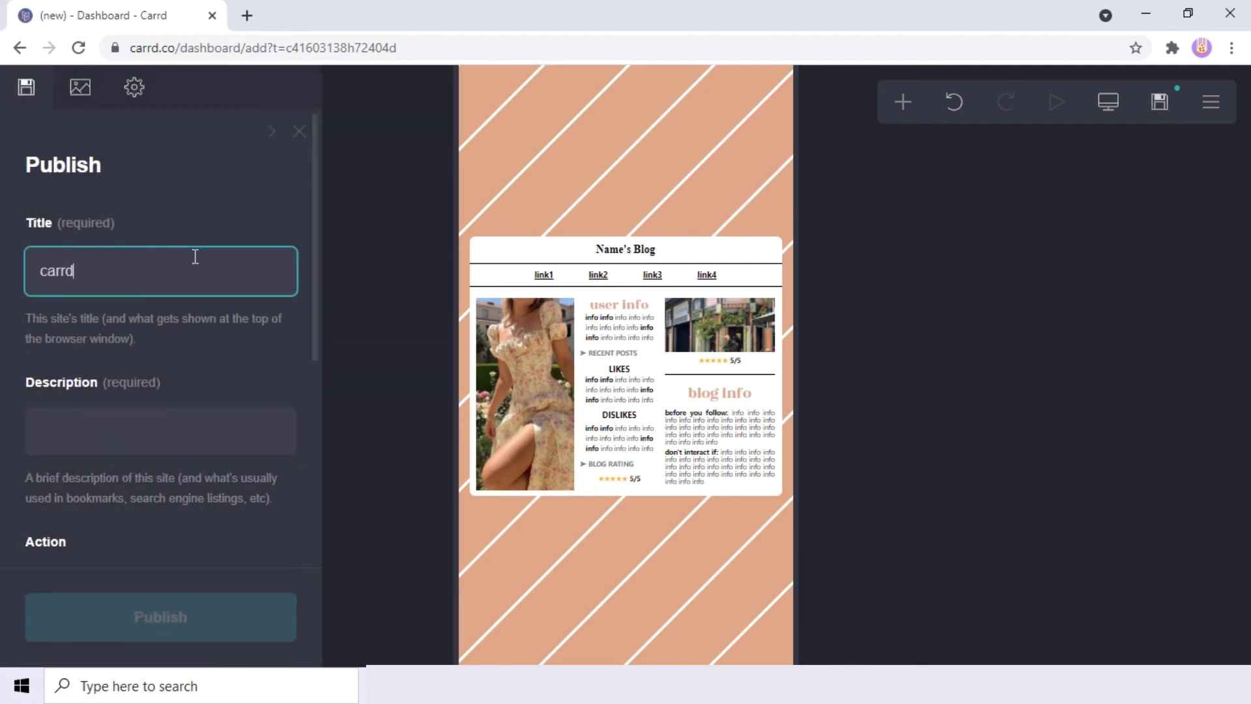